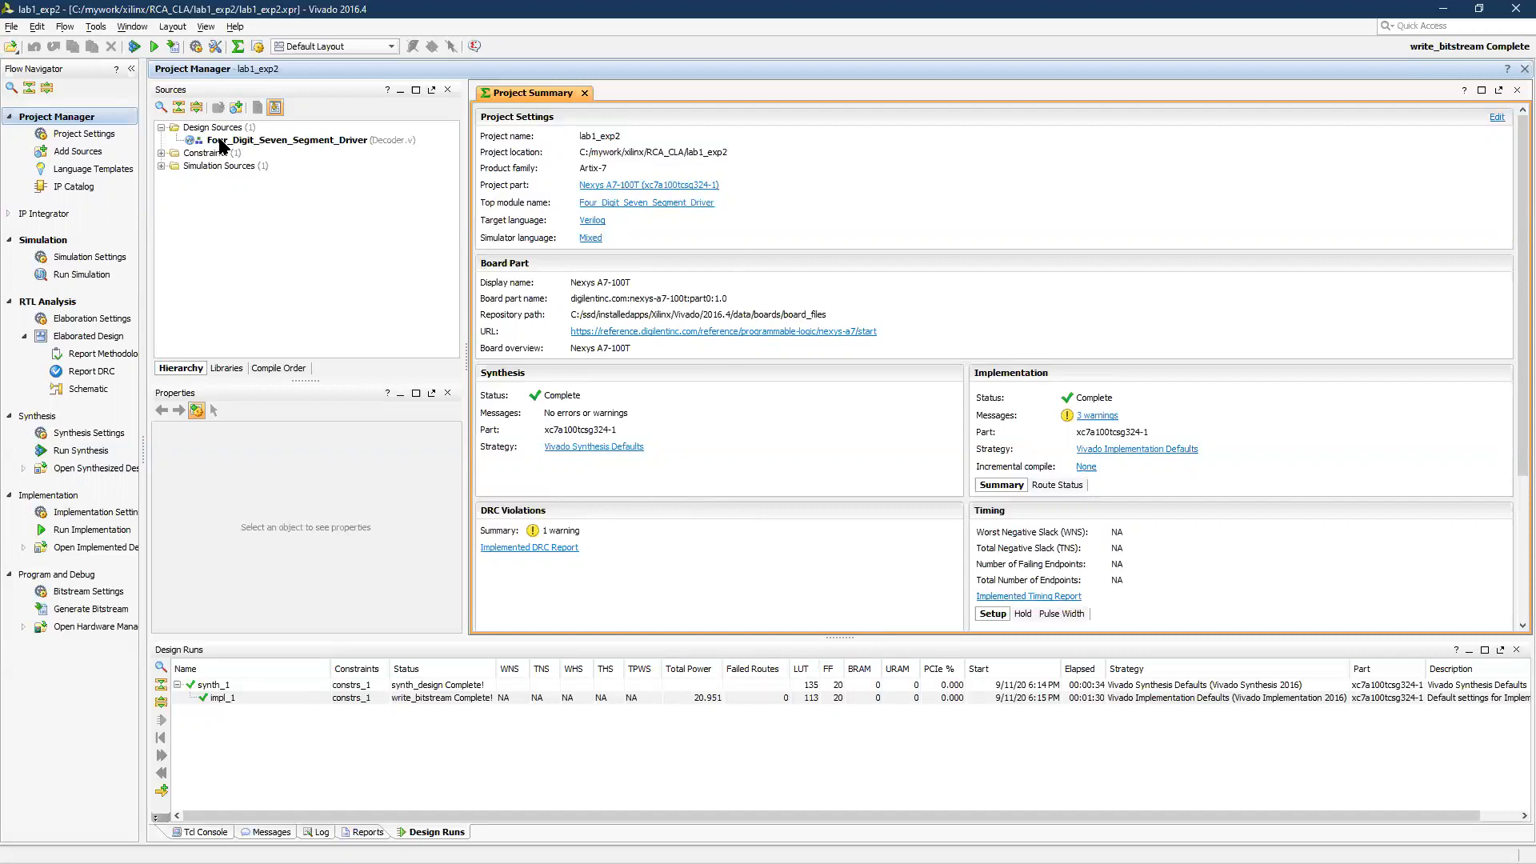
Expand the Constraints and Simulation Sources groups in the source hierarchy down to their files
click(161, 154)
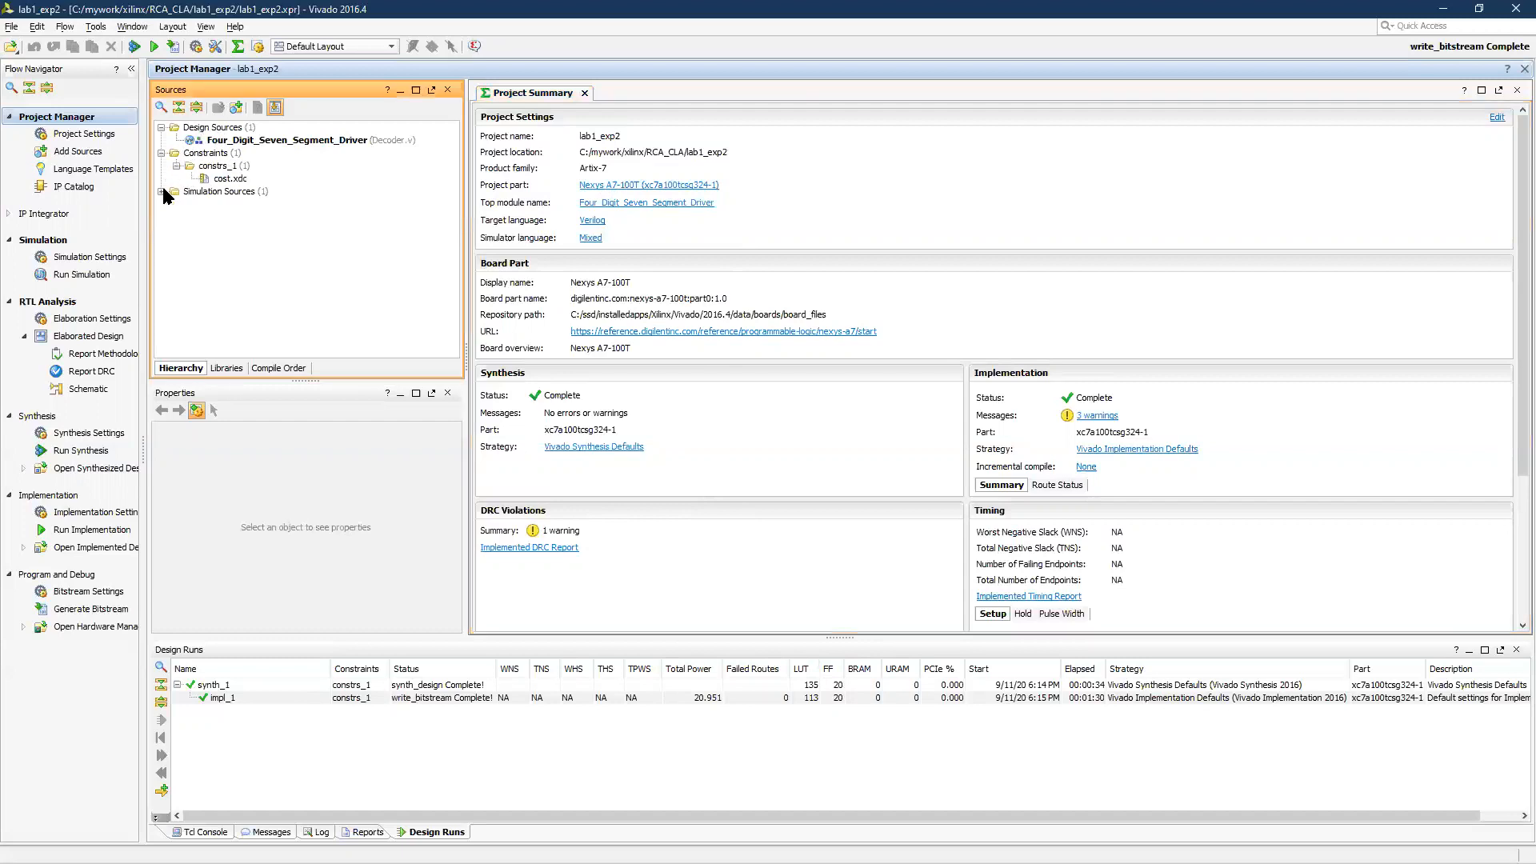
click(162, 191)
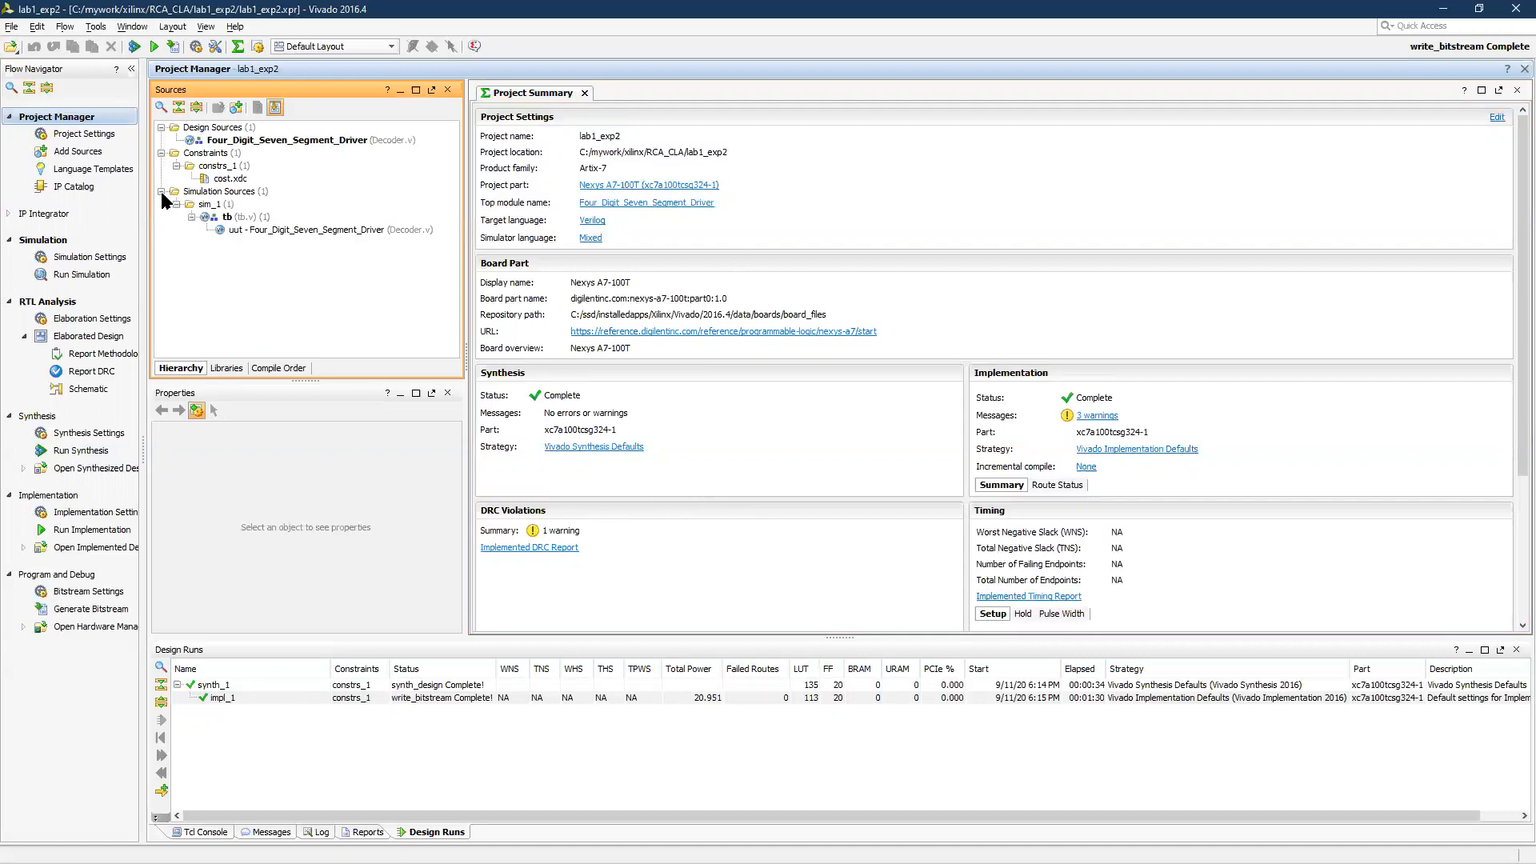
Review the constraints, design and simulation options for adding sources, then cancel without adding any files
right_click(217, 133)
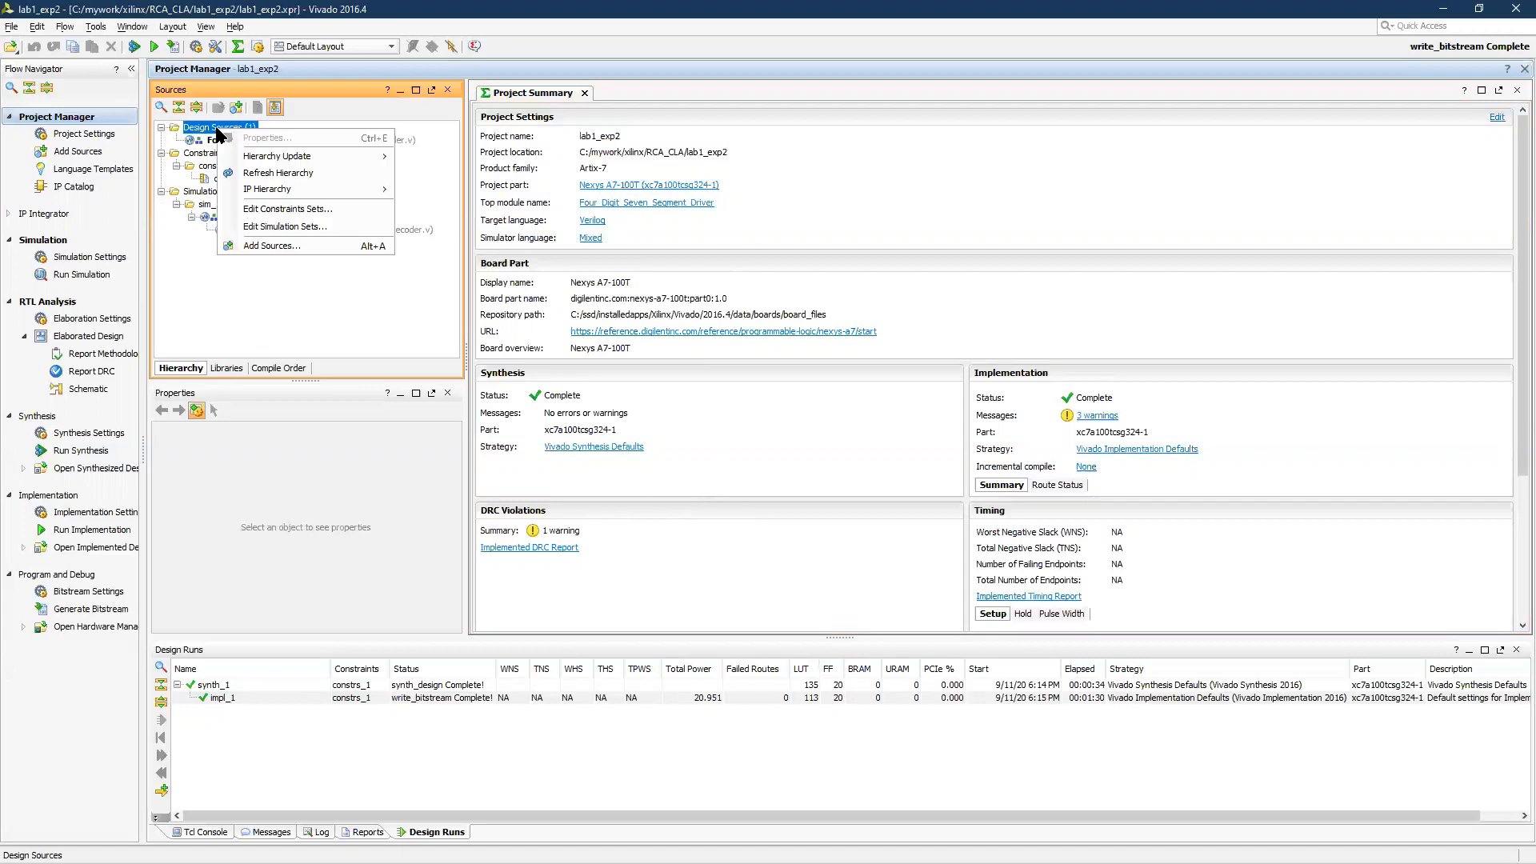
click(293, 250)
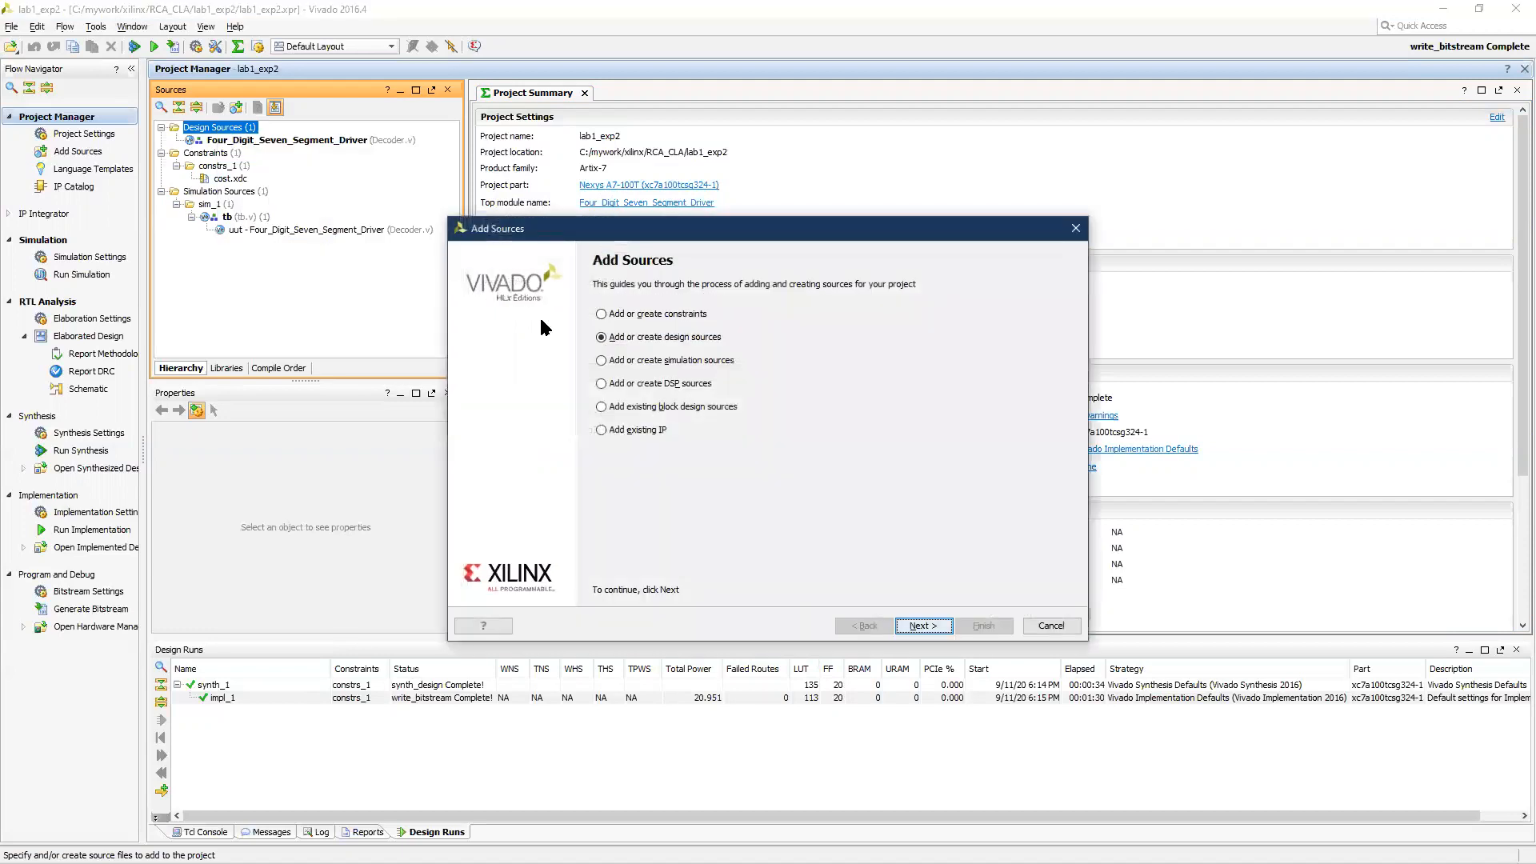
click(678, 318)
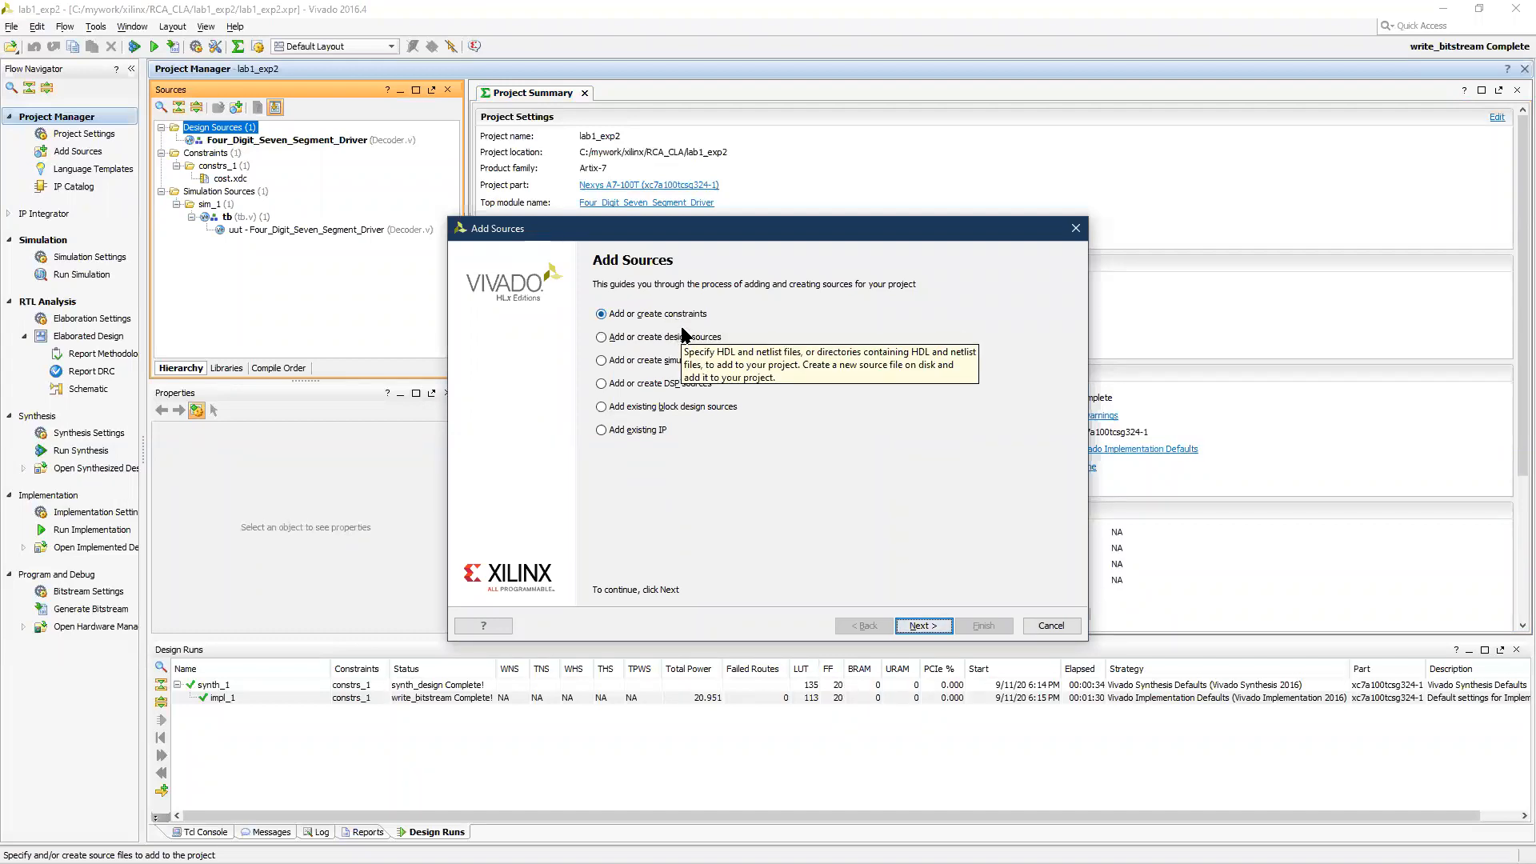
click(686, 344)
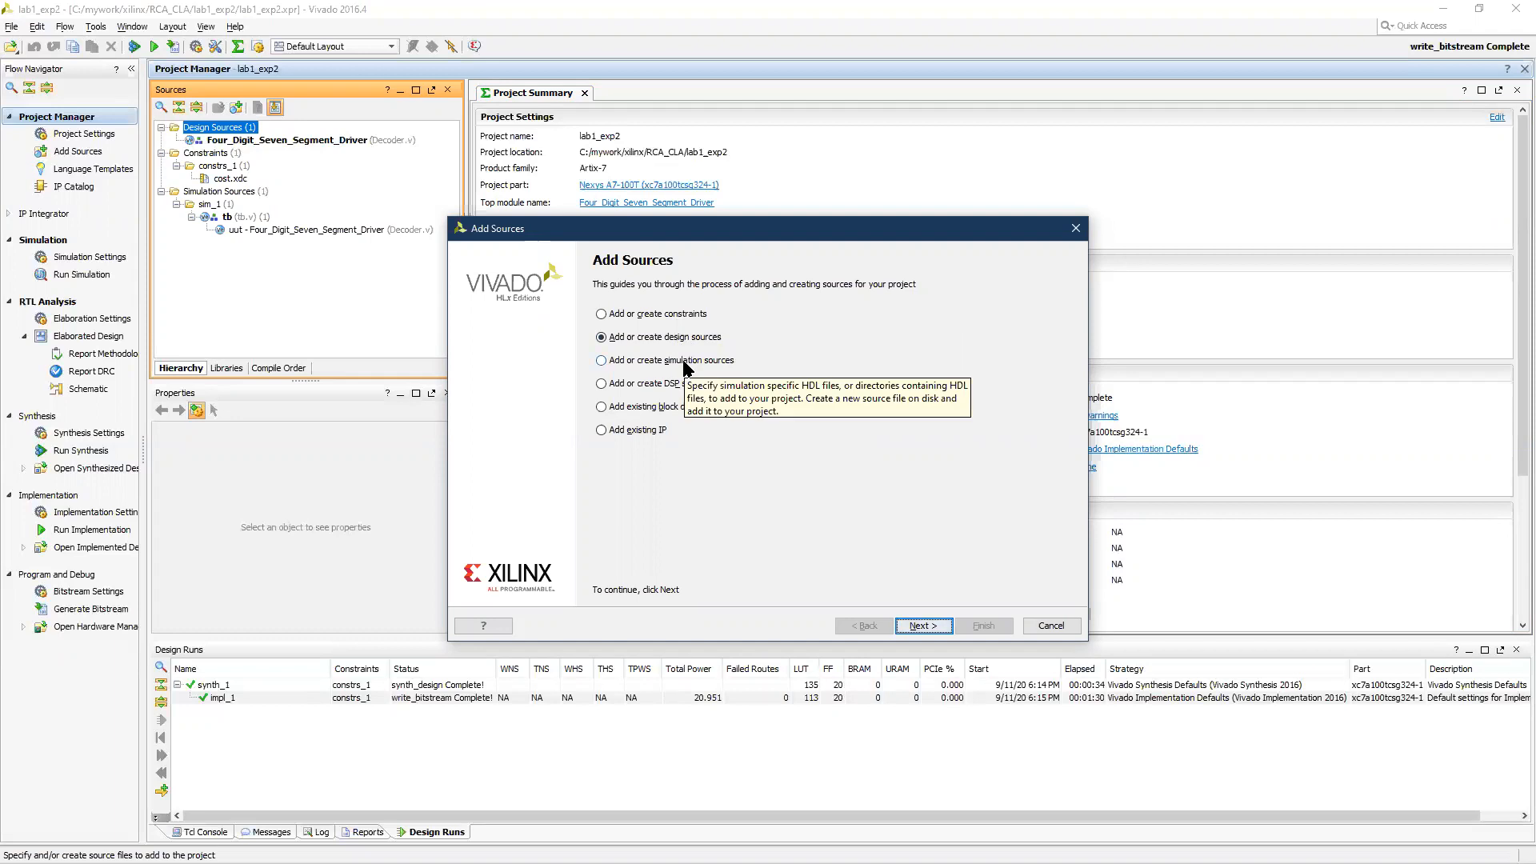
click(685, 362)
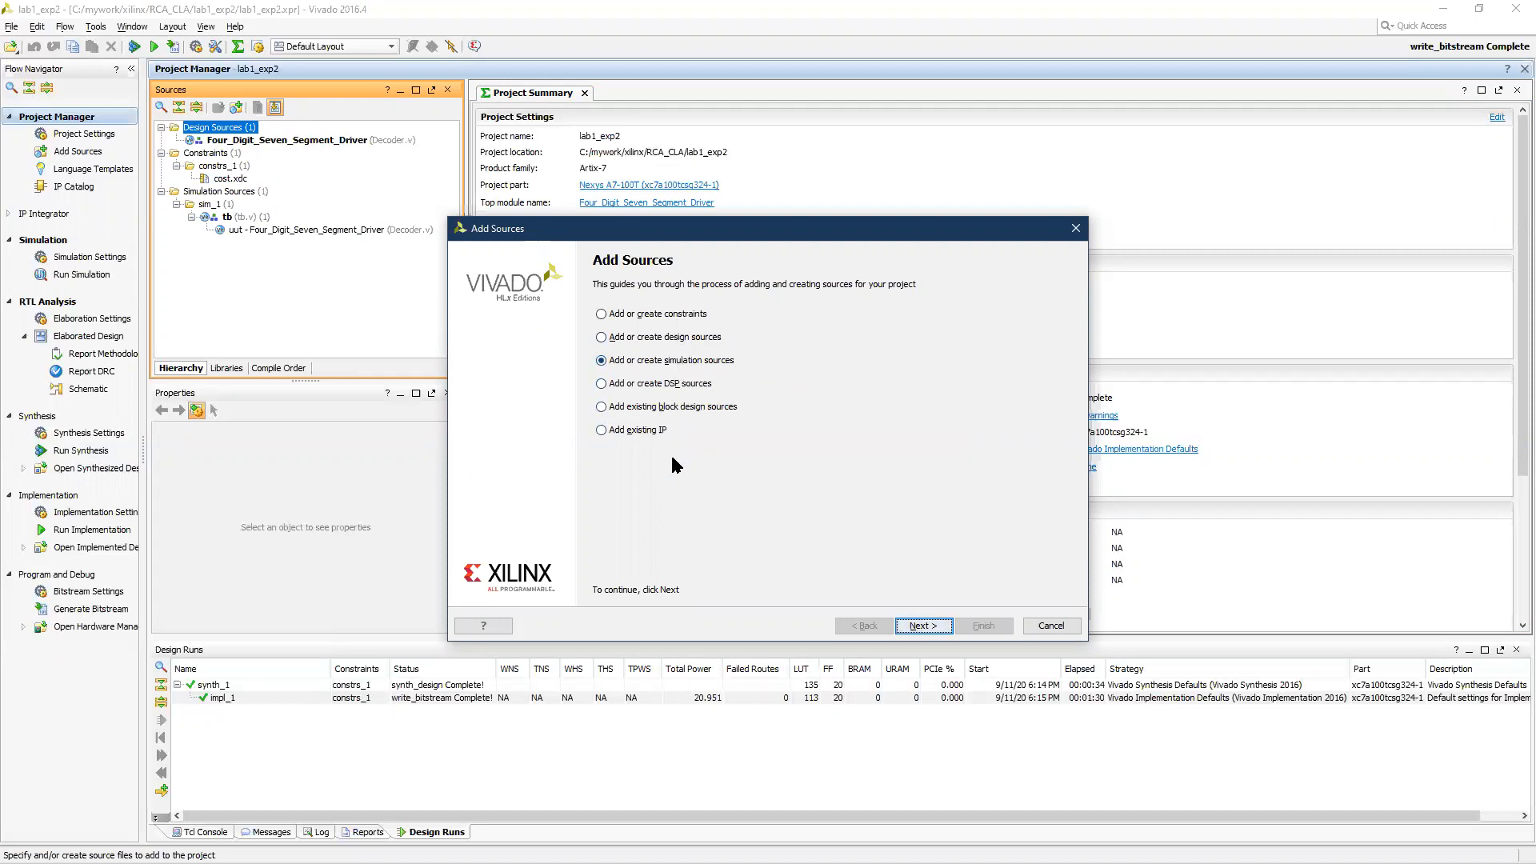
click(1051, 626)
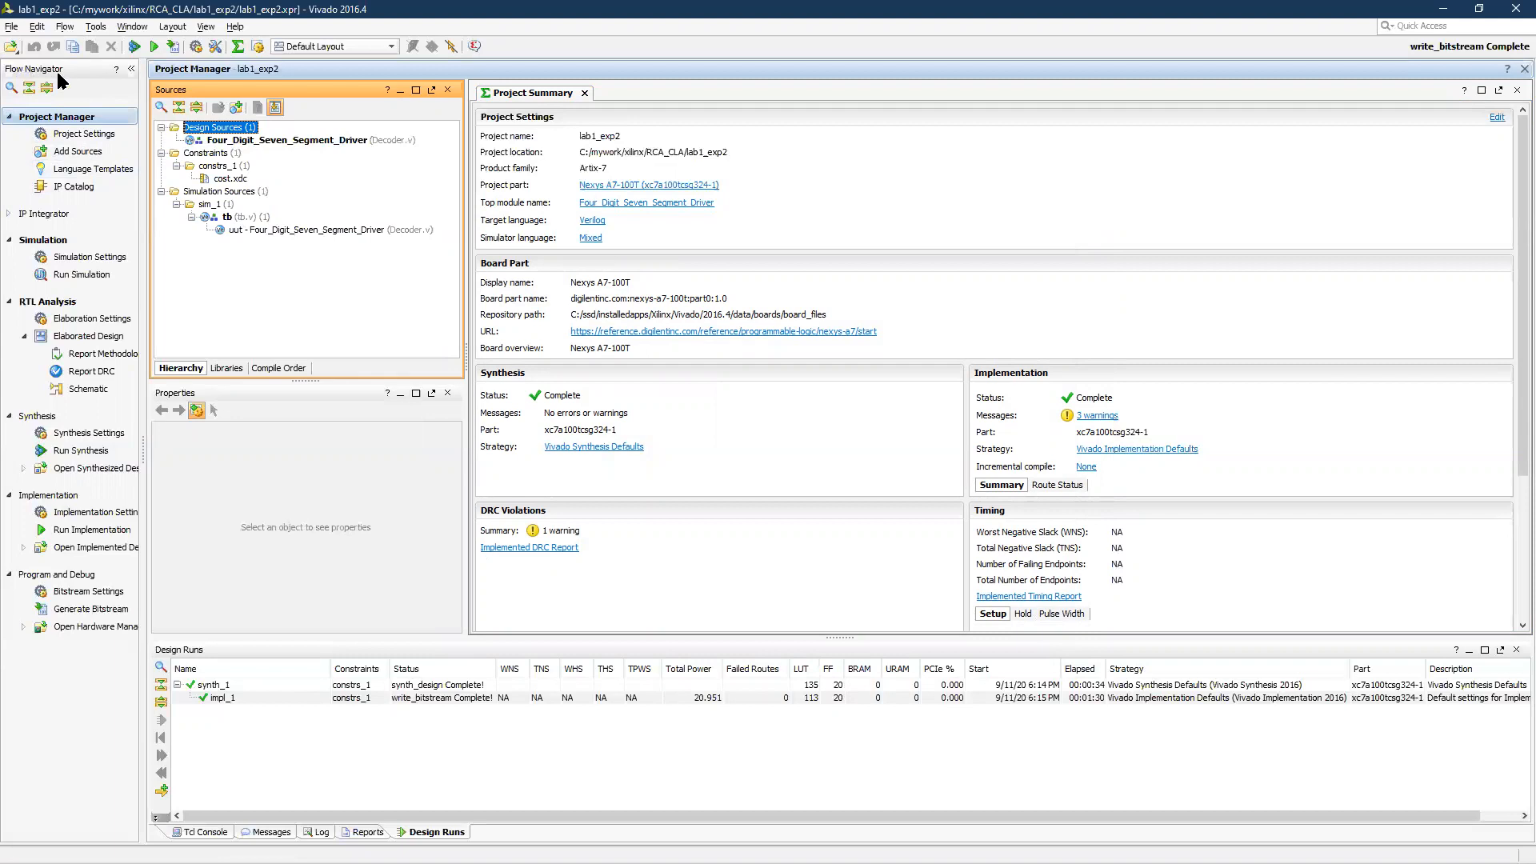
Show the behavioral simulation waveforms, followed by the RTL analysis schematic
click(56, 242)
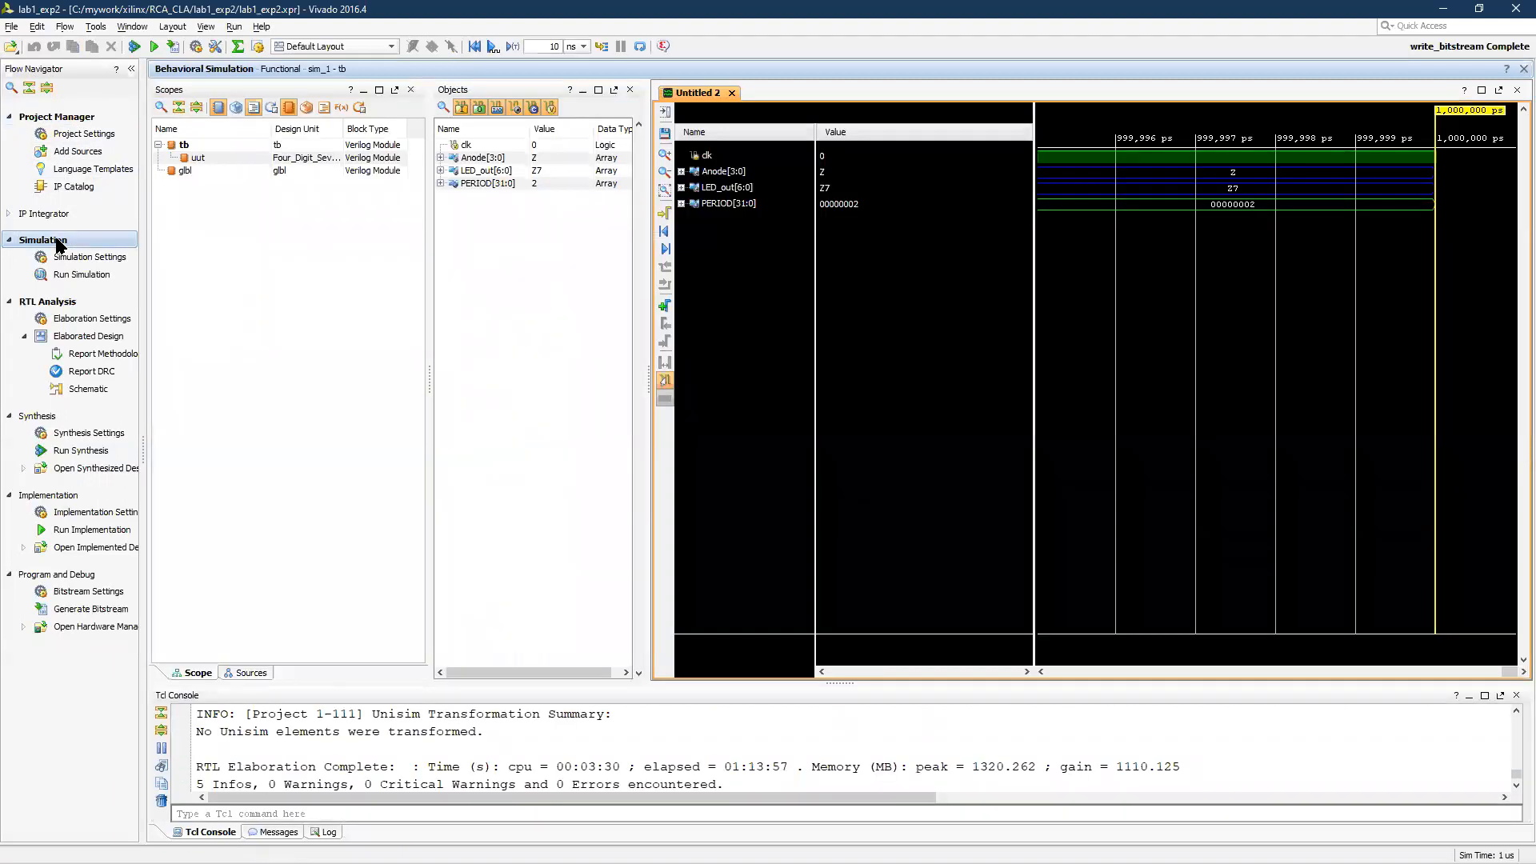
click(61, 302)
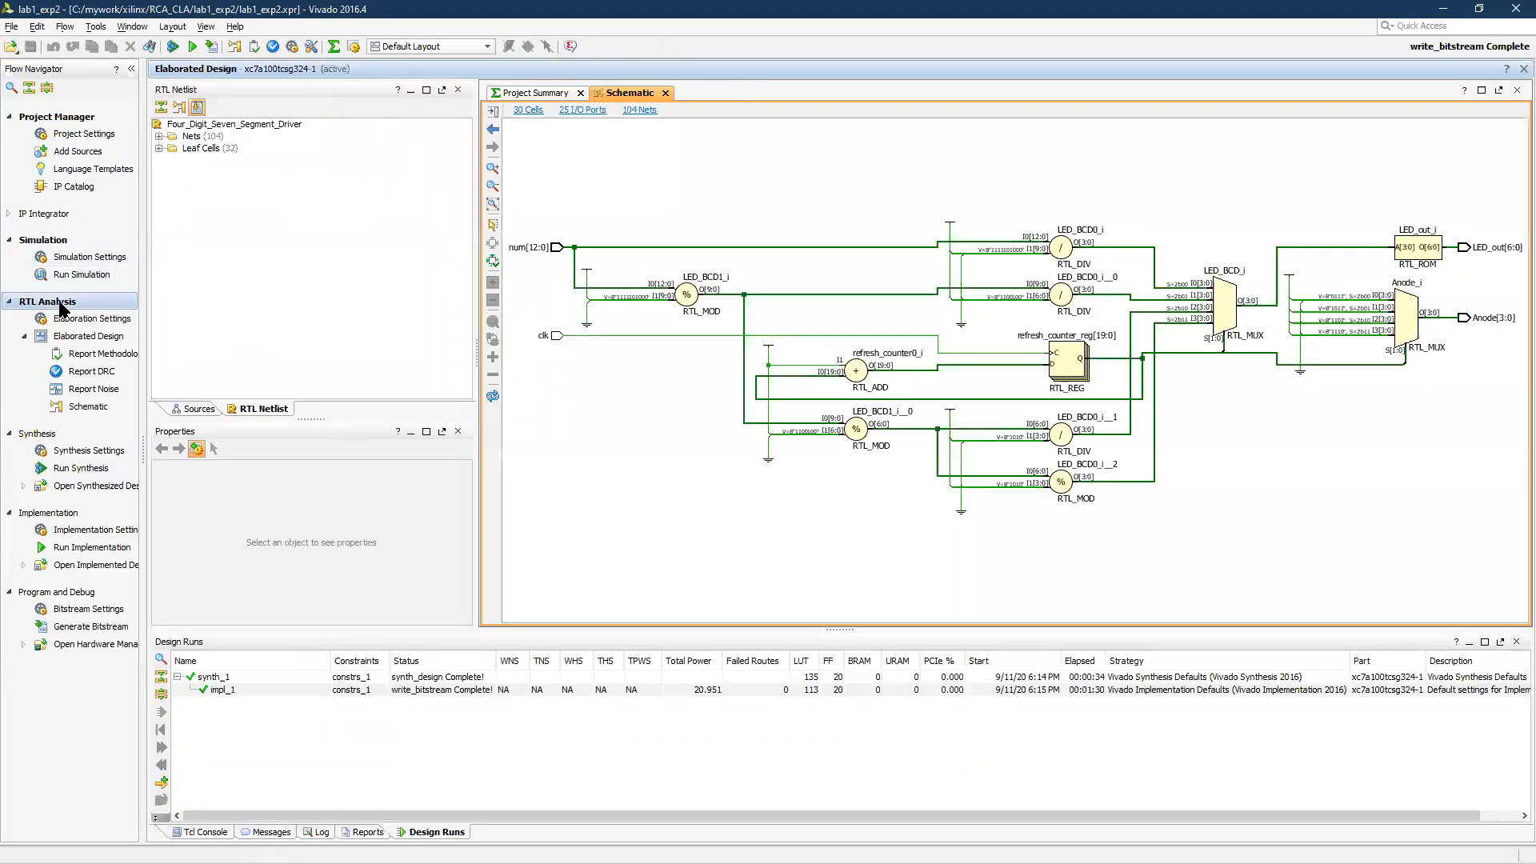
Open the synthesized design, closing the elaborated design first
click(64, 486)
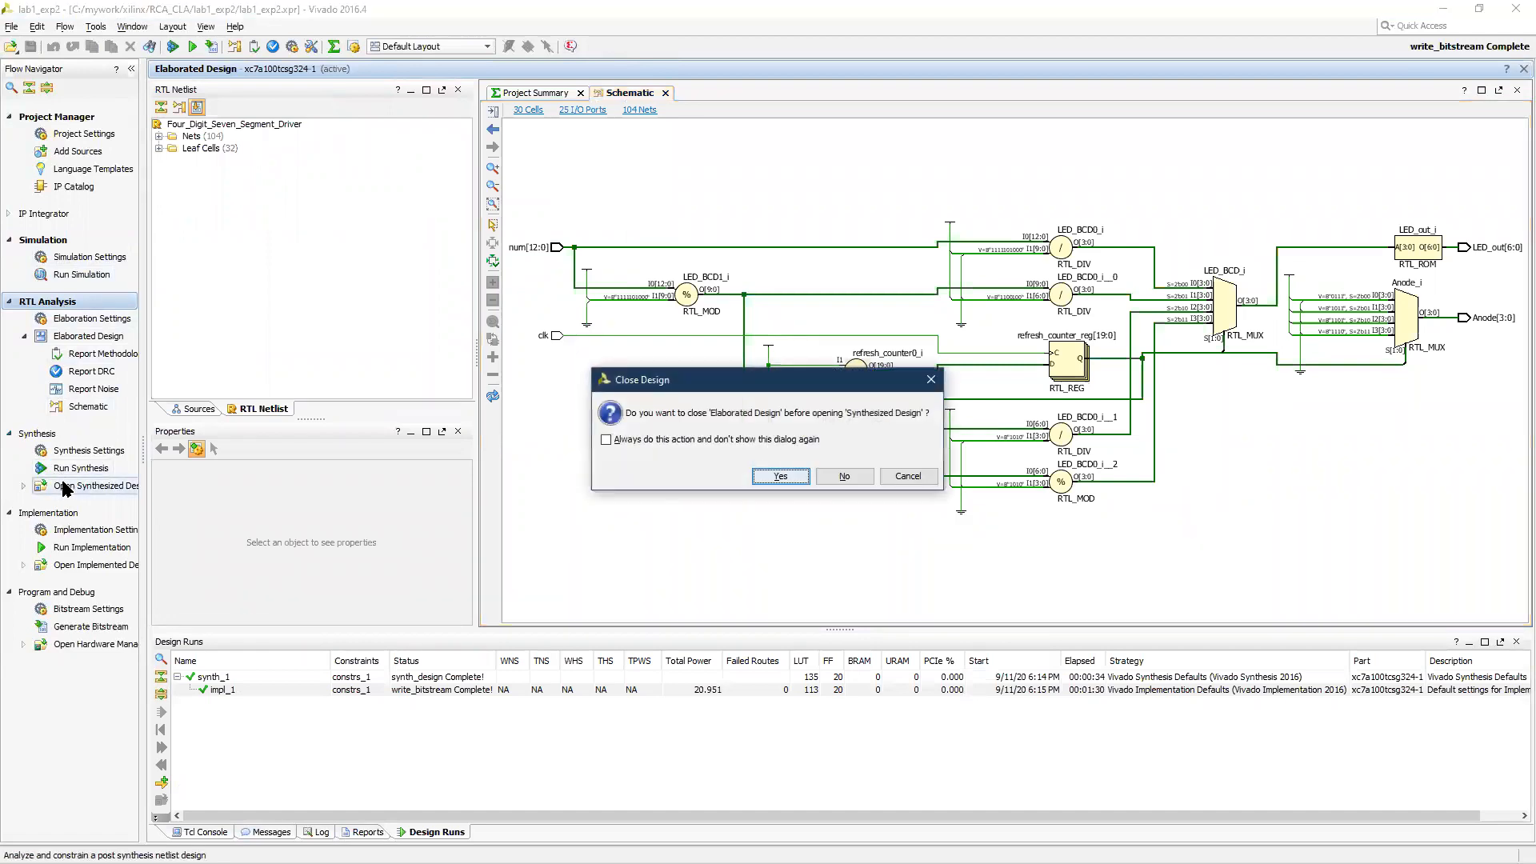
click(787, 481)
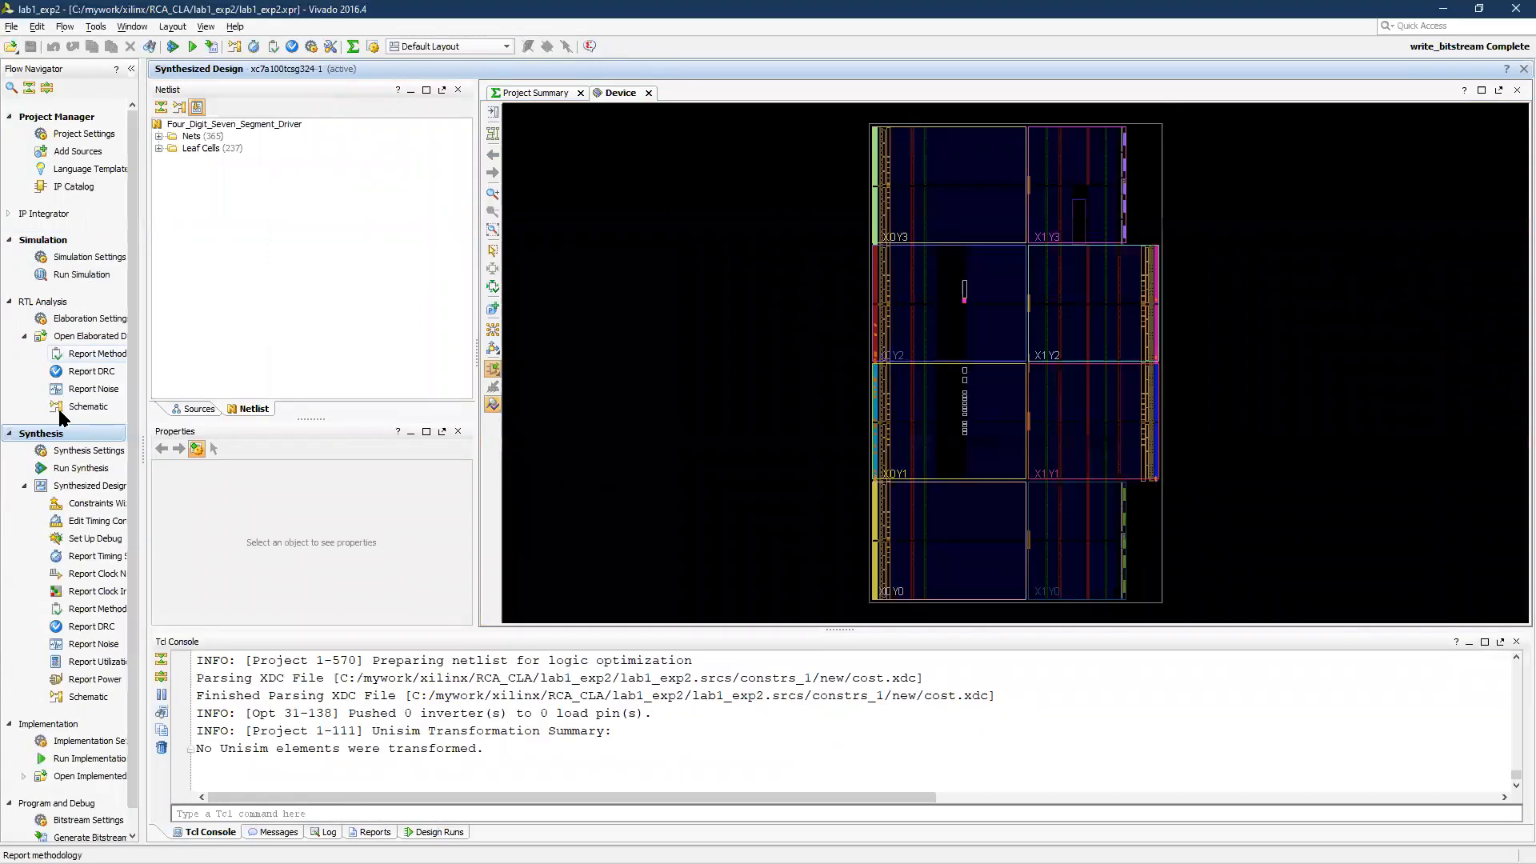
click(41, 302)
click(42, 302)
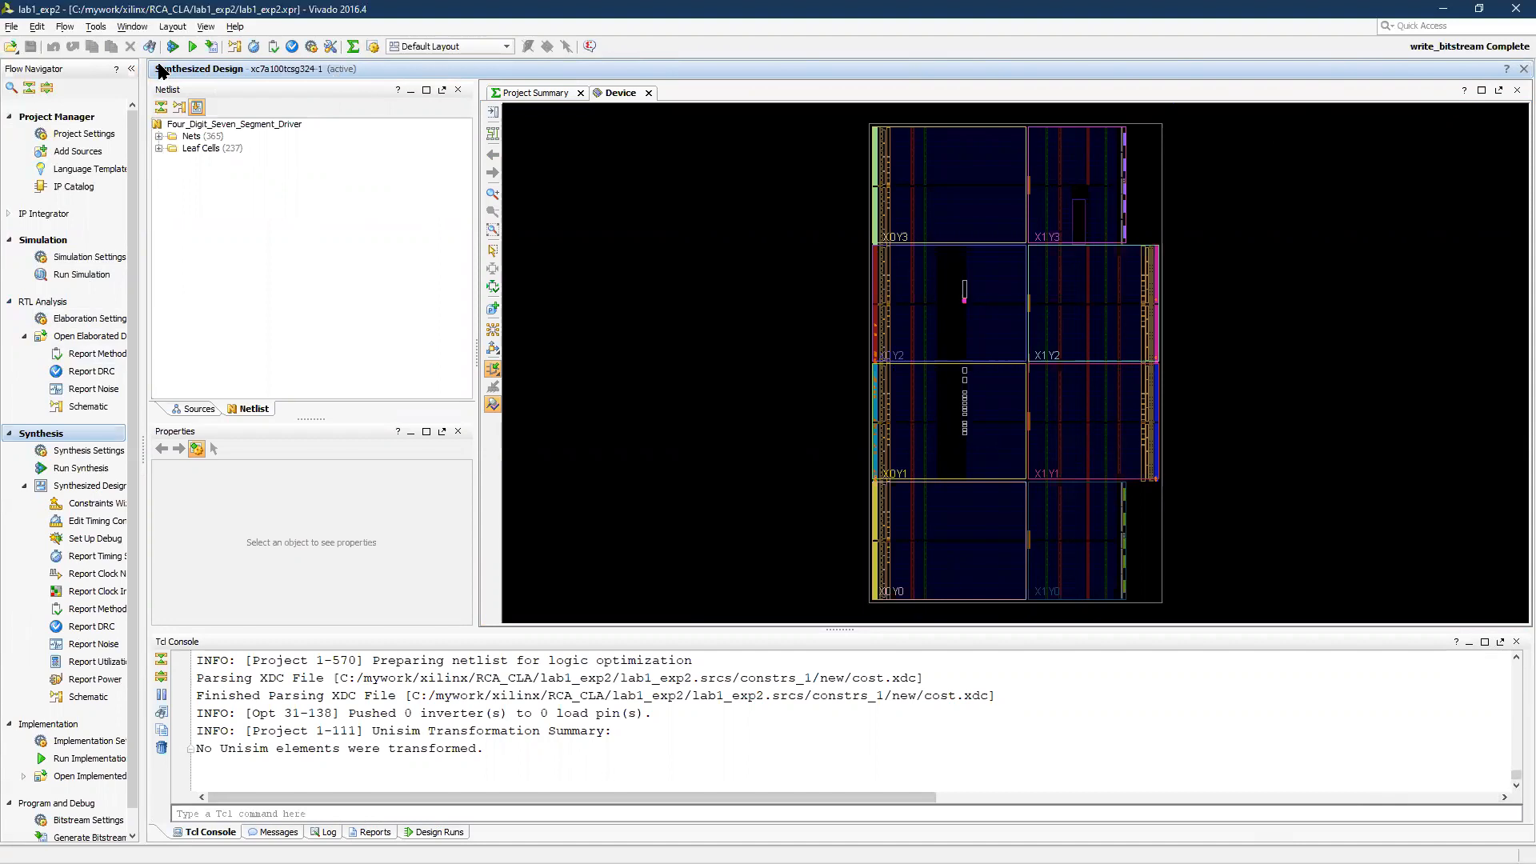
Return to the project manager and open the Decoder.v design source at its module declaration
click(64, 118)
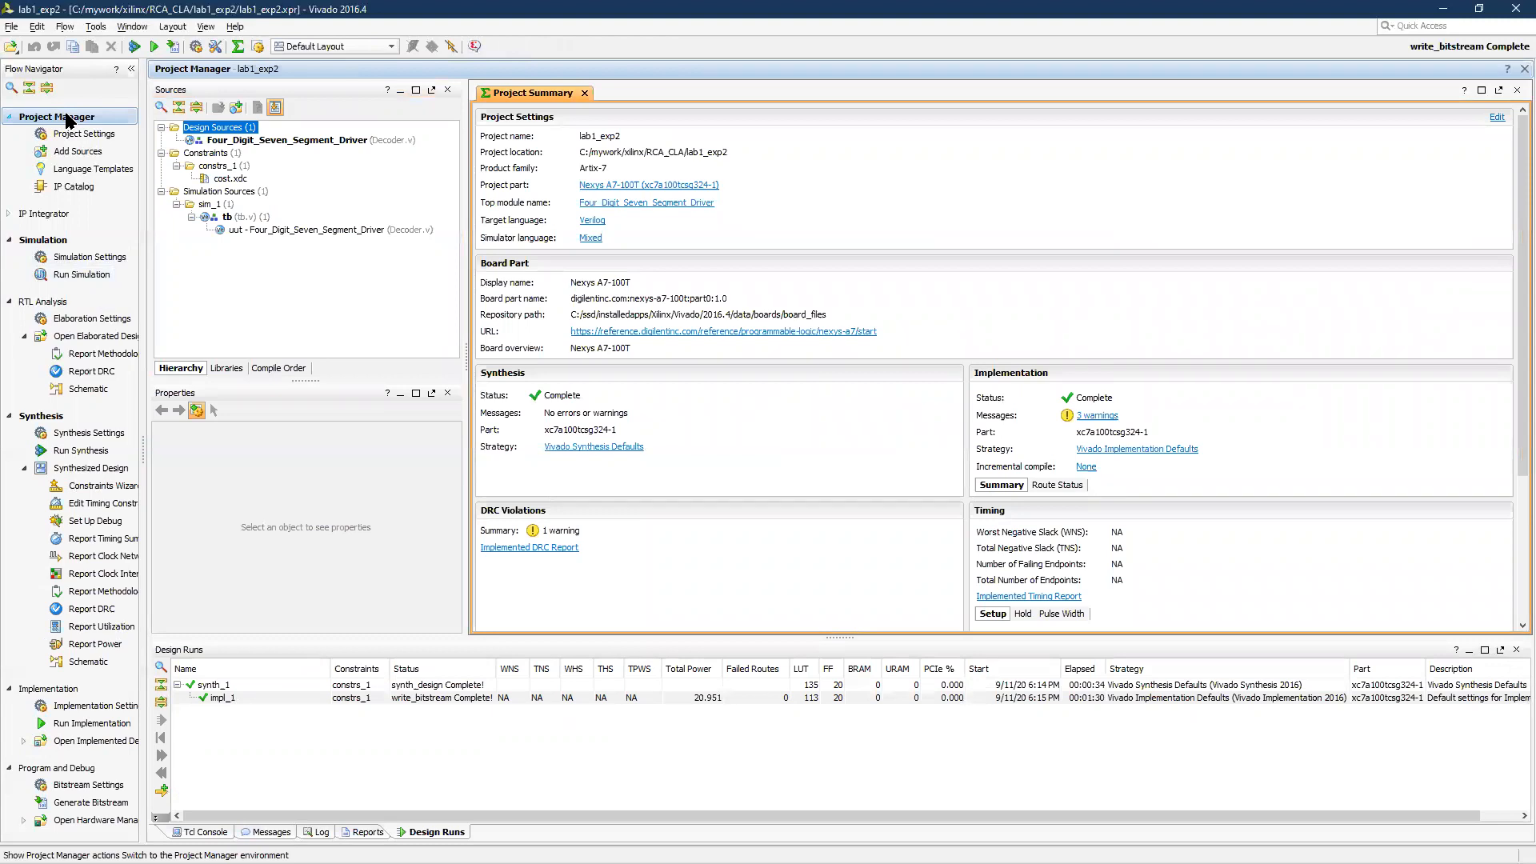
double_click(241, 141)
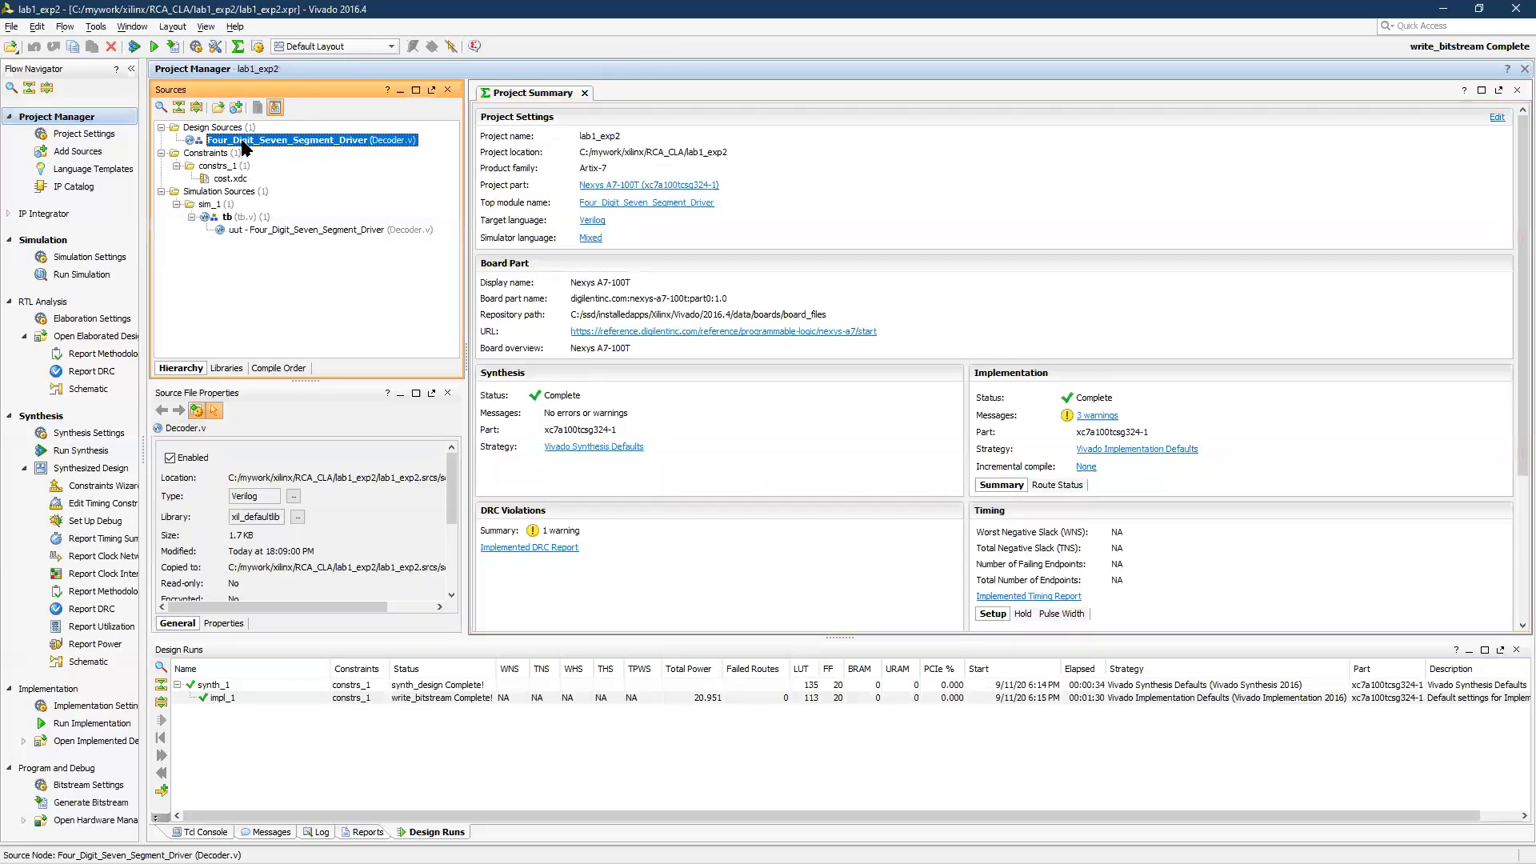
scroll(693, 432, down, 4)
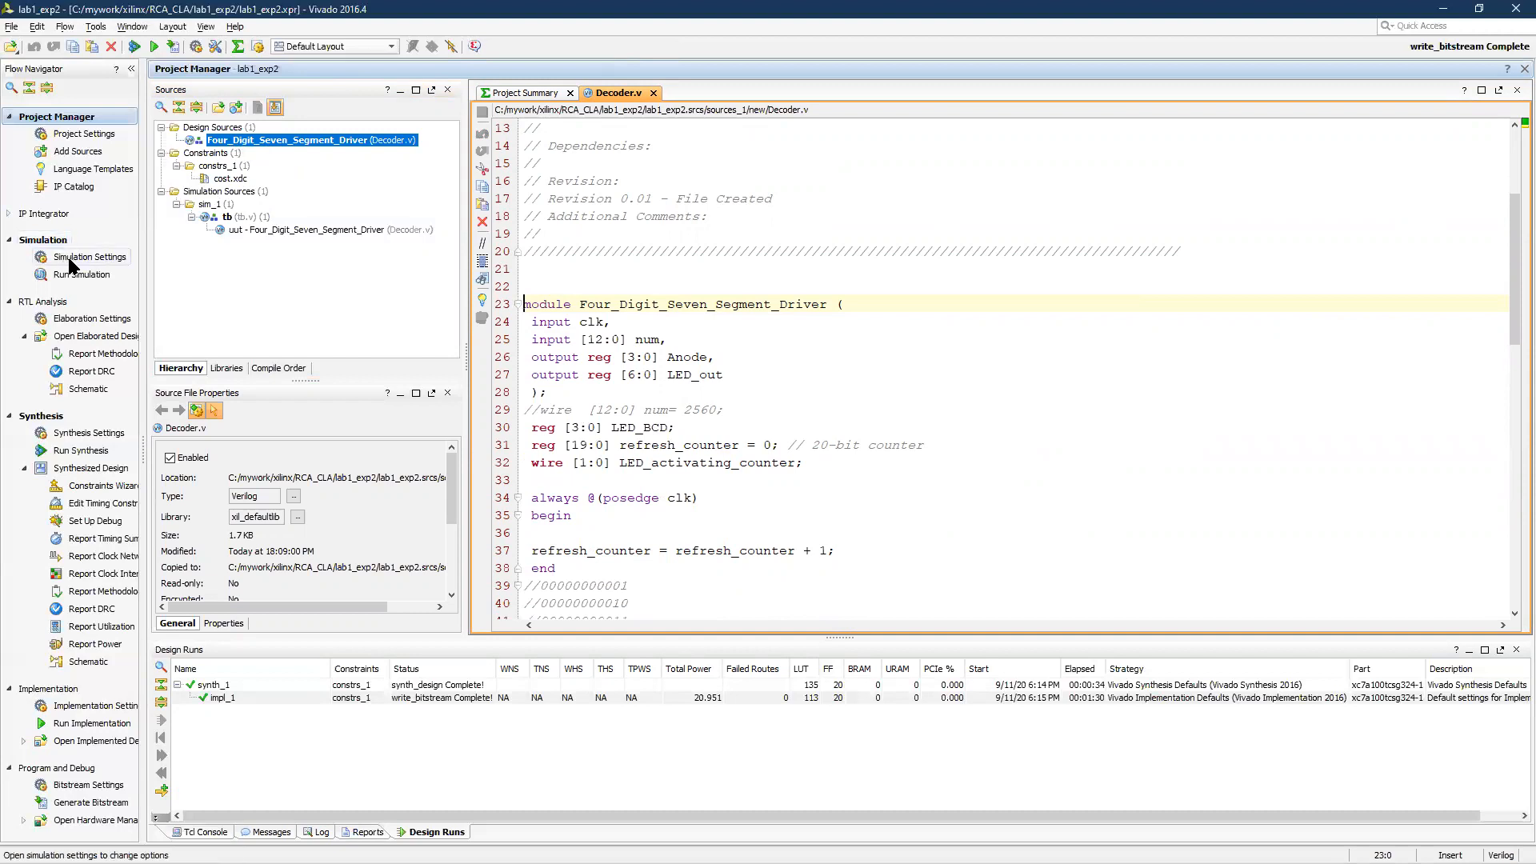
Set the uut instance of Four_Digit_Seven_Segment_Driver as the top module of the simulation sources
click(229, 217)
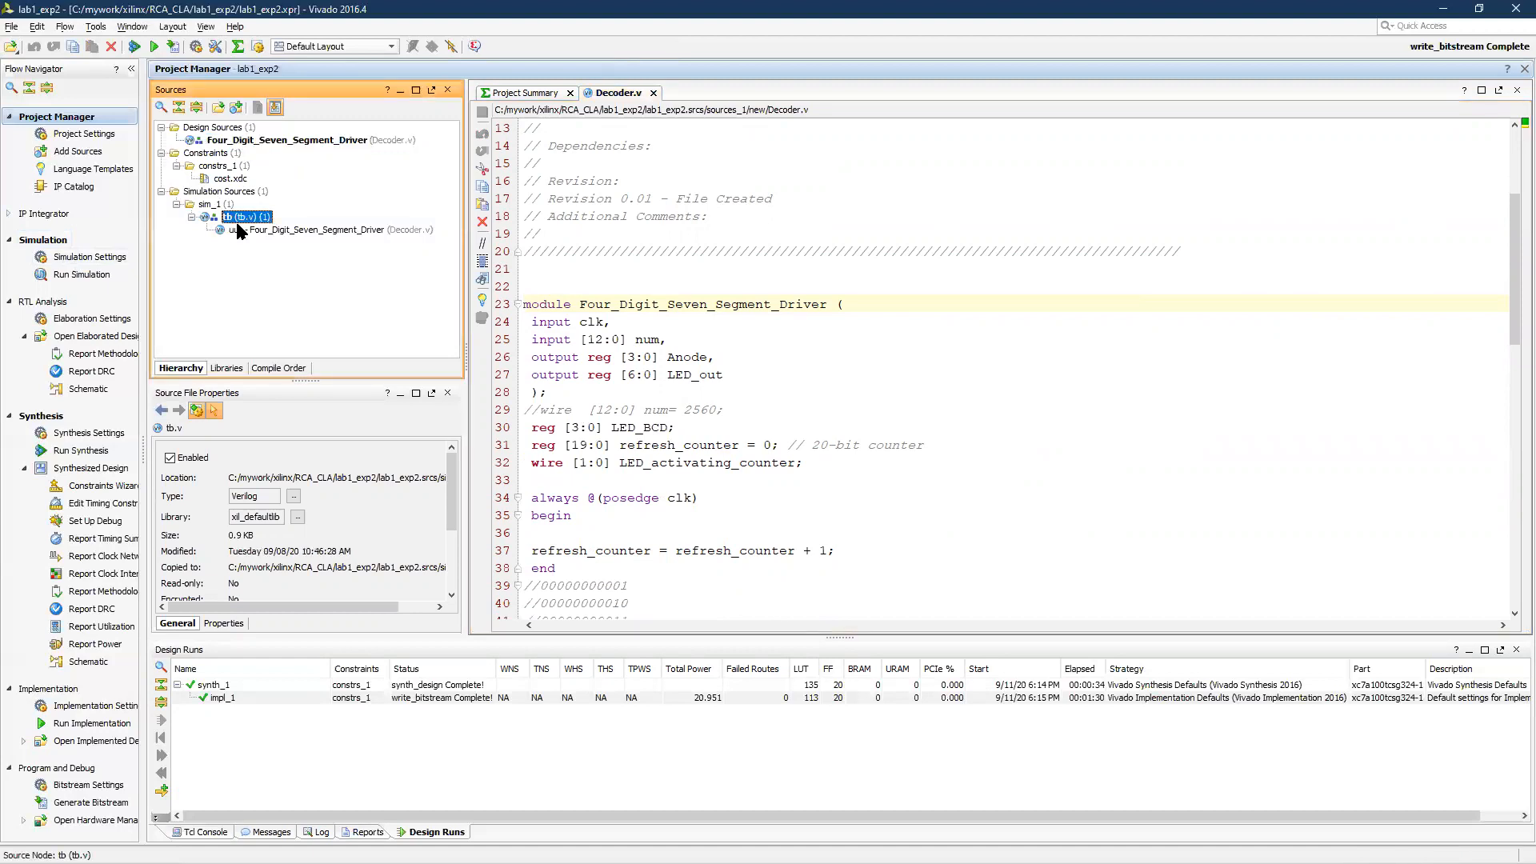
click(246, 229)
click(227, 217)
click(241, 229)
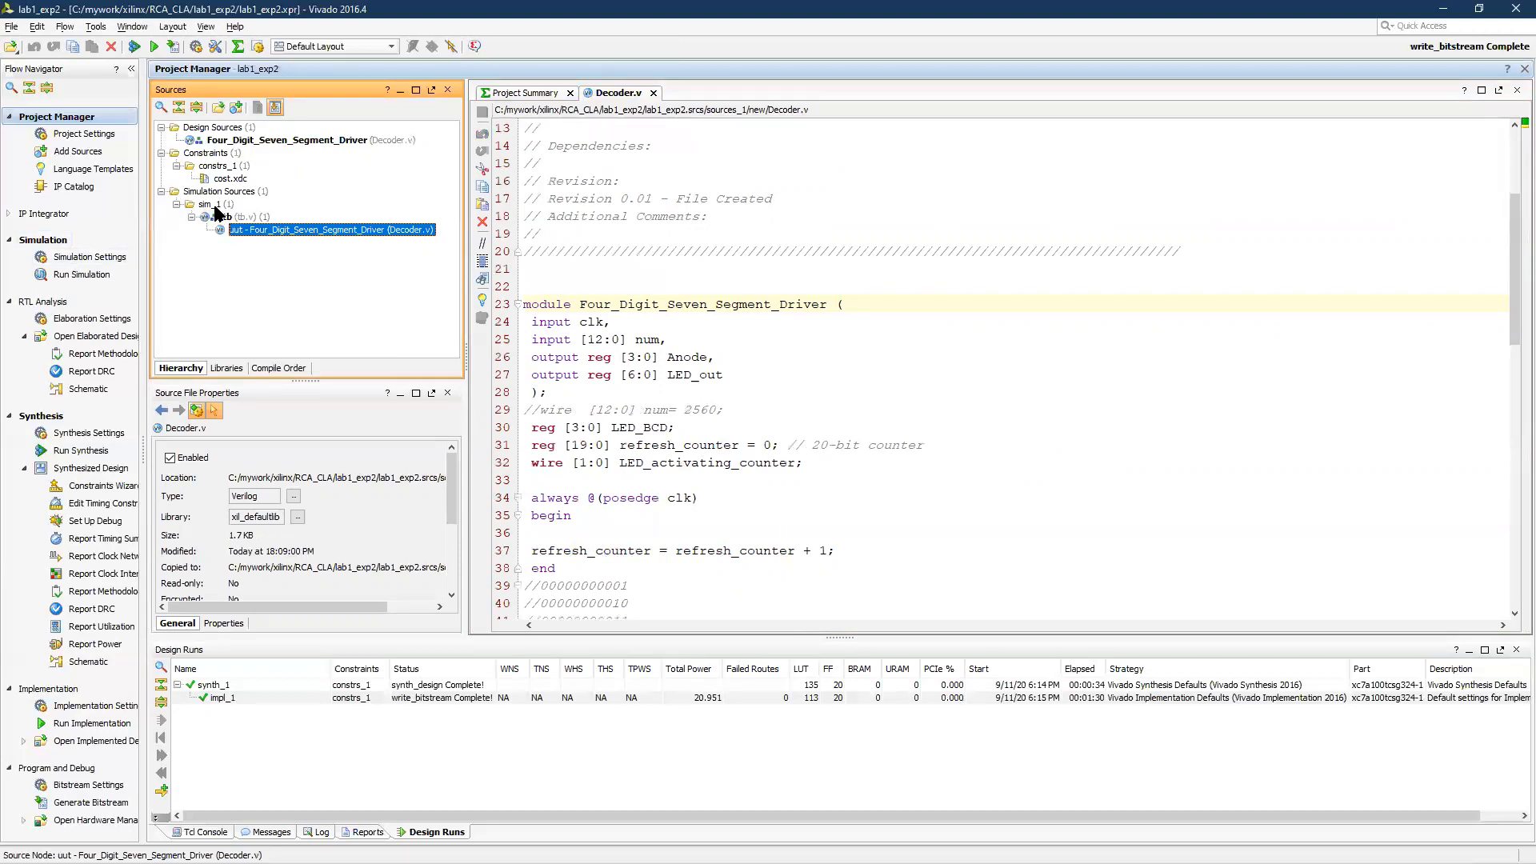
right_click(250, 233)
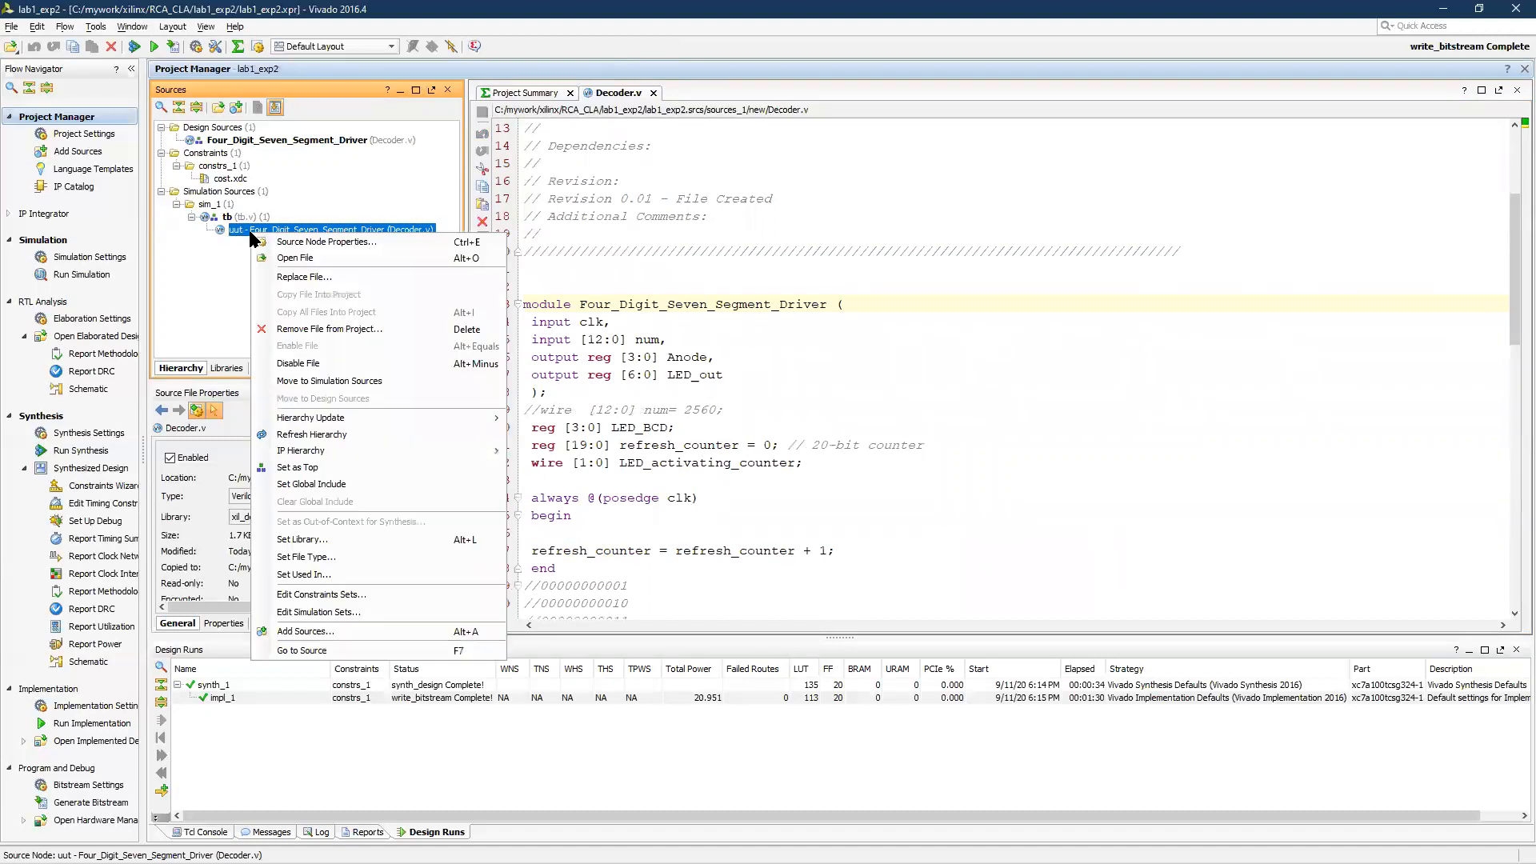
click(322, 463)
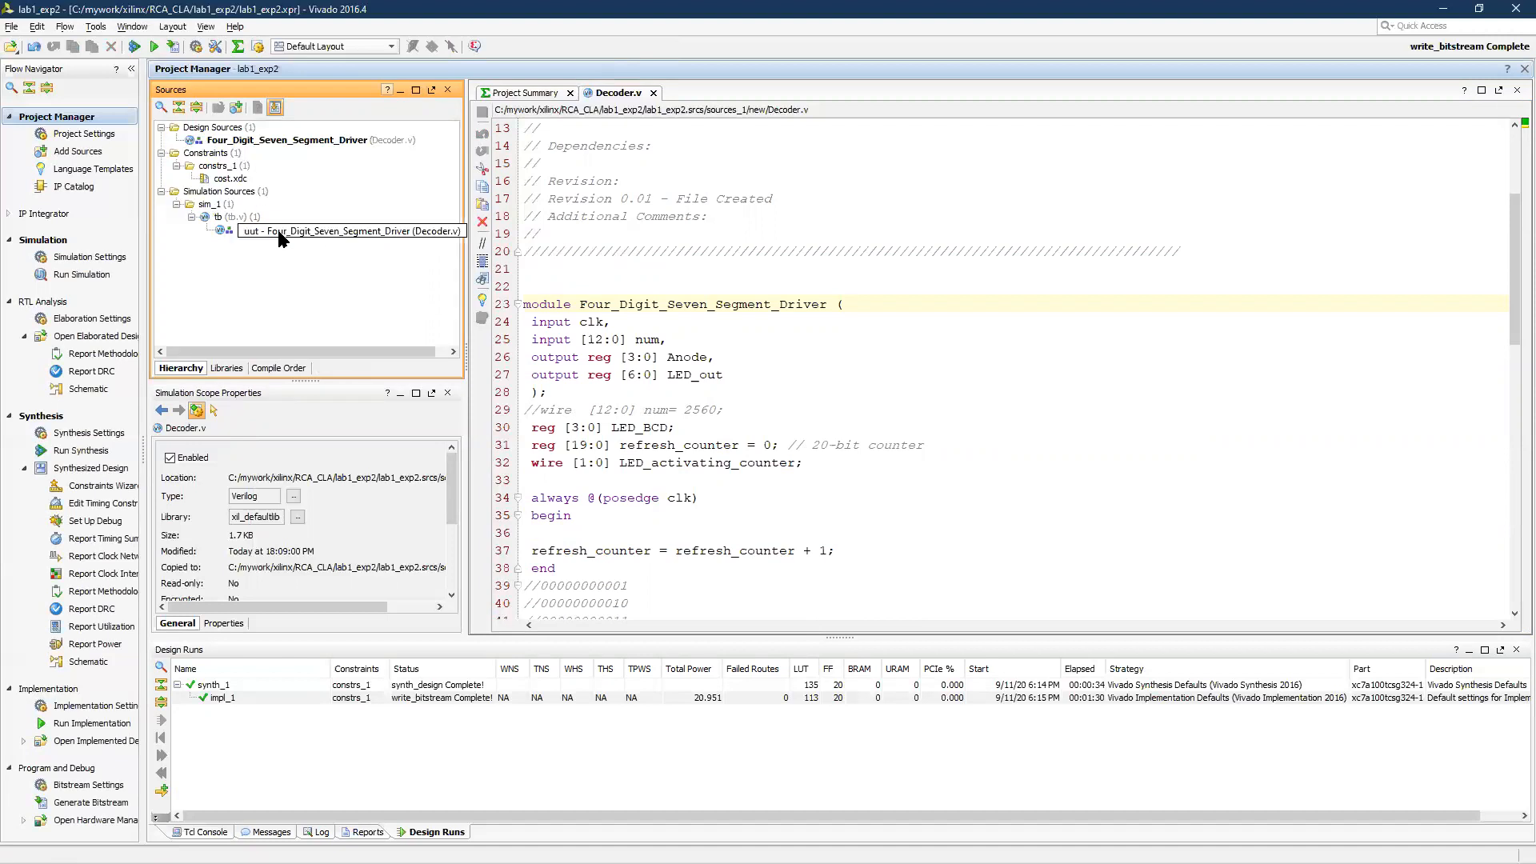
Display the available simulation run types without starting one, then return to the project manager
click(97, 274)
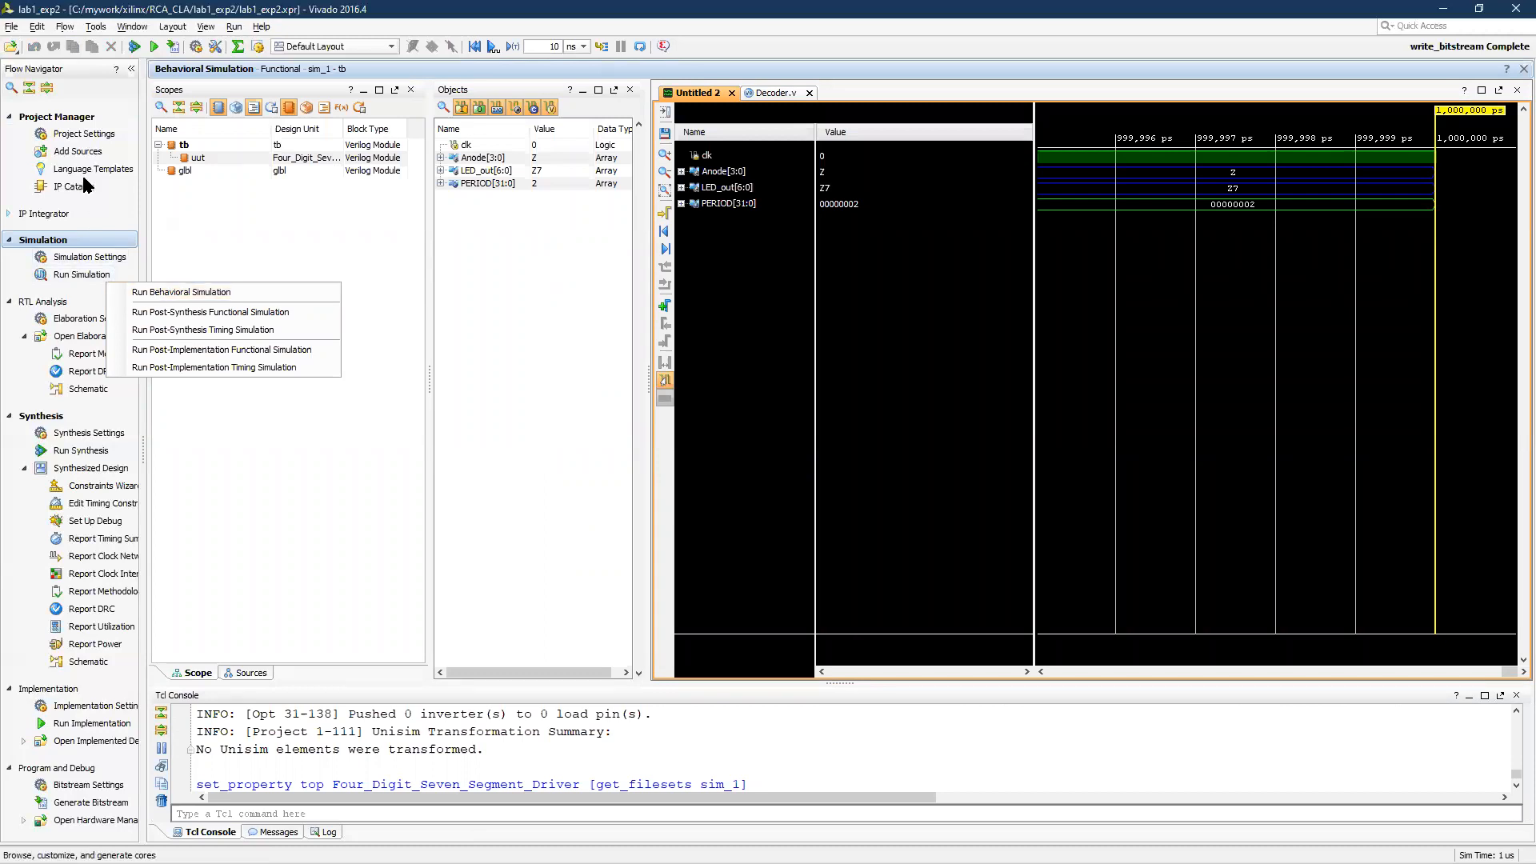
click(77, 119)
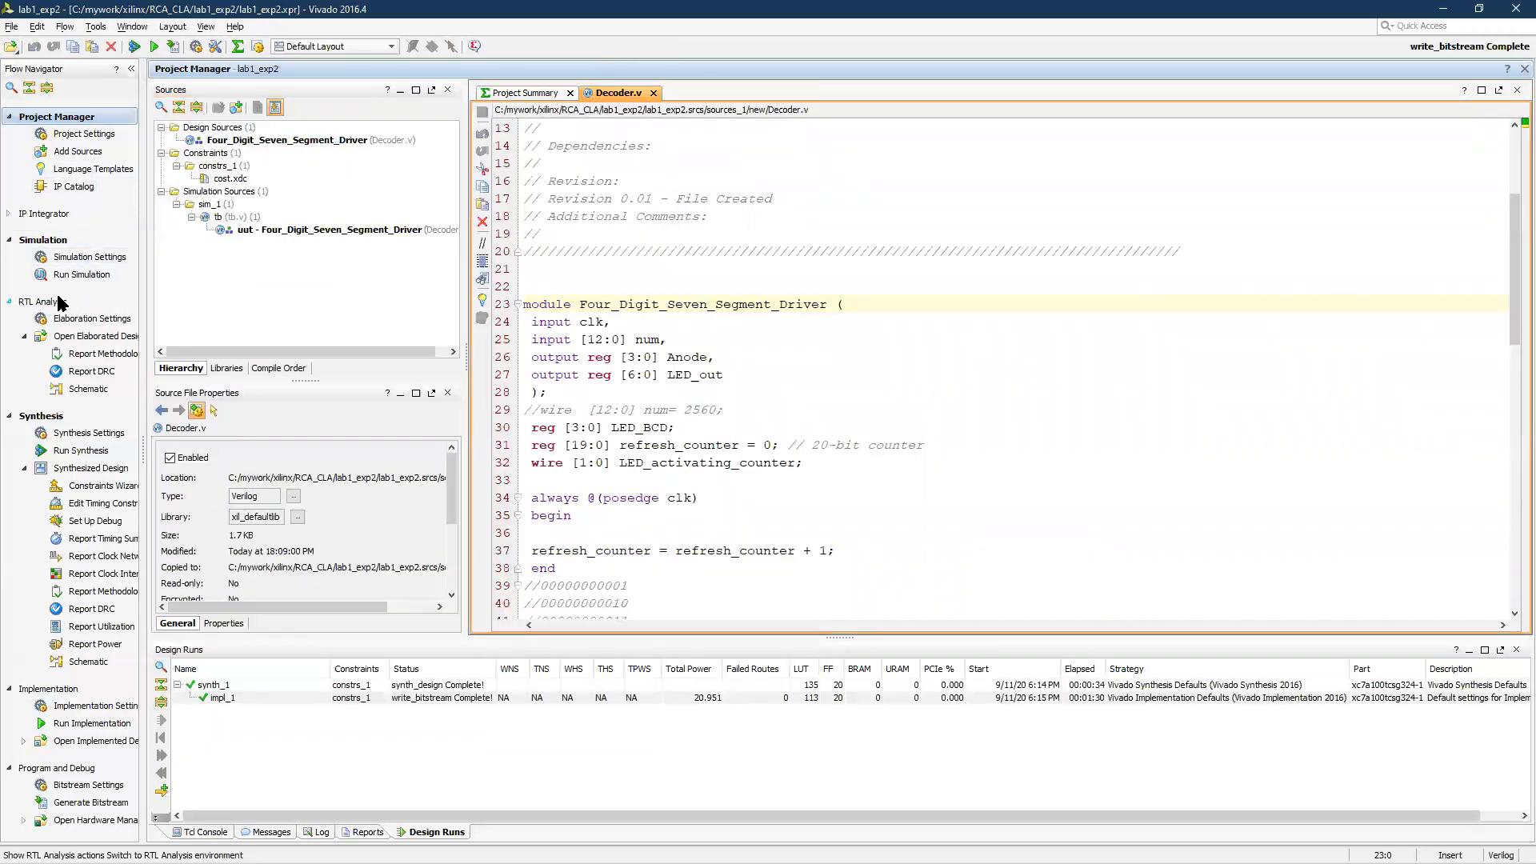
Open the elaborated design, accepting the elaboration notice, and generate another RTL schematic of it
click(83, 336)
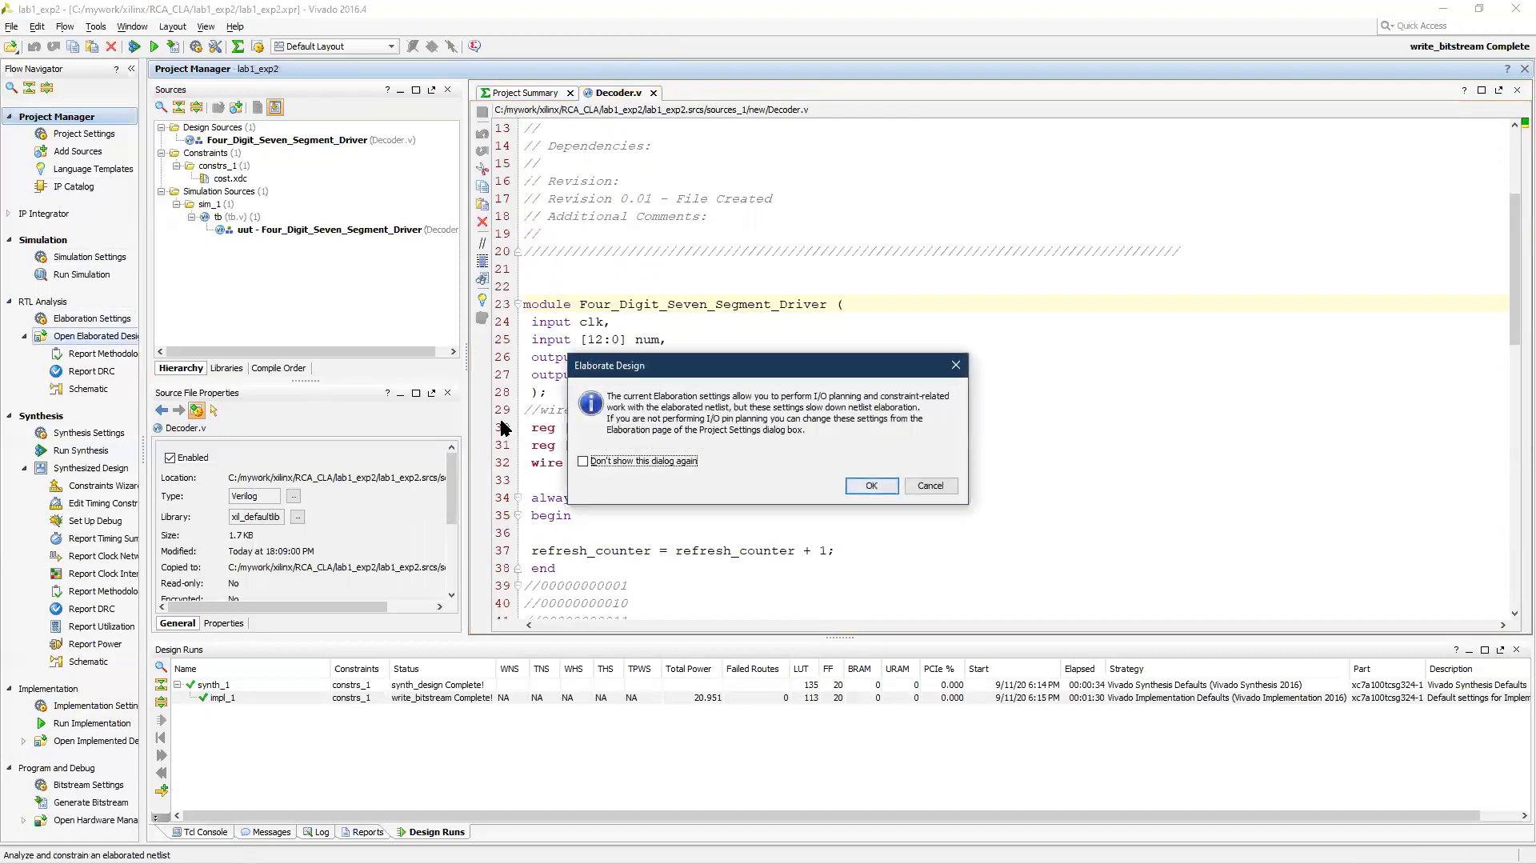
click(871, 485)
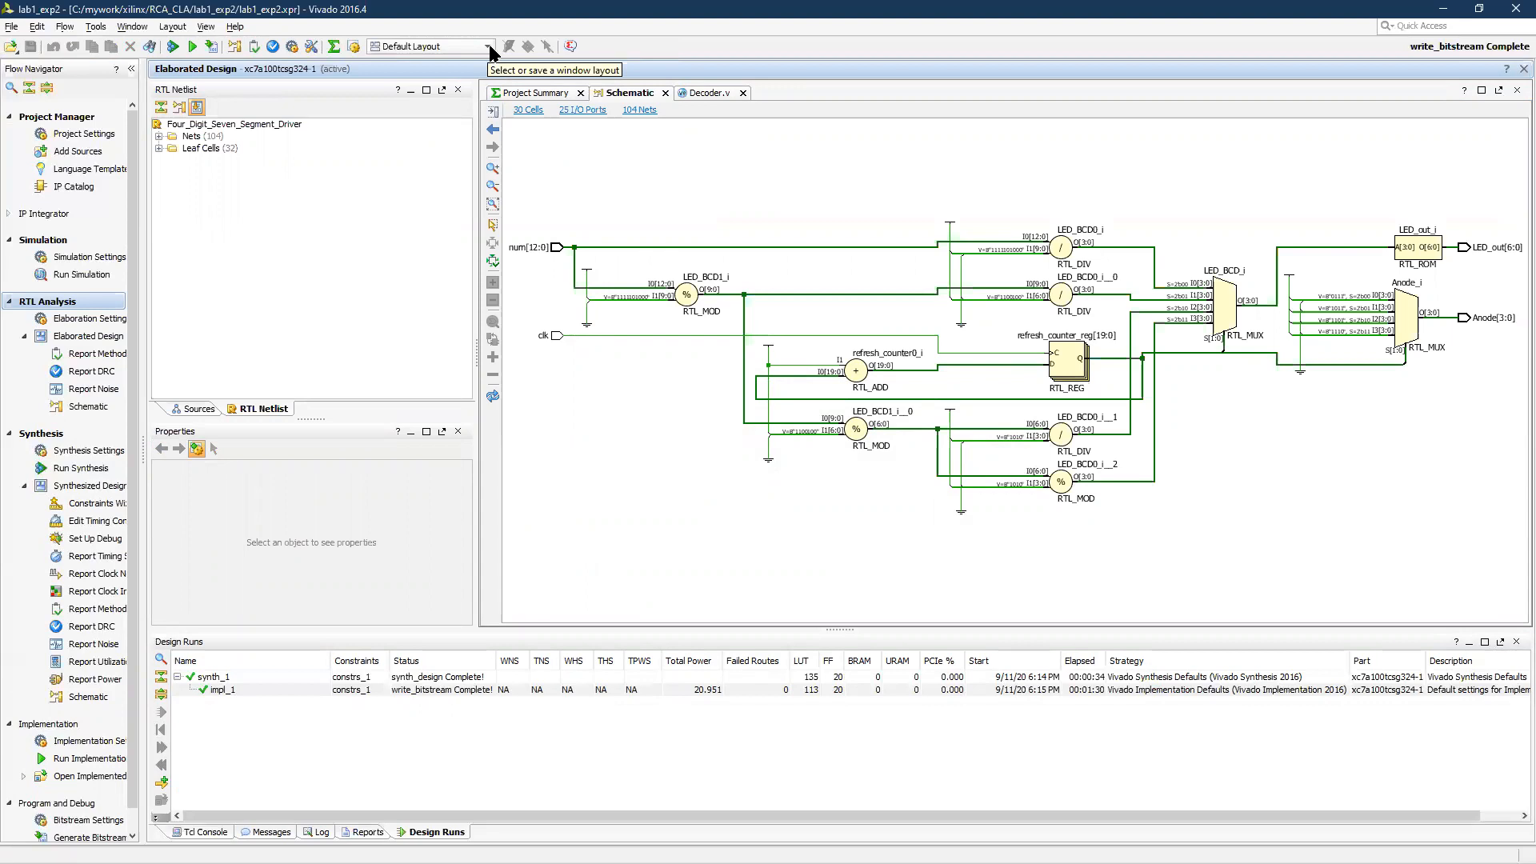
click(88, 407)
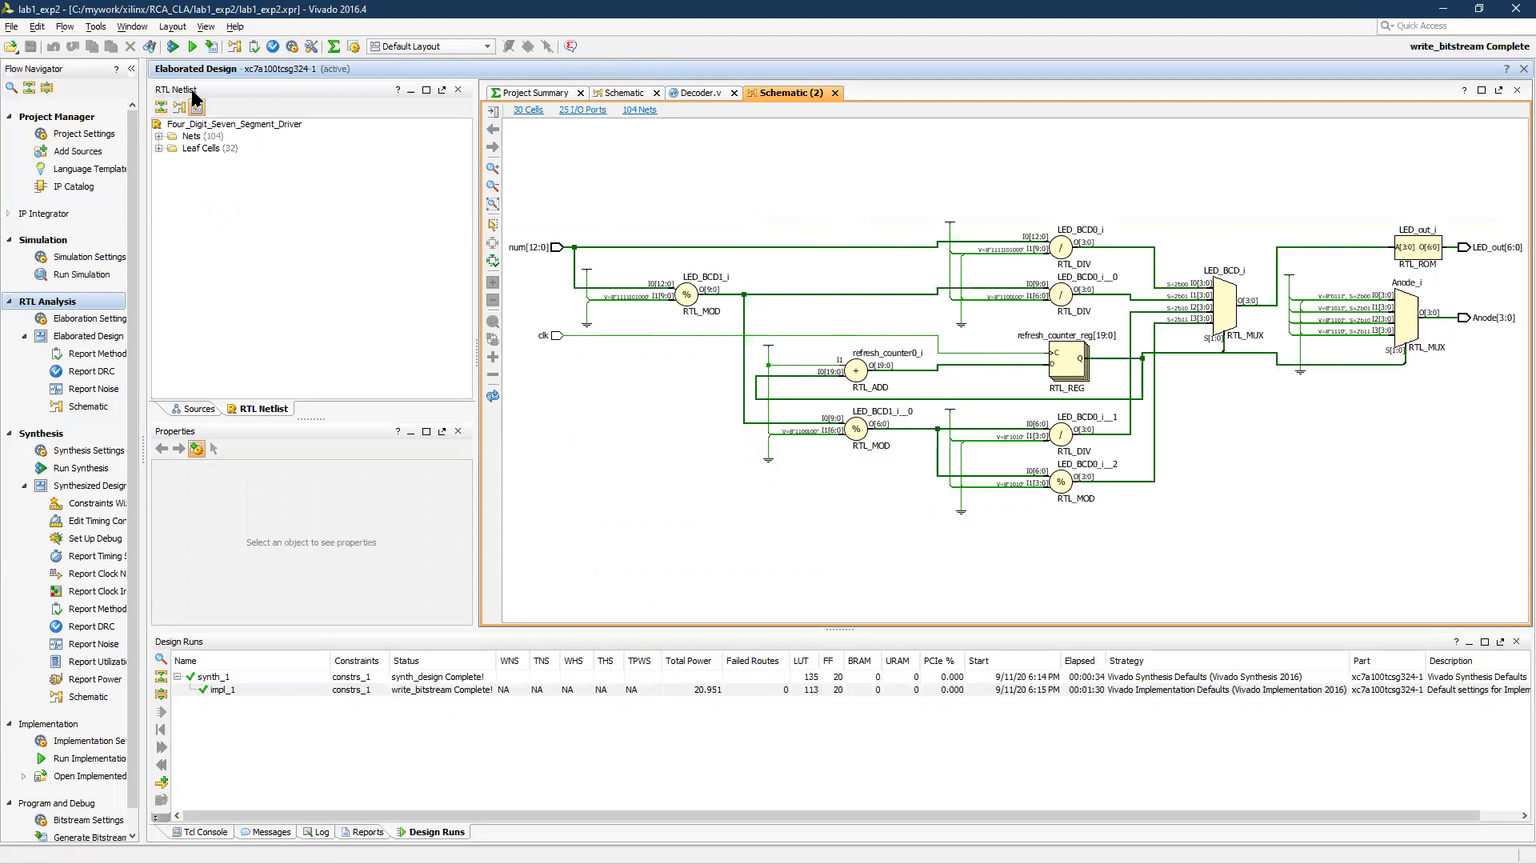
Examine the RTL netlist by browsing its nets, including Anode and LED_BCD, and then its leaf cells
click(159, 136)
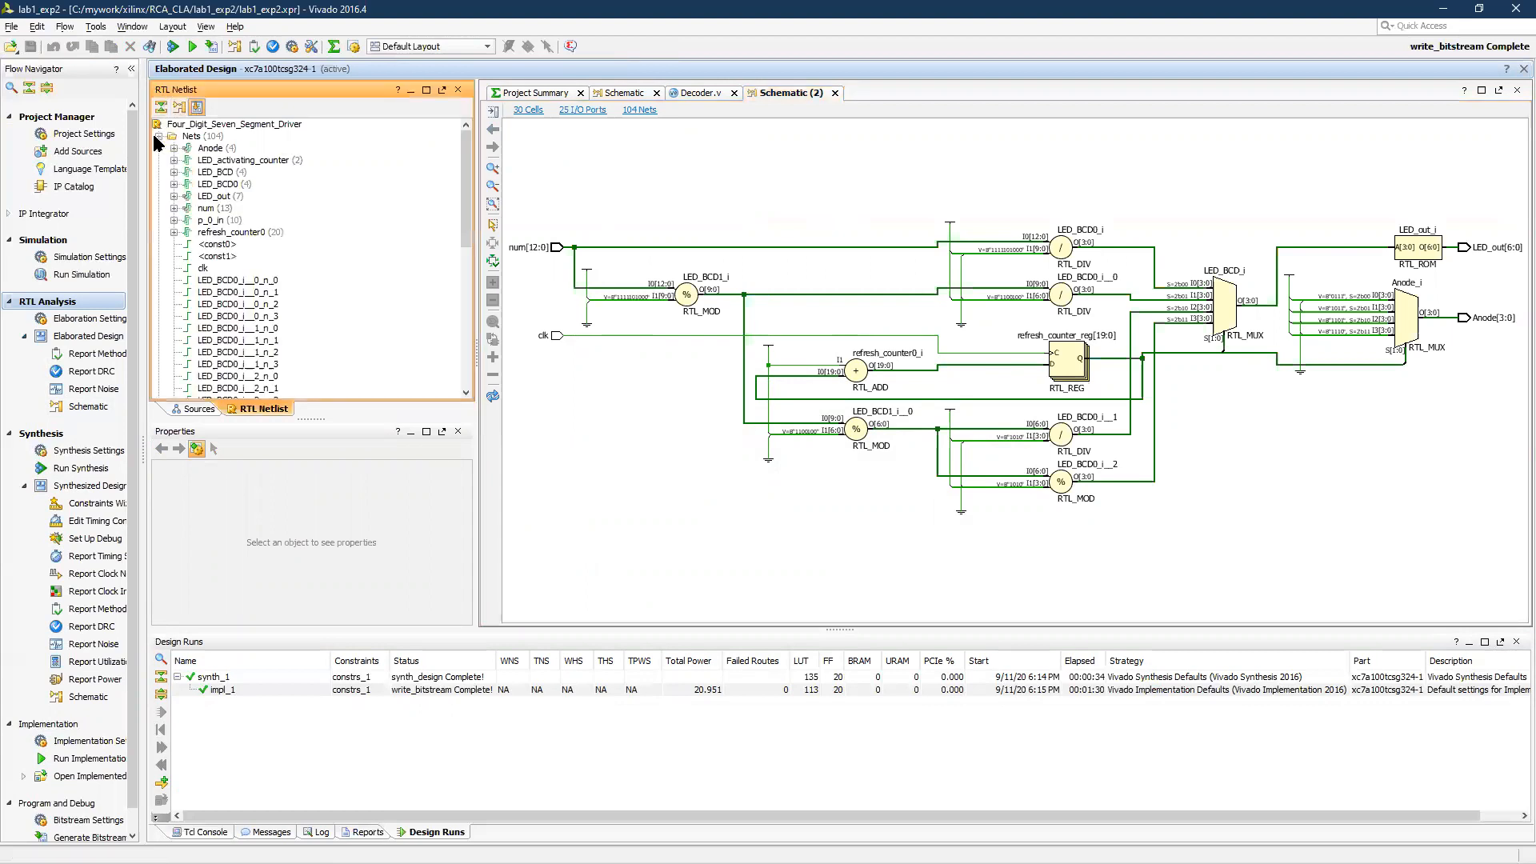
click(211, 149)
click(220, 173)
scroll(200, 208, down, 5)
scroll(188, 224, up, 4)
scroll(185, 225, up, 3)
click(160, 136)
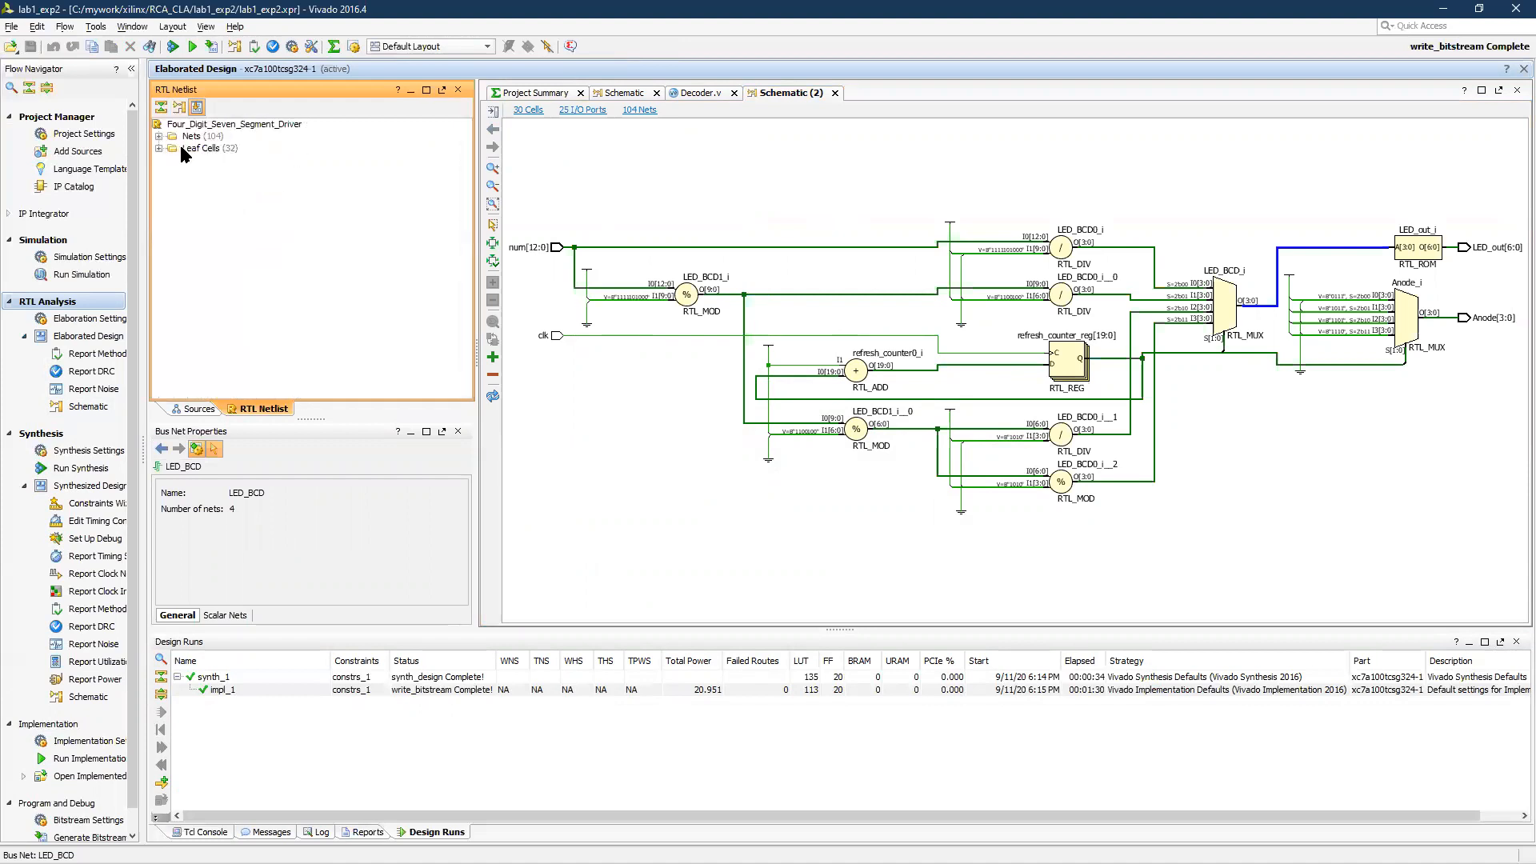
double_click(182, 149)
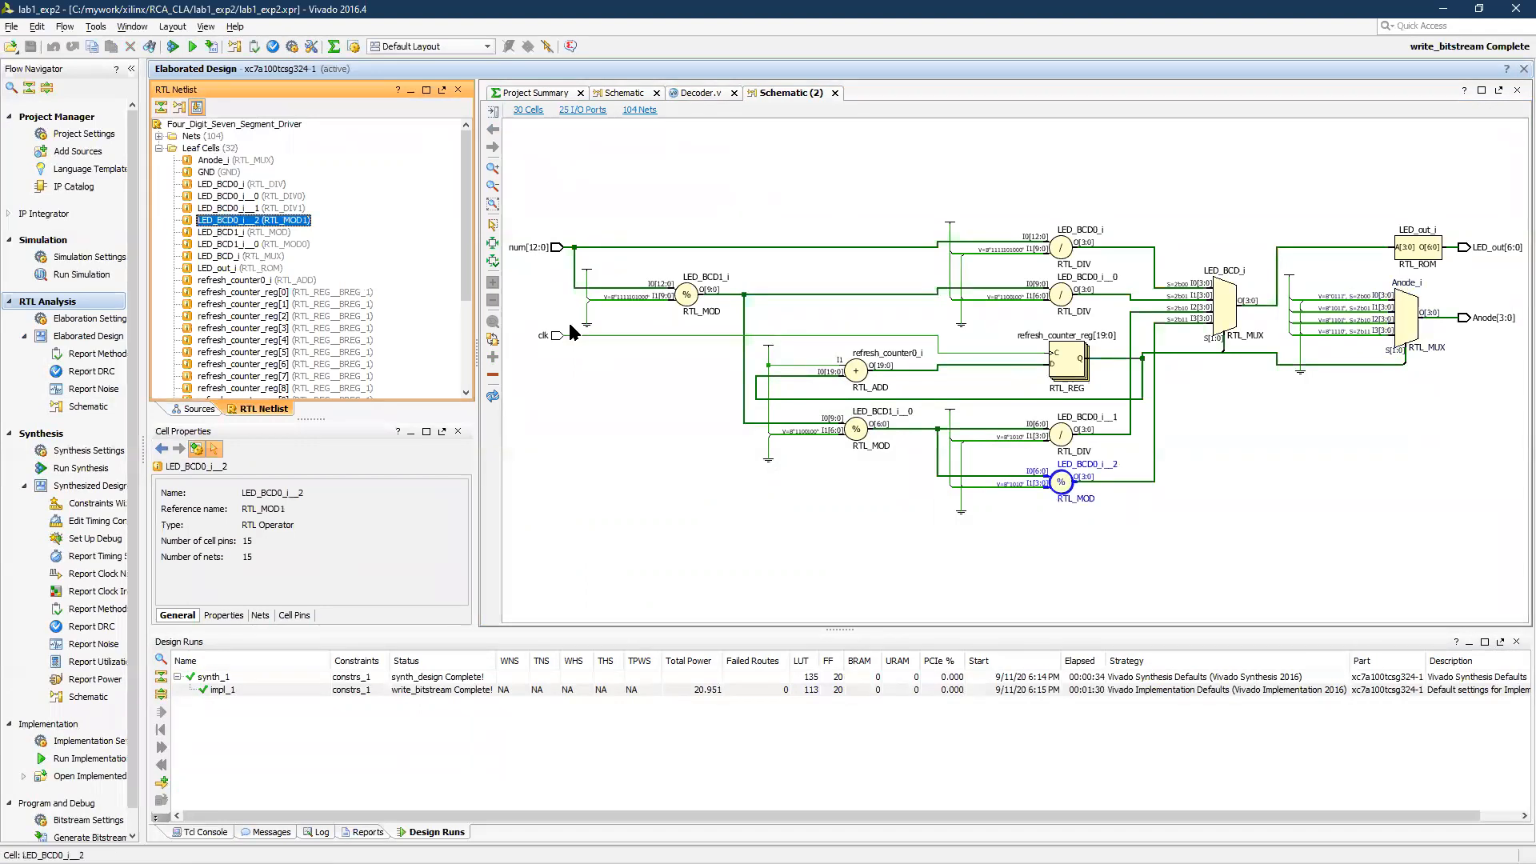
Inspect the LED_BCD0_i__1 divider in the schematic, then go to the source code of the refresh_counter_reg[19:0] register
click(1061, 442)
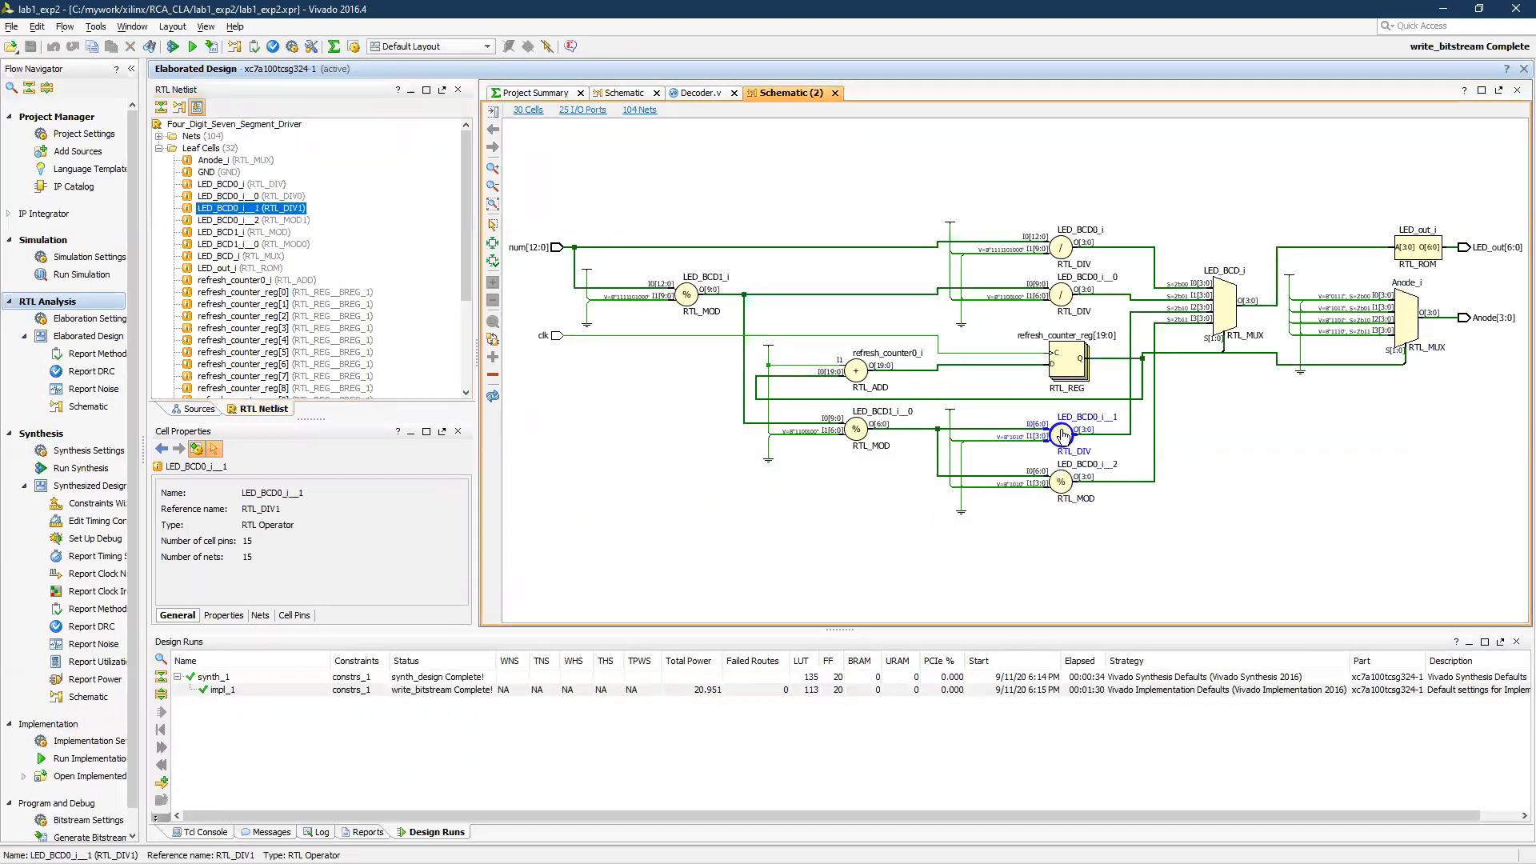
click(1068, 368)
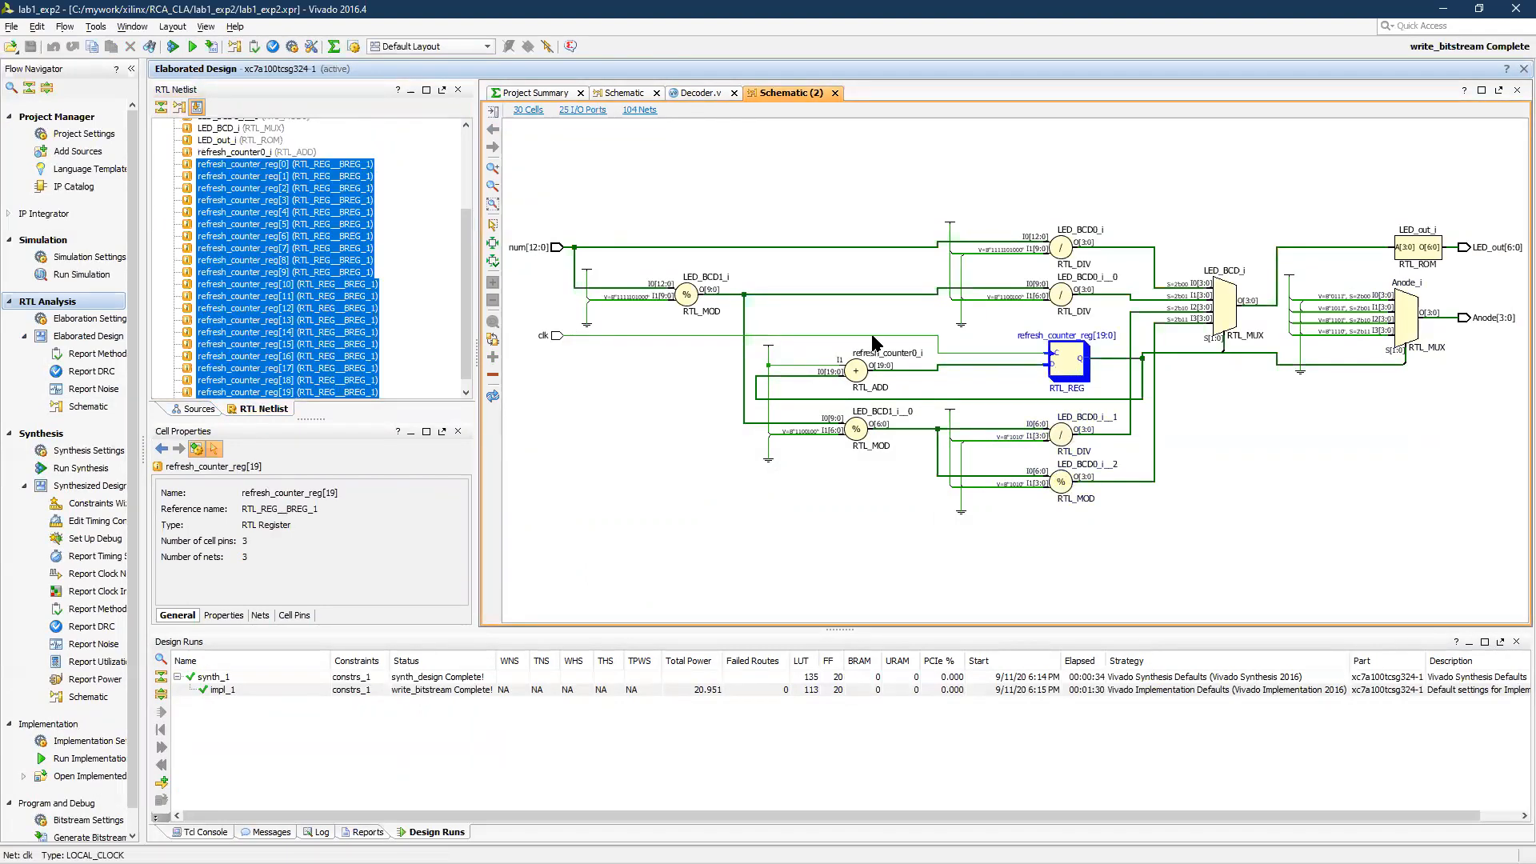
right_click(1061, 369)
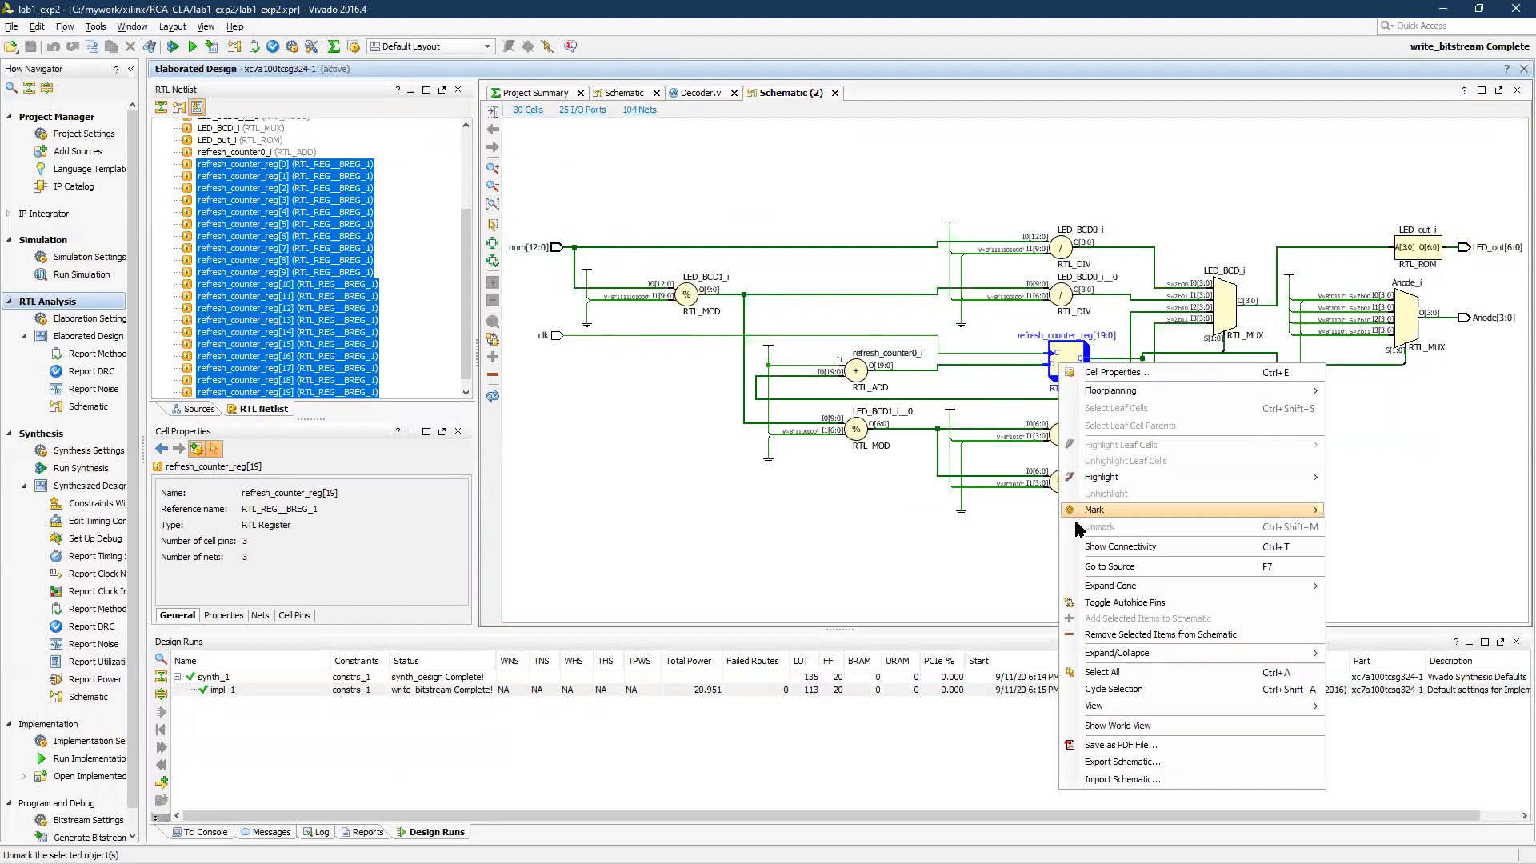
click(1138, 564)
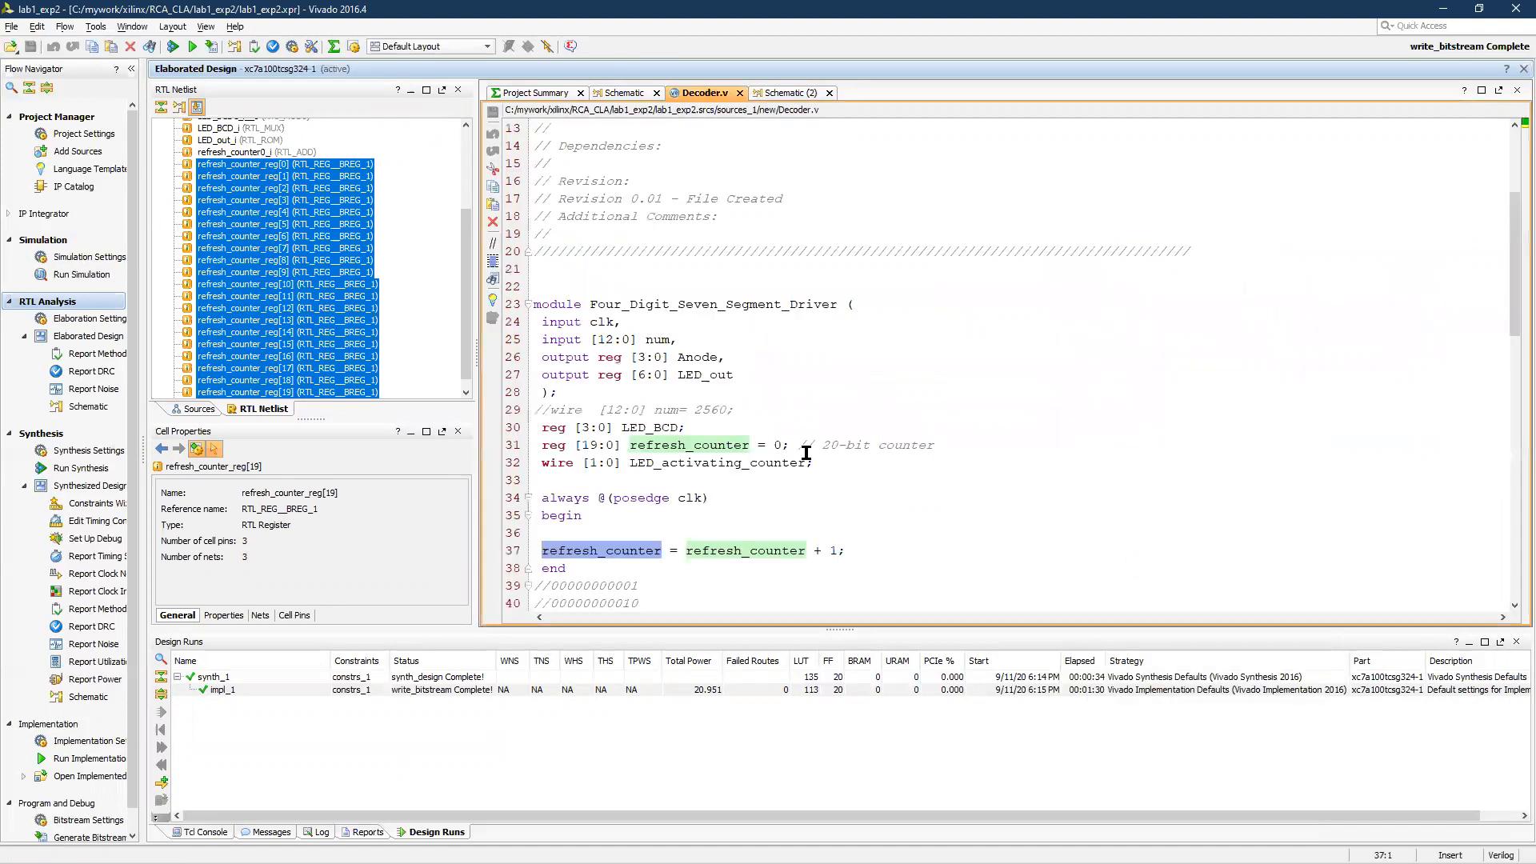
Return to the second schematic and examine the LED_BCD0_i__1 divider and the logic driving the LED_out and Anode outputs
click(792, 92)
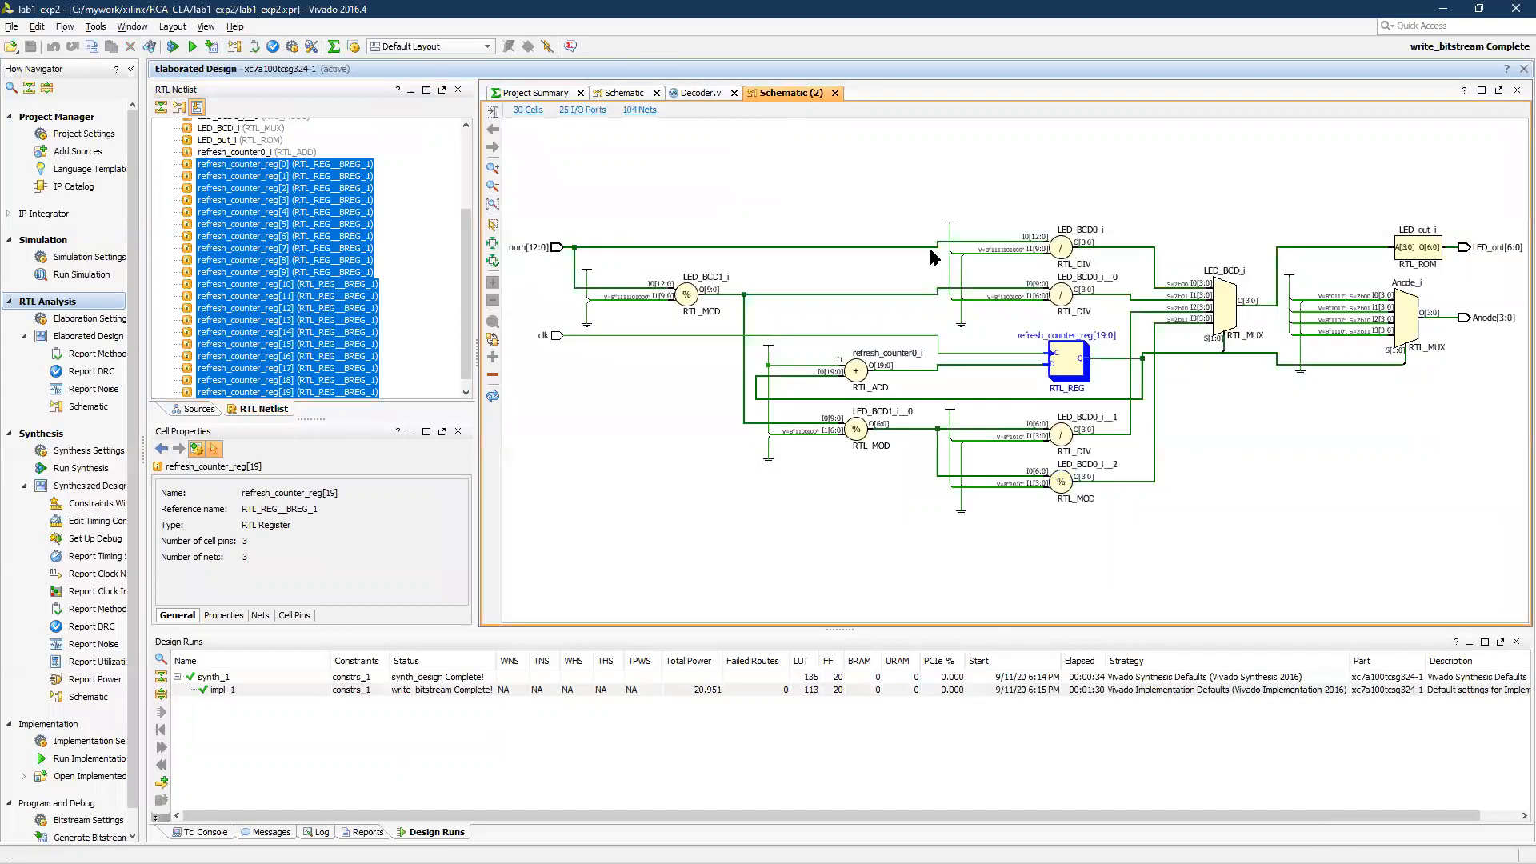
right_click(1054, 442)
click(800, 494)
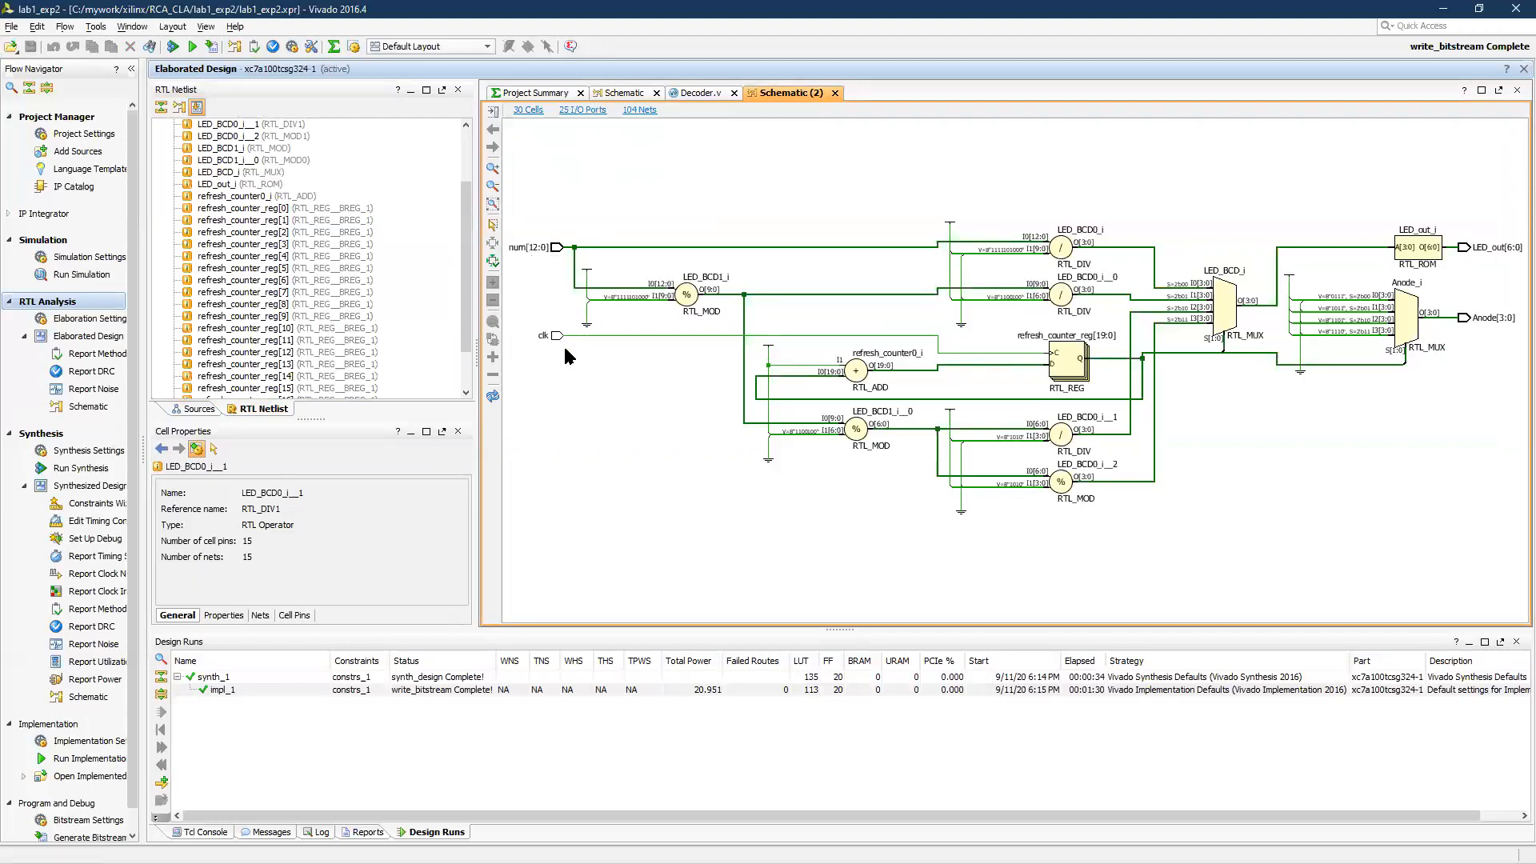
scroll(592, 340, down, 2)
scroll(1129, 323, up, 3)
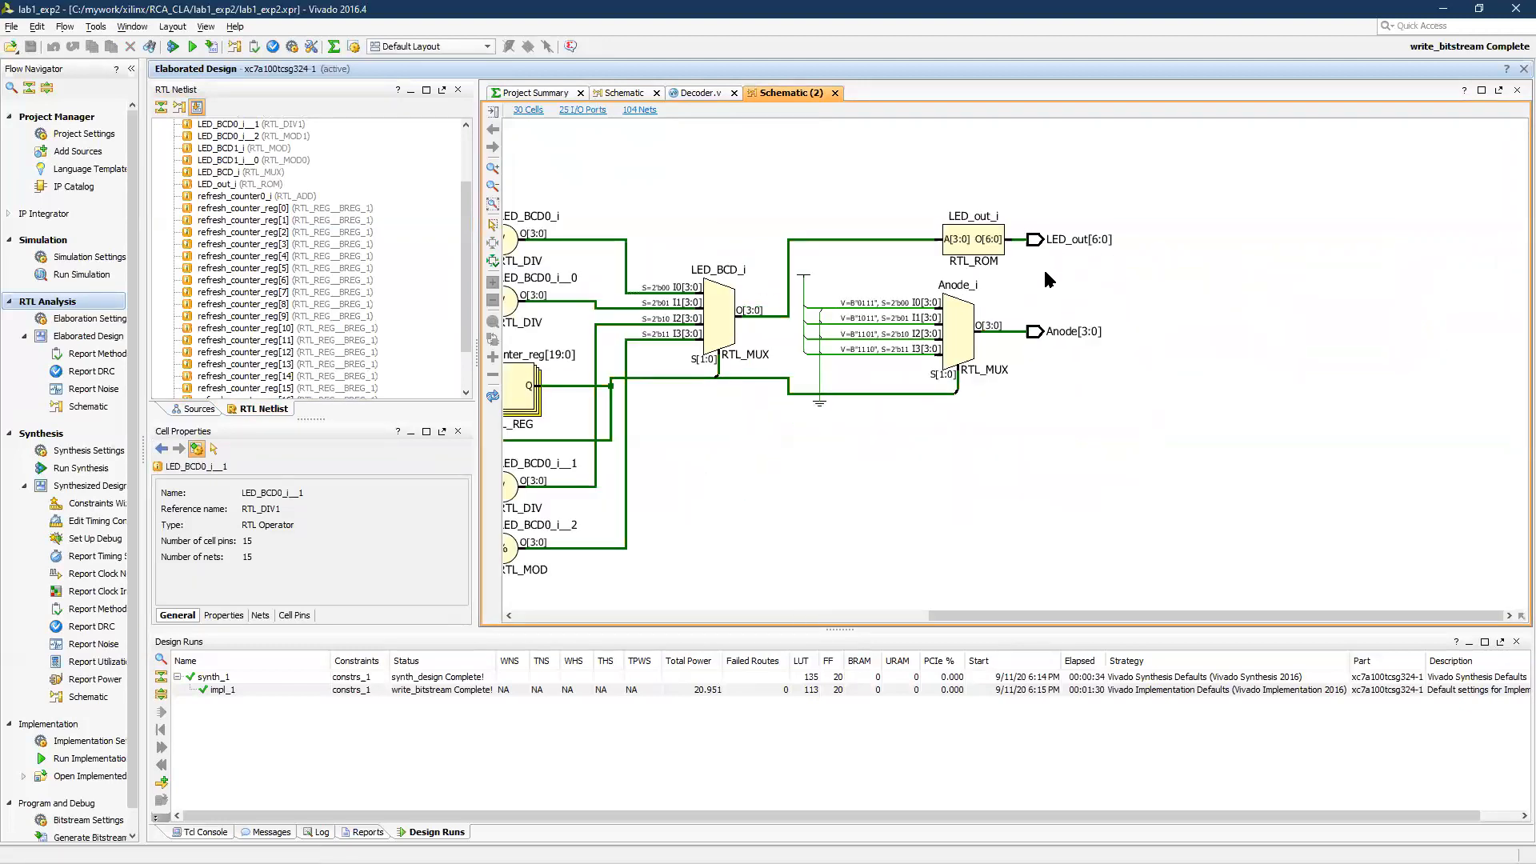
Inspect the Anode output port in the schematic and collapse the leaf cells in the RTL netlist
click(1035, 335)
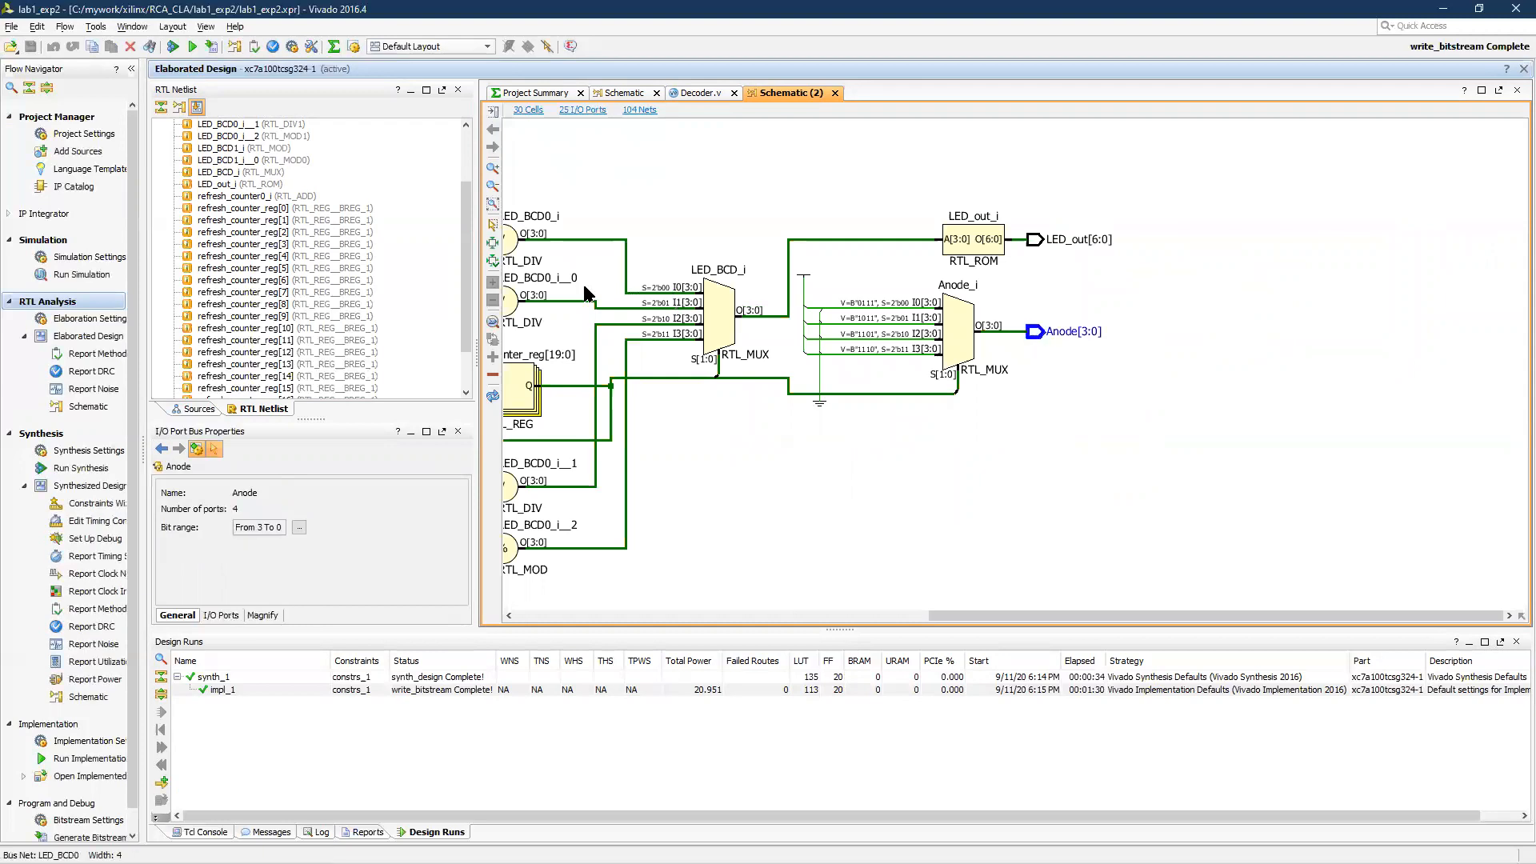
scroll(272, 210, up, 3)
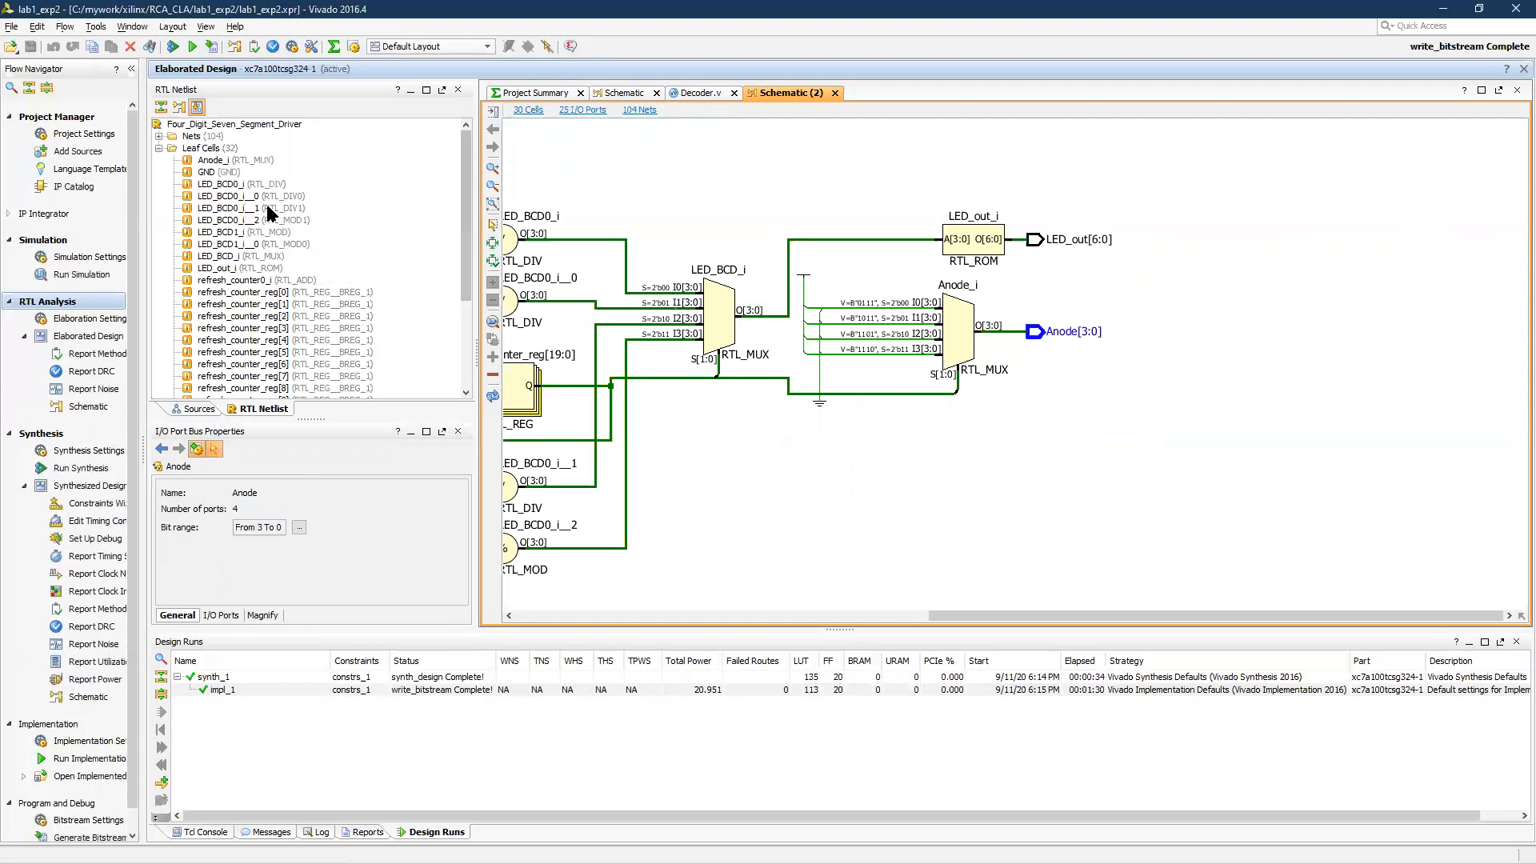
click(158, 148)
scroll(1148, 375, down, 2)
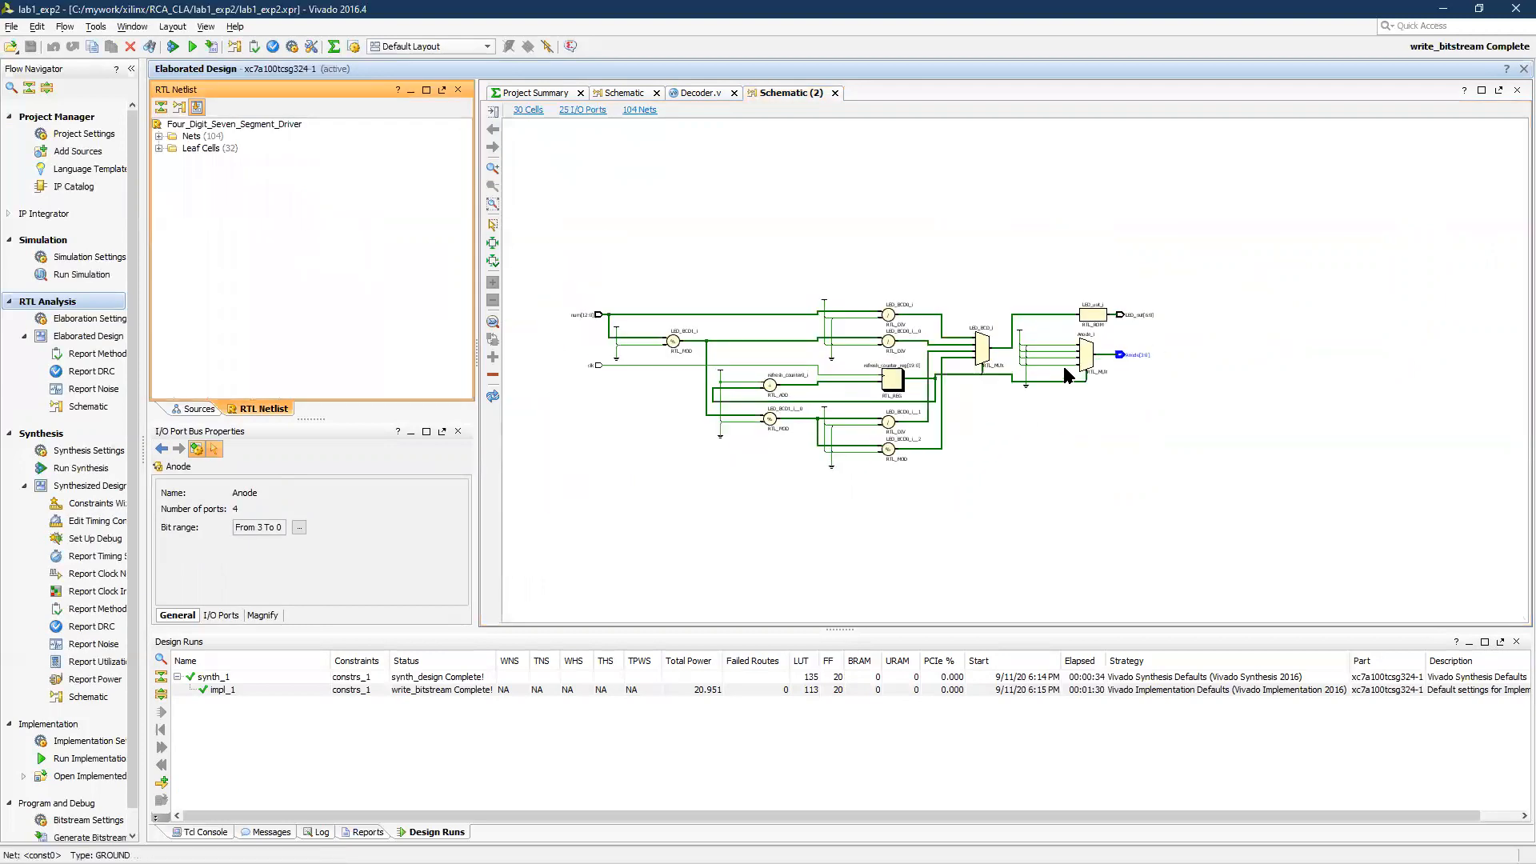
Trace the LED_activating_counter net from the refresh_counter_reg[19:0] register to the multiplexers and the adder in the schematic
scroll(1072, 364, up, 1)
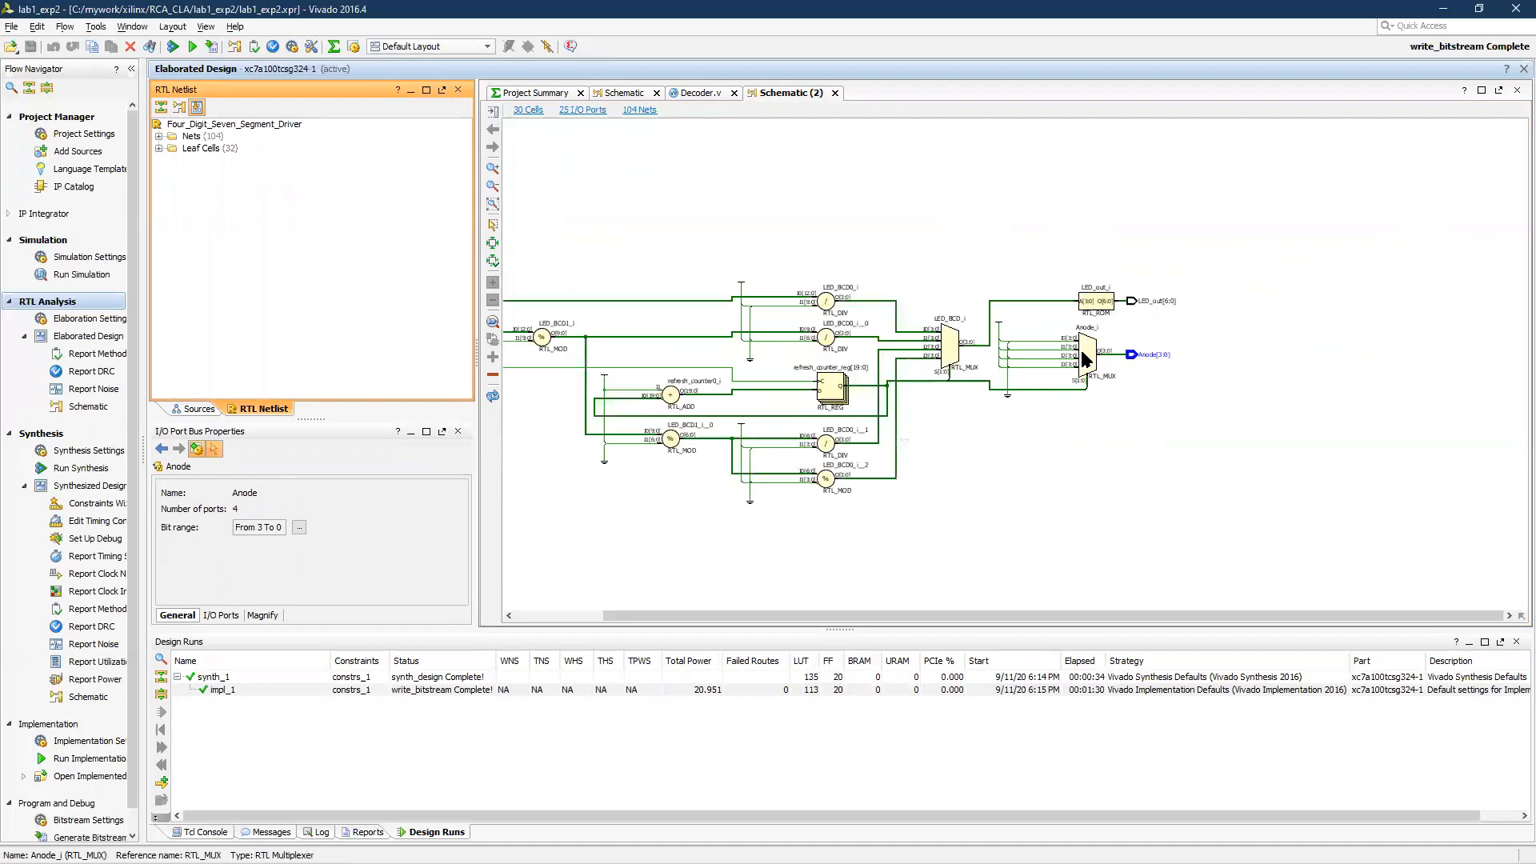
scroll(1072, 352, down, 1)
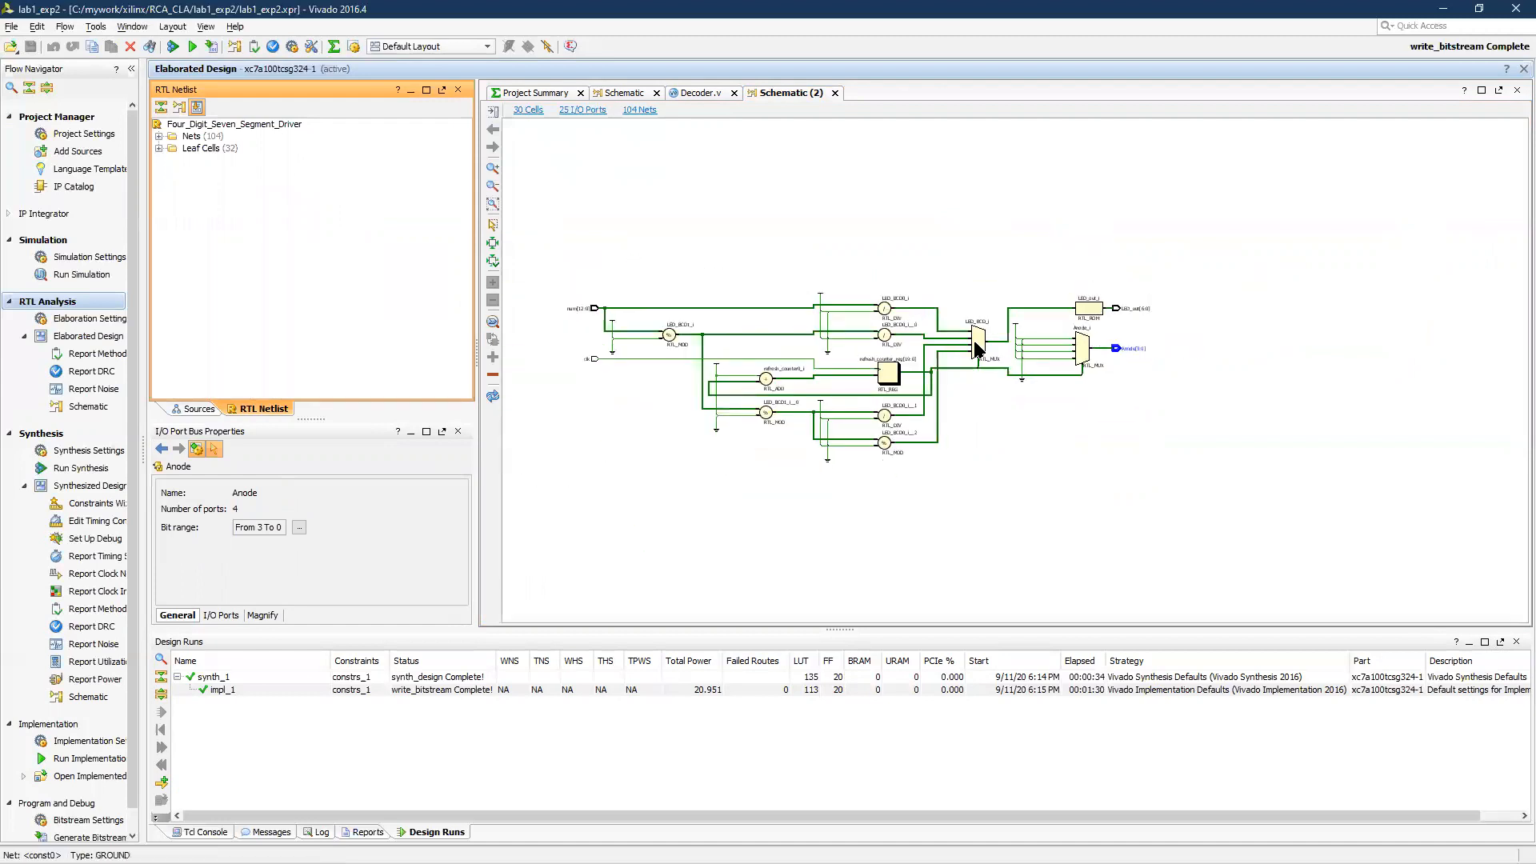
scroll(883, 371, up, 2)
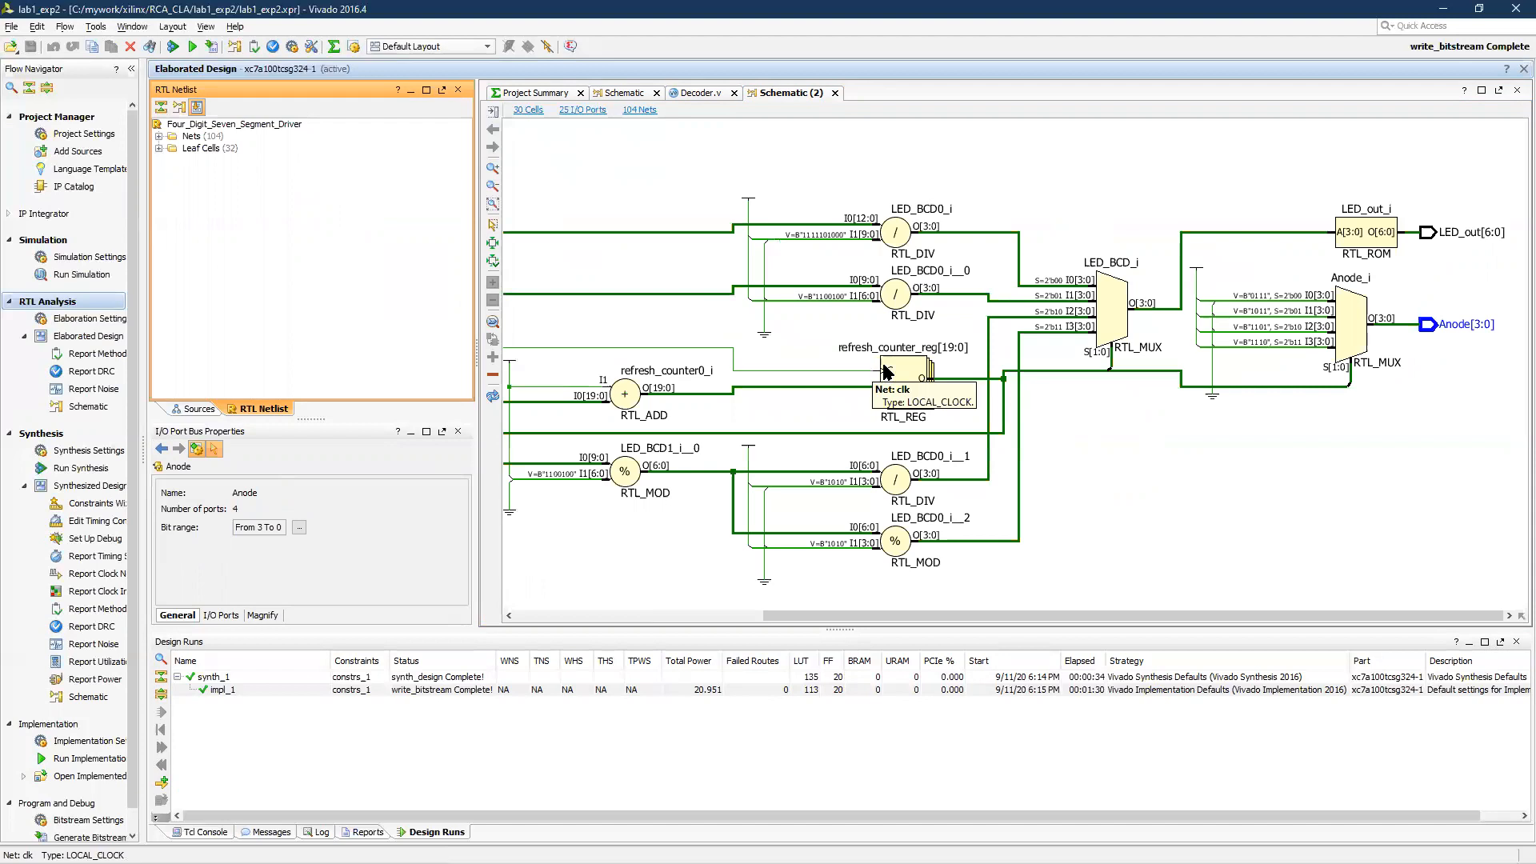
click(1133, 366)
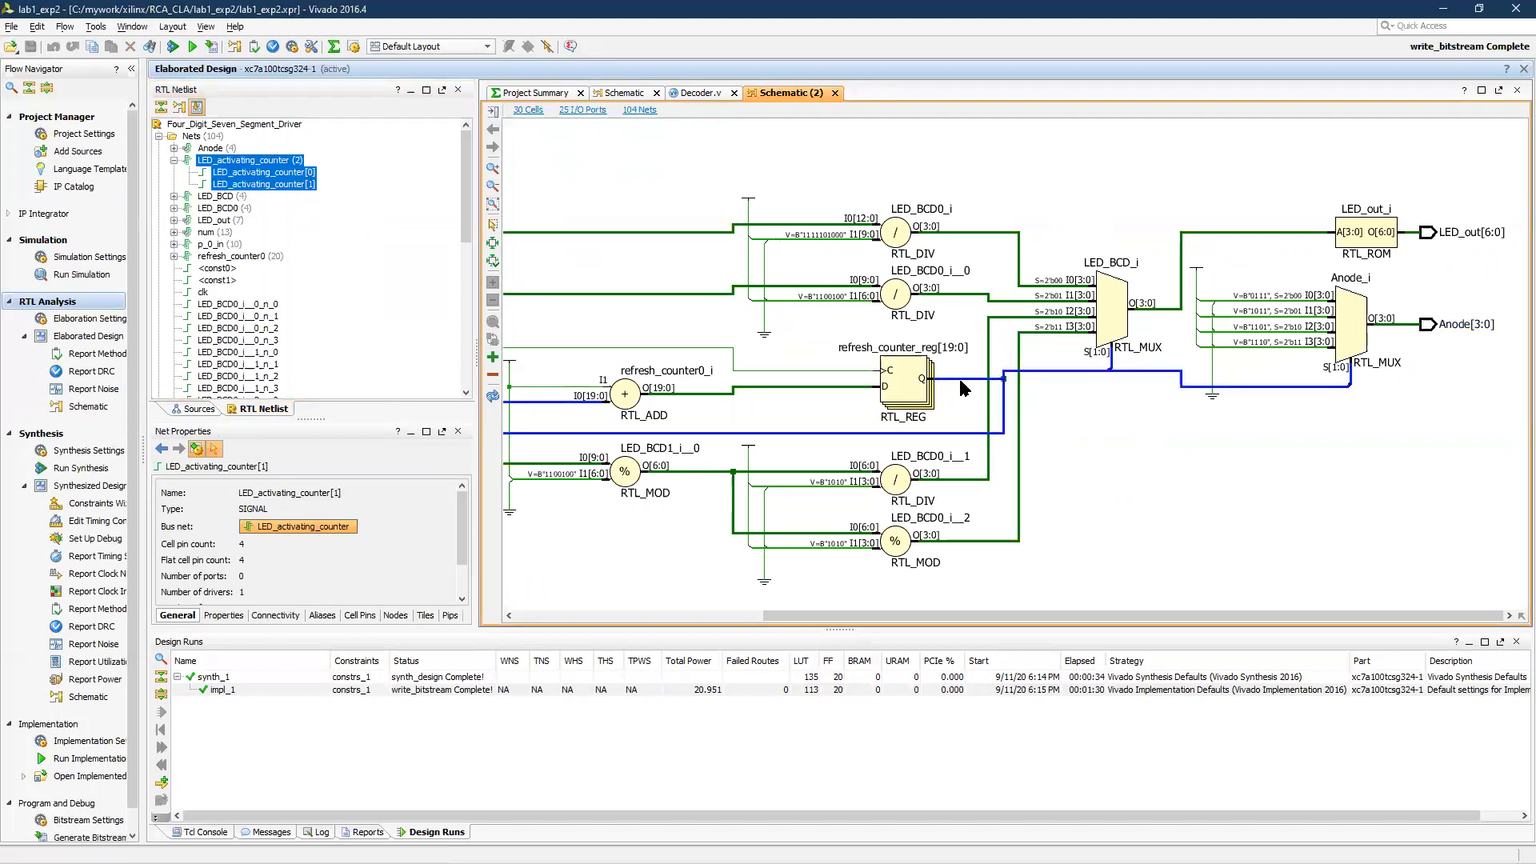
scroll(1069, 396, down, 2)
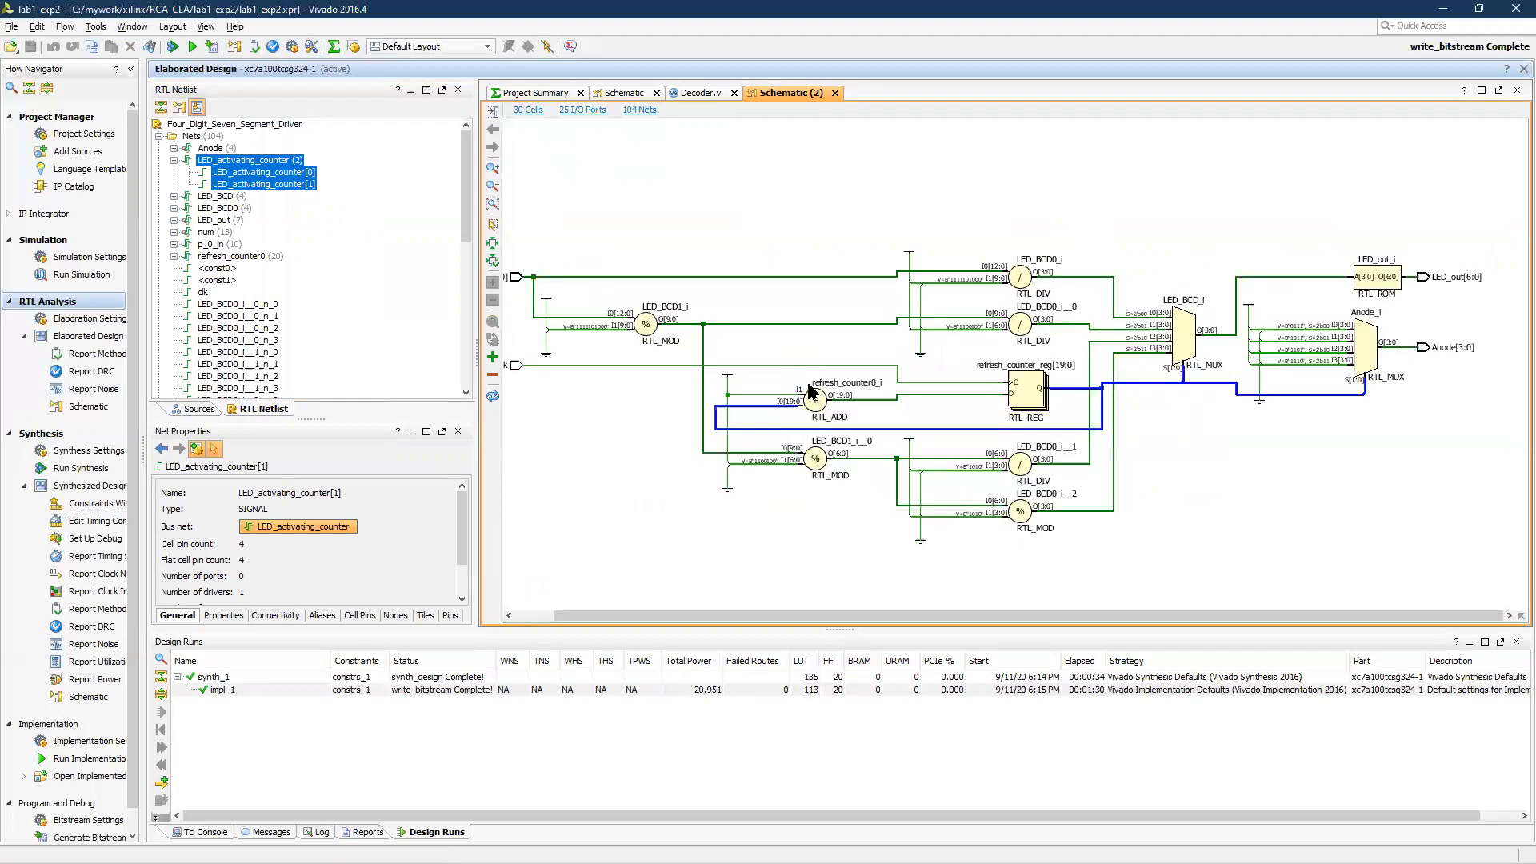
click(794, 349)
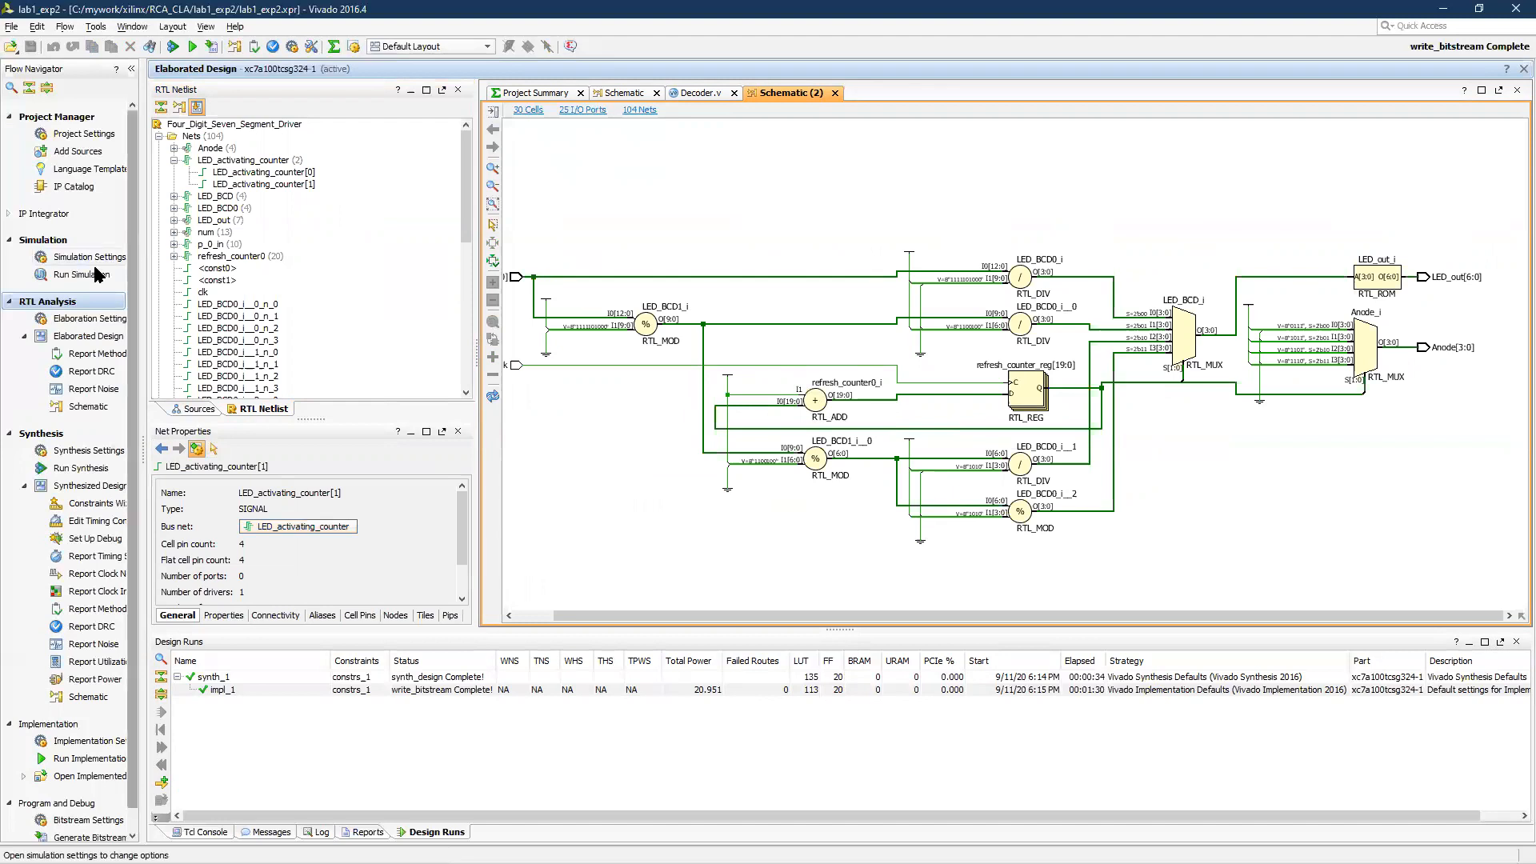
Switch the elaborated design to the I/O Planning layout and inspect the clk scalar port's properties
click(487, 47)
click(478, 79)
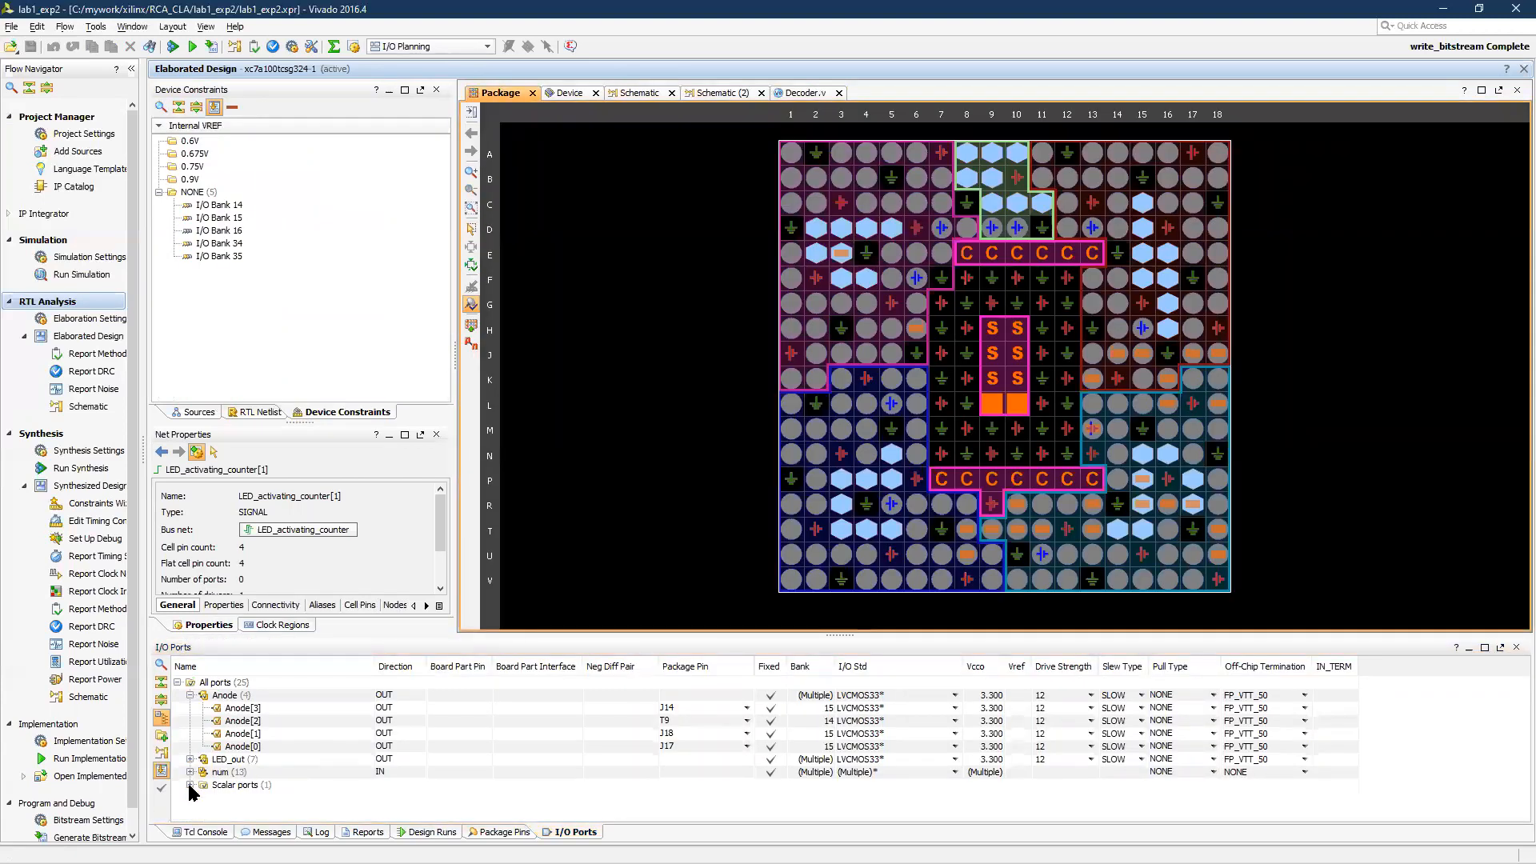
click(190, 785)
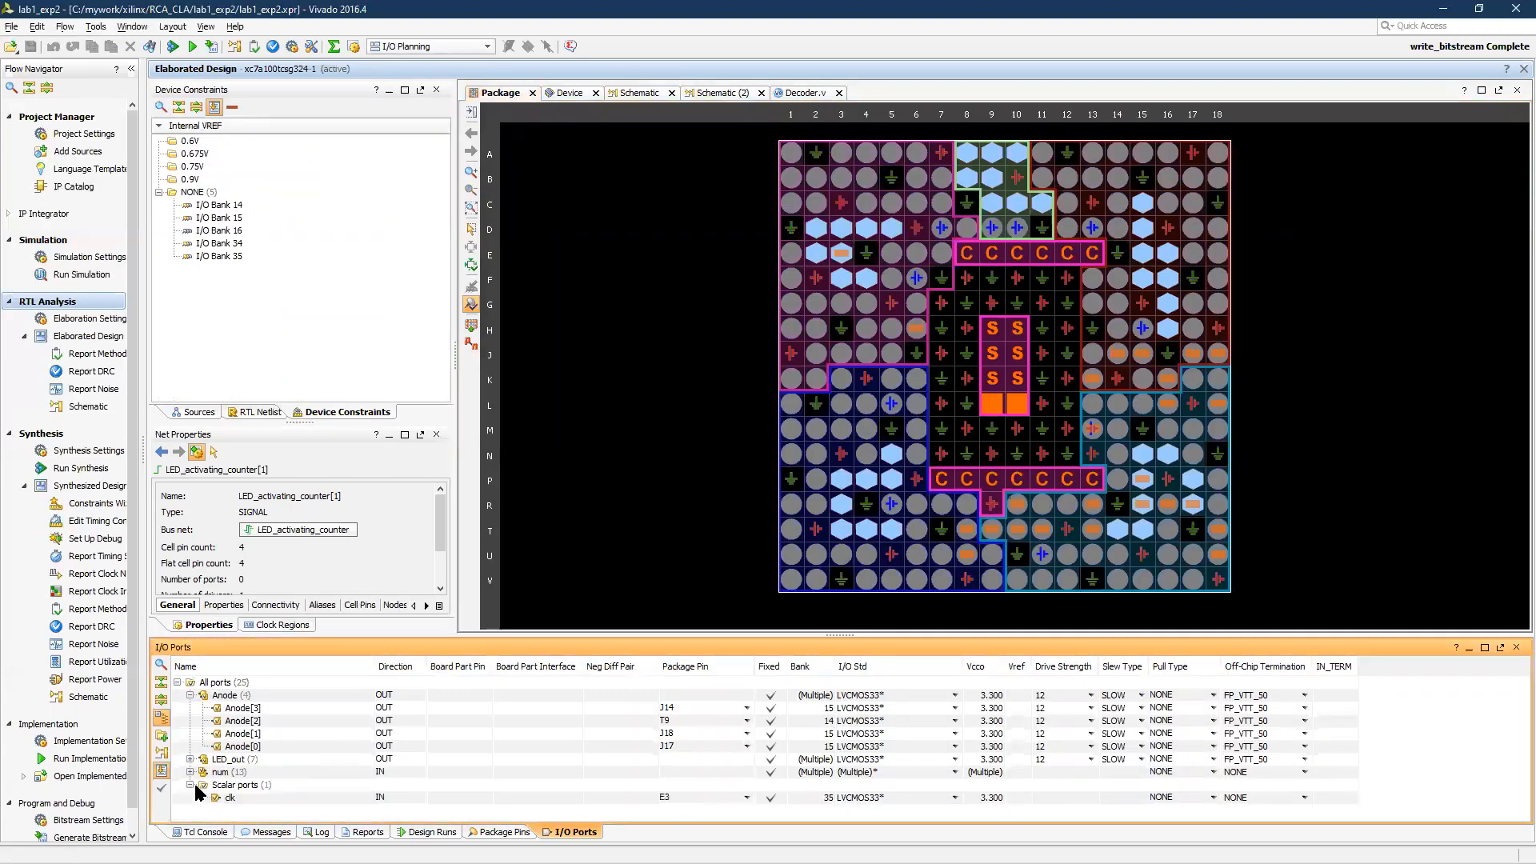
click(268, 796)
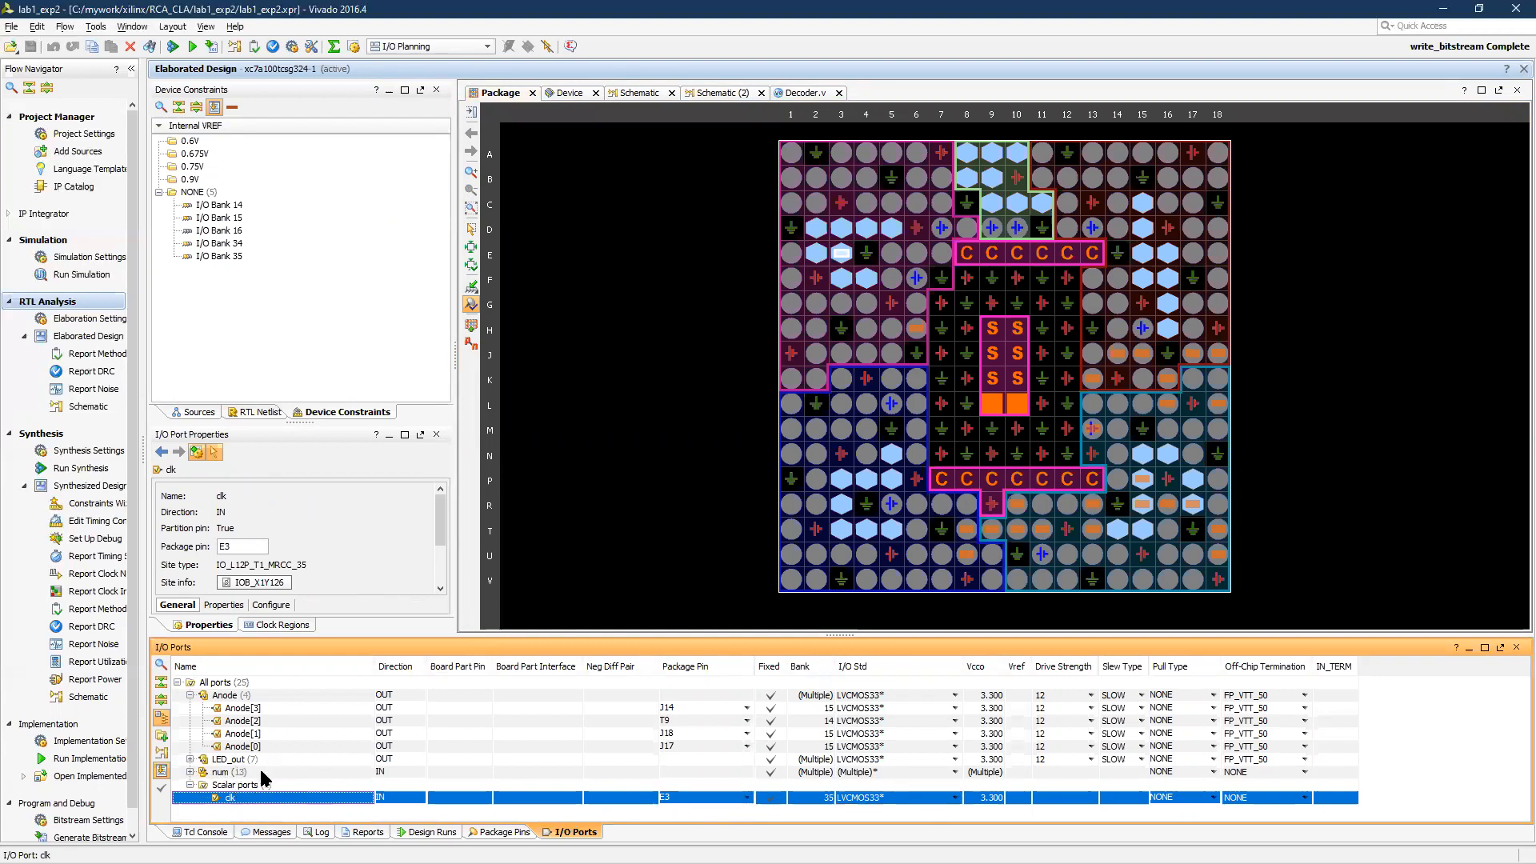
Expand the num port bus and review the package pins and I/O standards of its bits
click(232, 773)
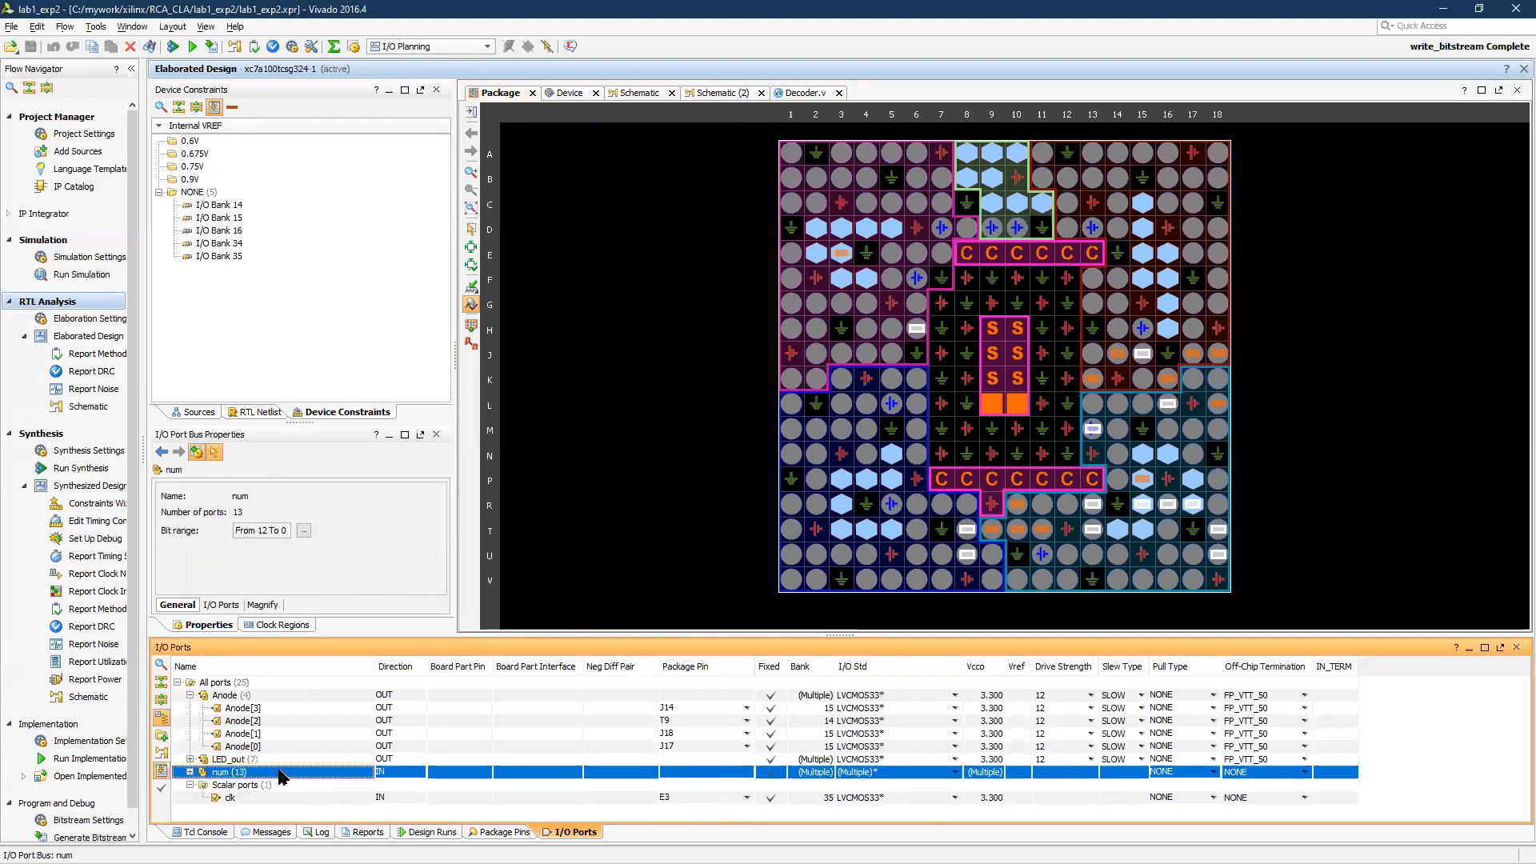
click(190, 772)
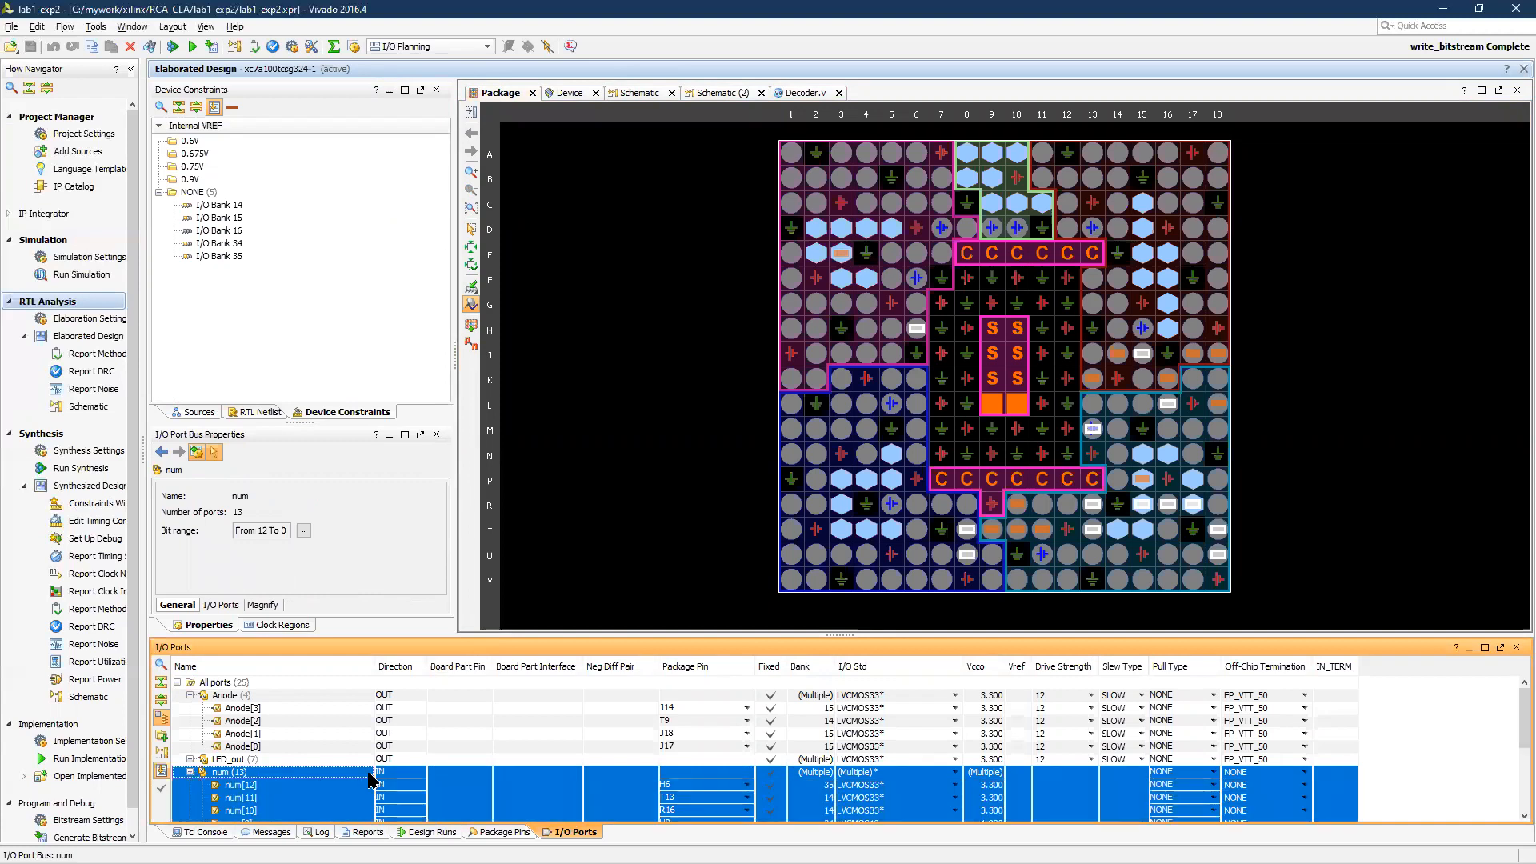
scroll(484, 766, down, 1)
scroll(532, 761, up, 1)
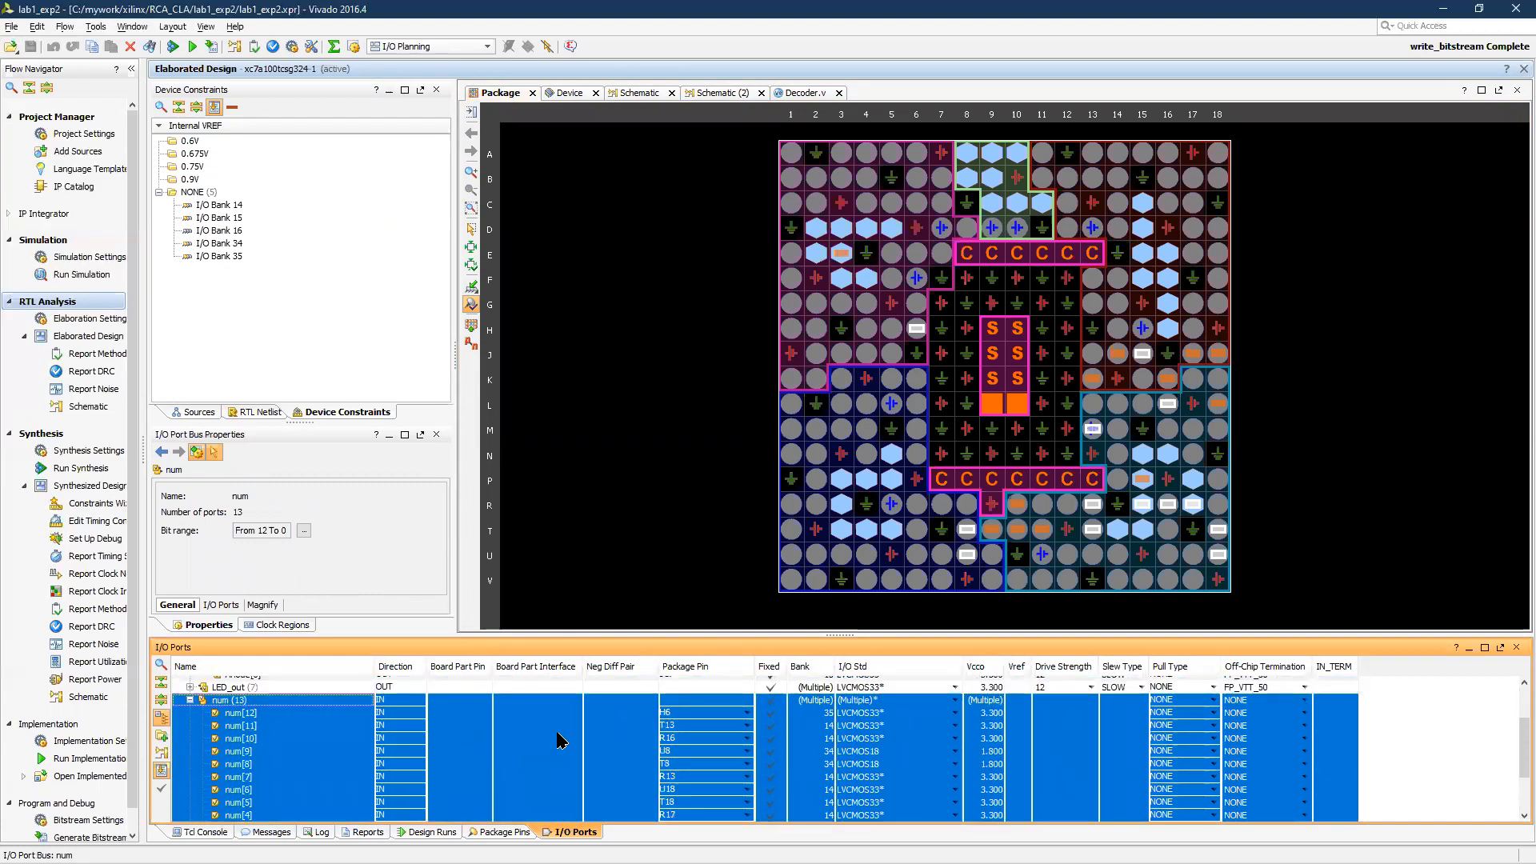
scroll(560, 740, up, 3)
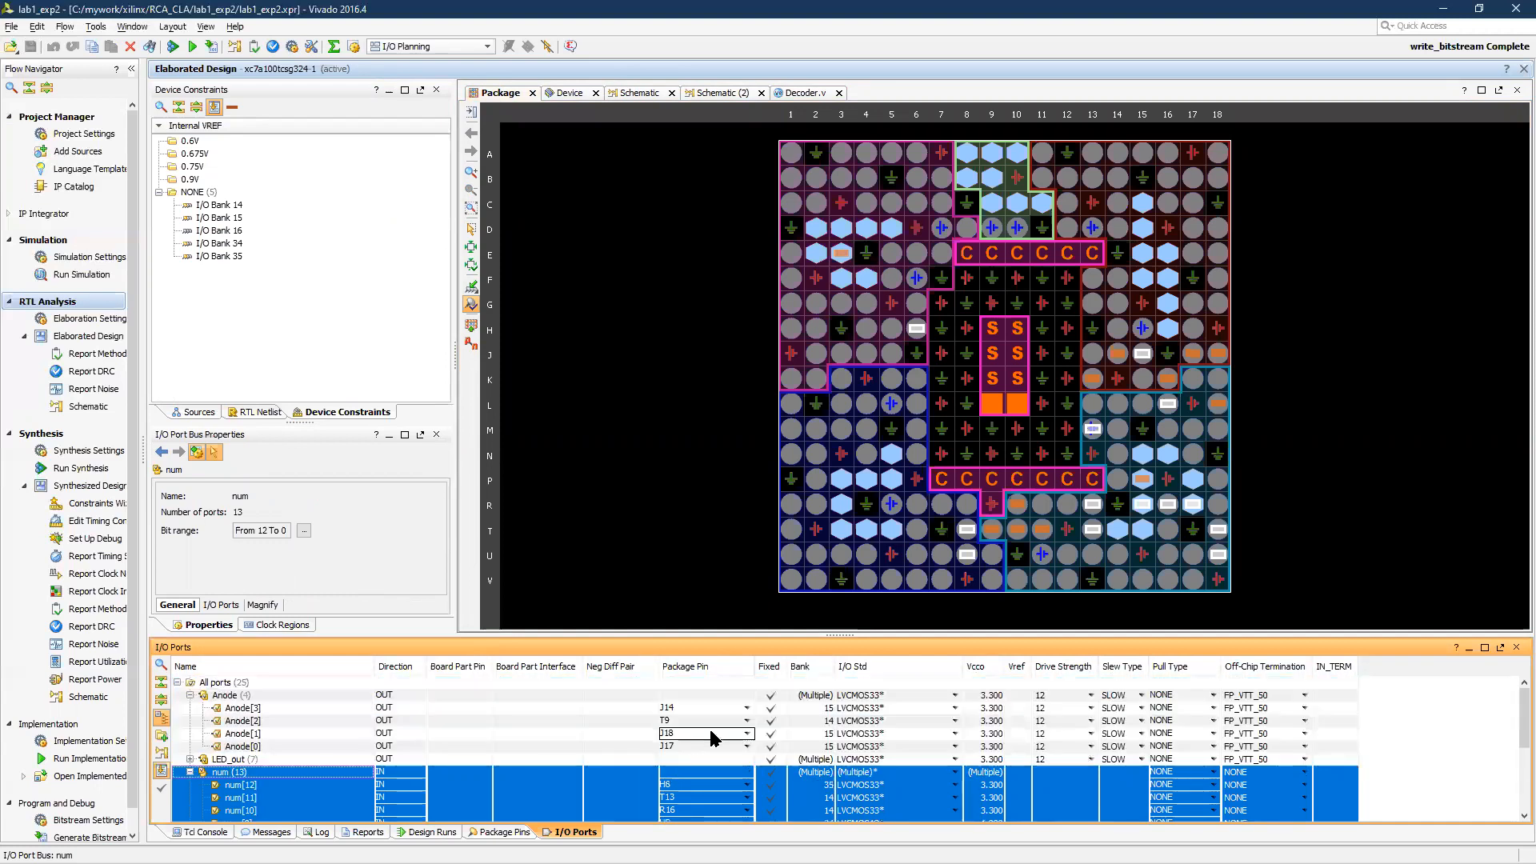
Assign Anode[3] to package pin A1 and save the constraints by updating the existing cost.xdc file
click(747, 708)
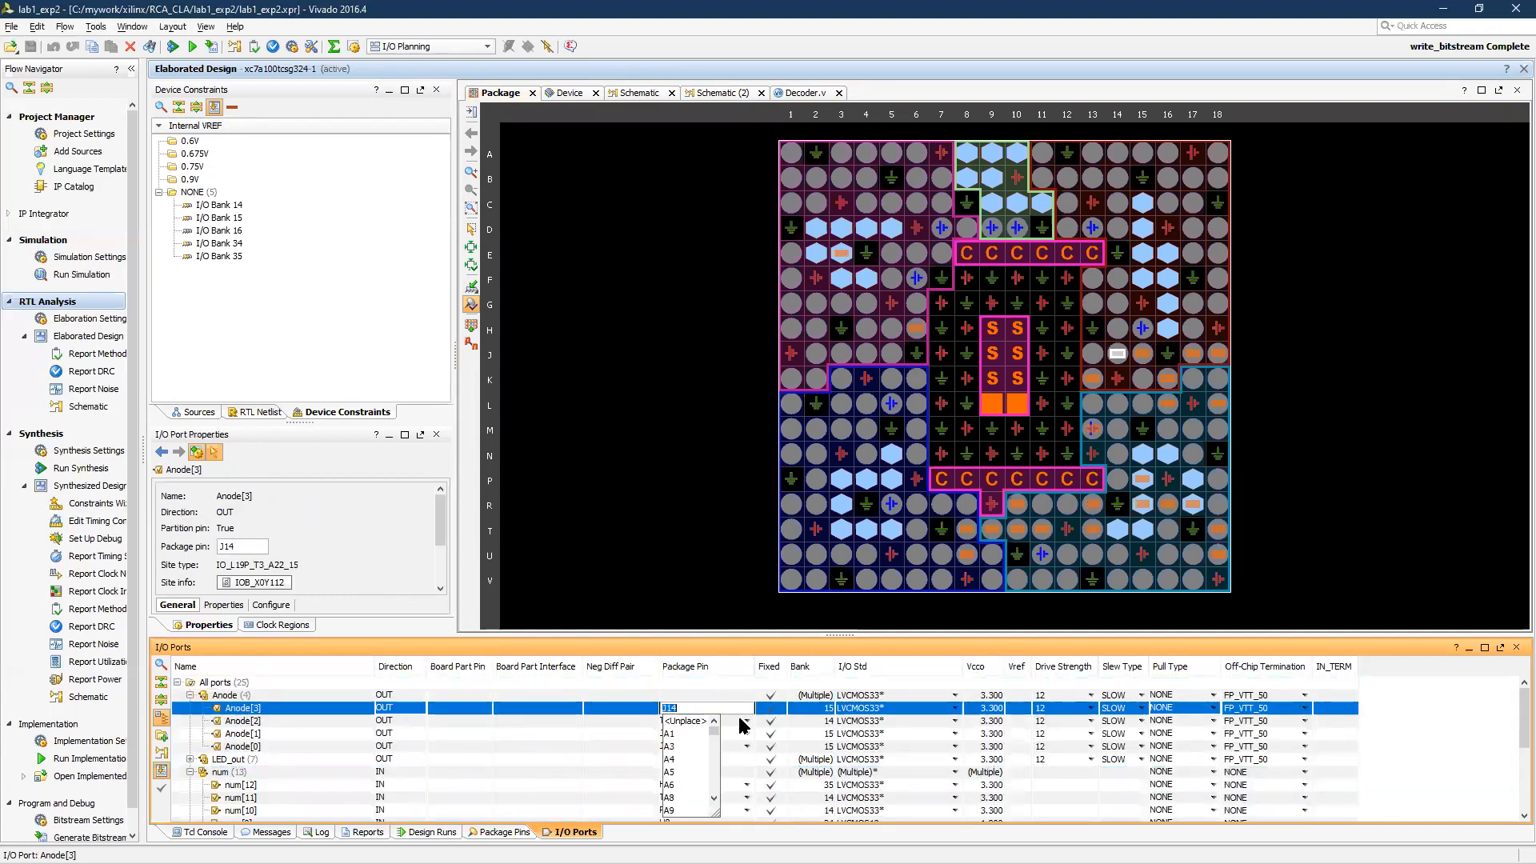
click(672, 733)
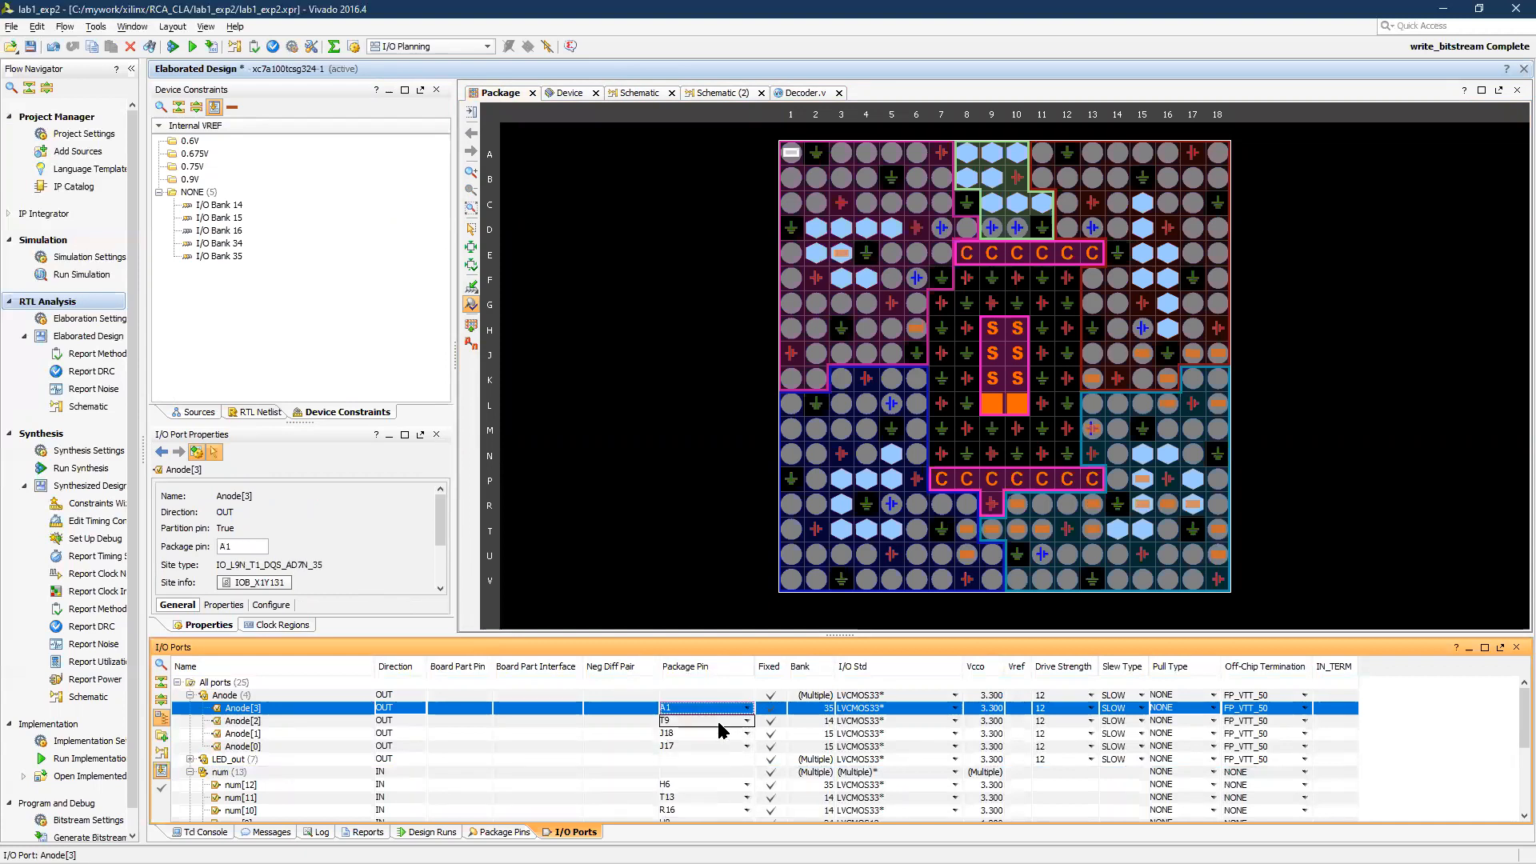
key(ctrl+s)
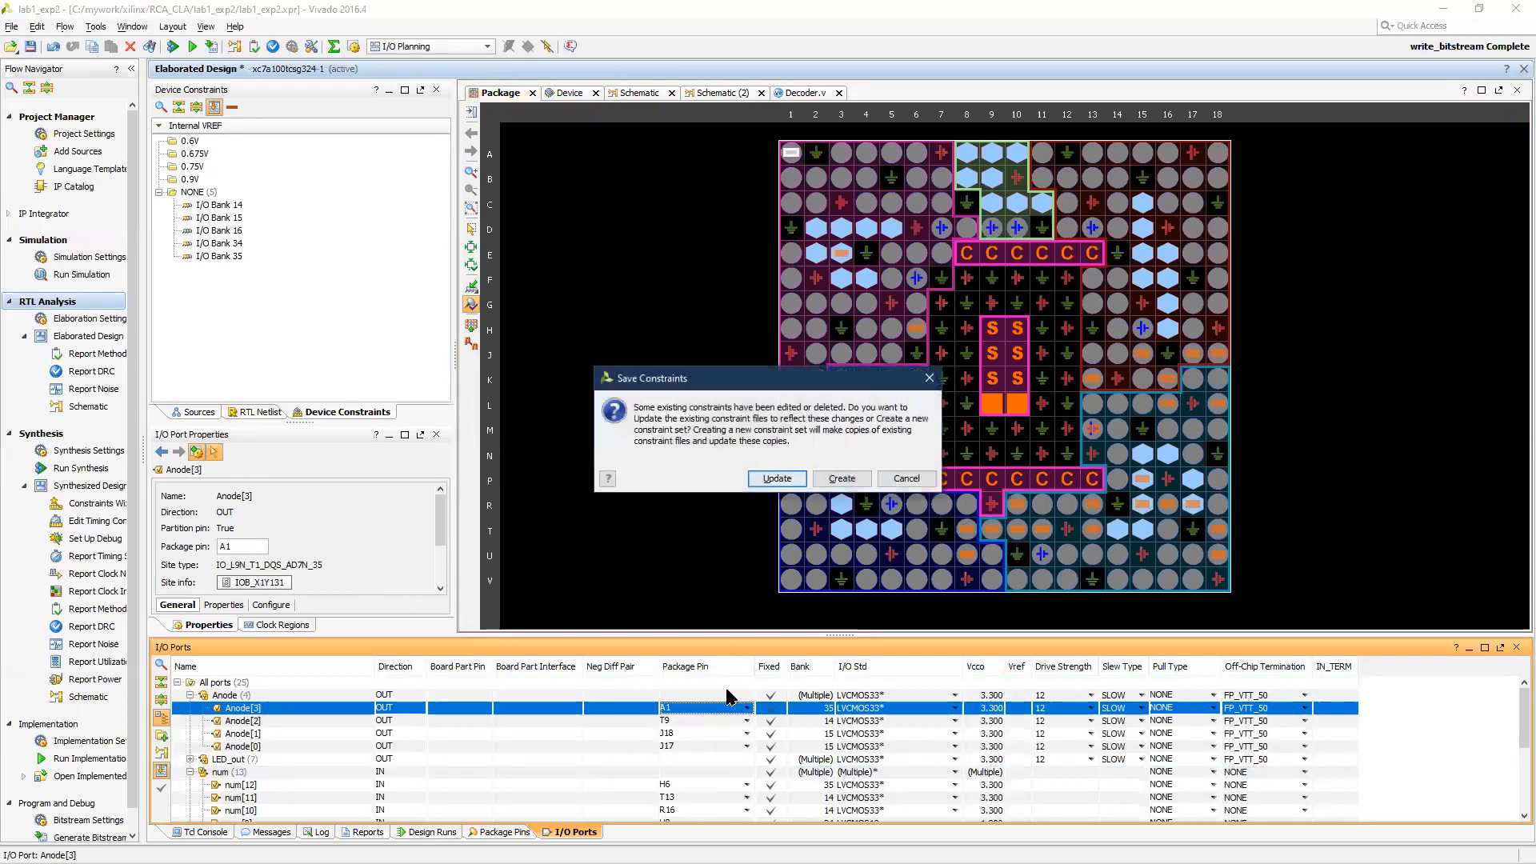
click(772, 480)
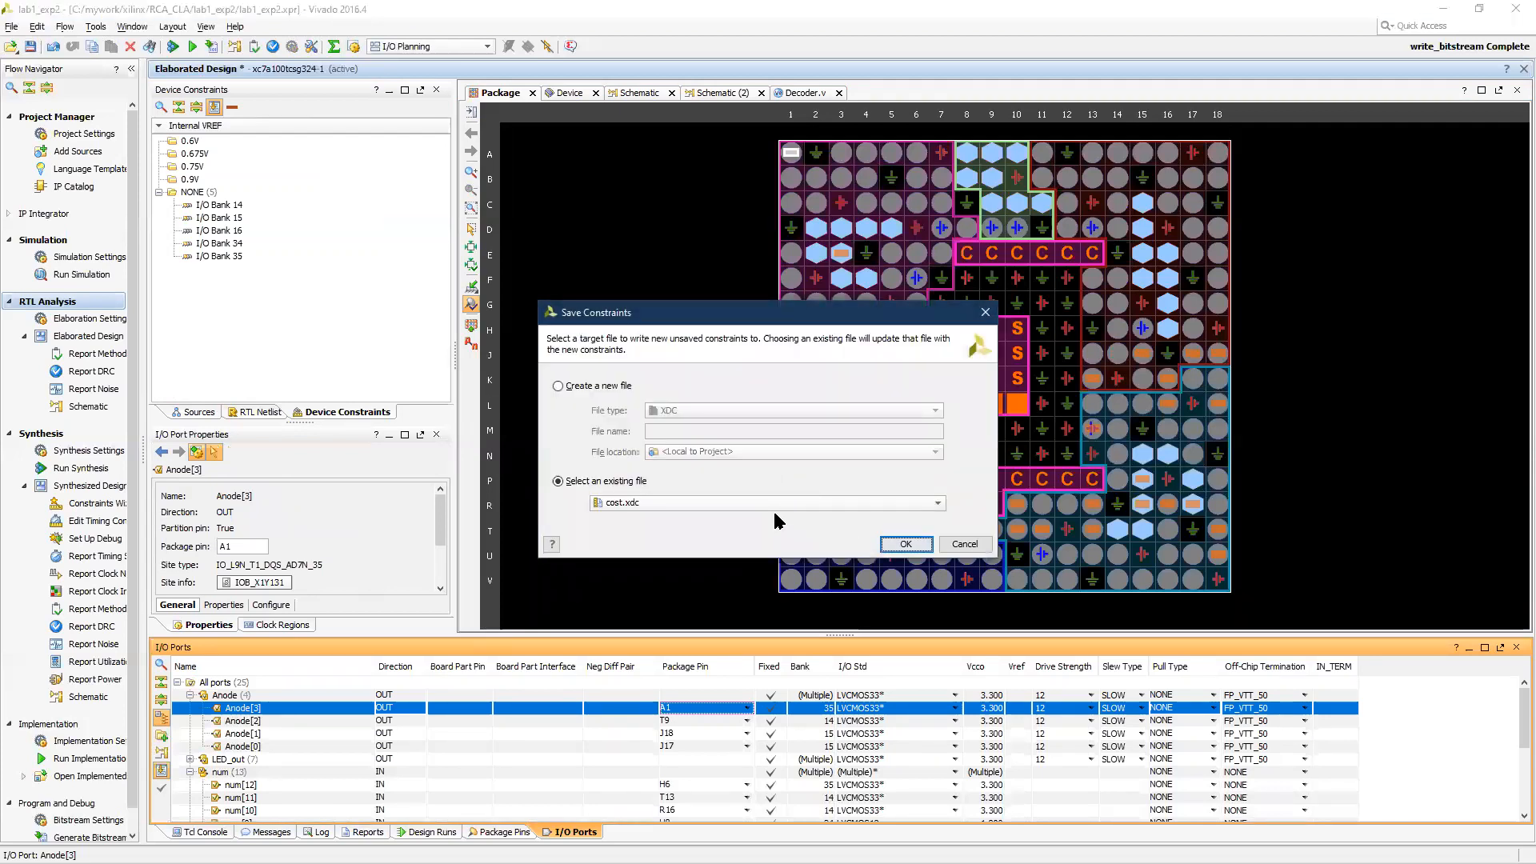
click(690, 503)
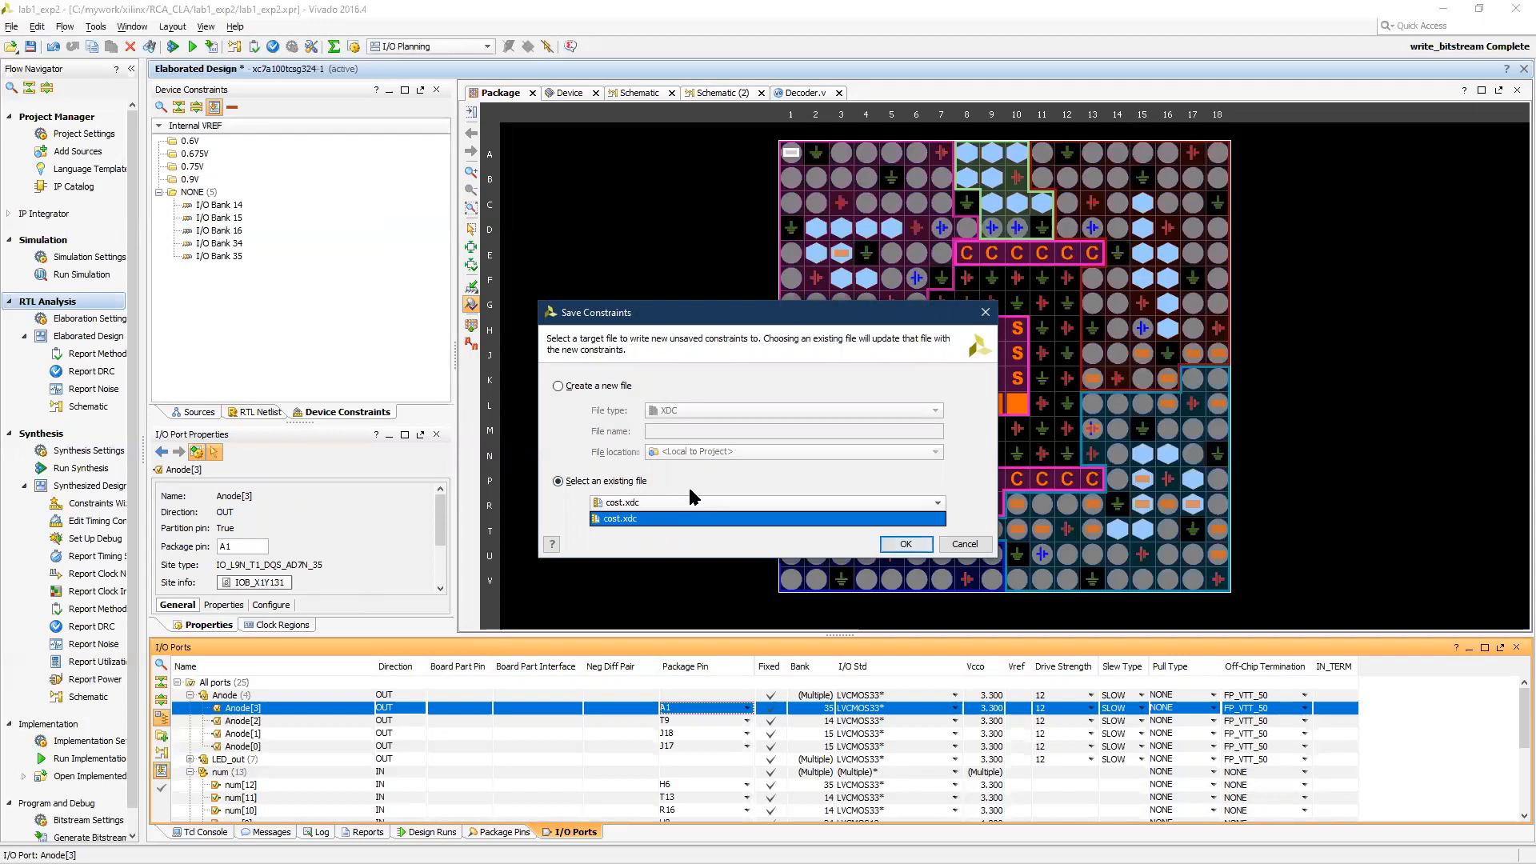
click(668, 507)
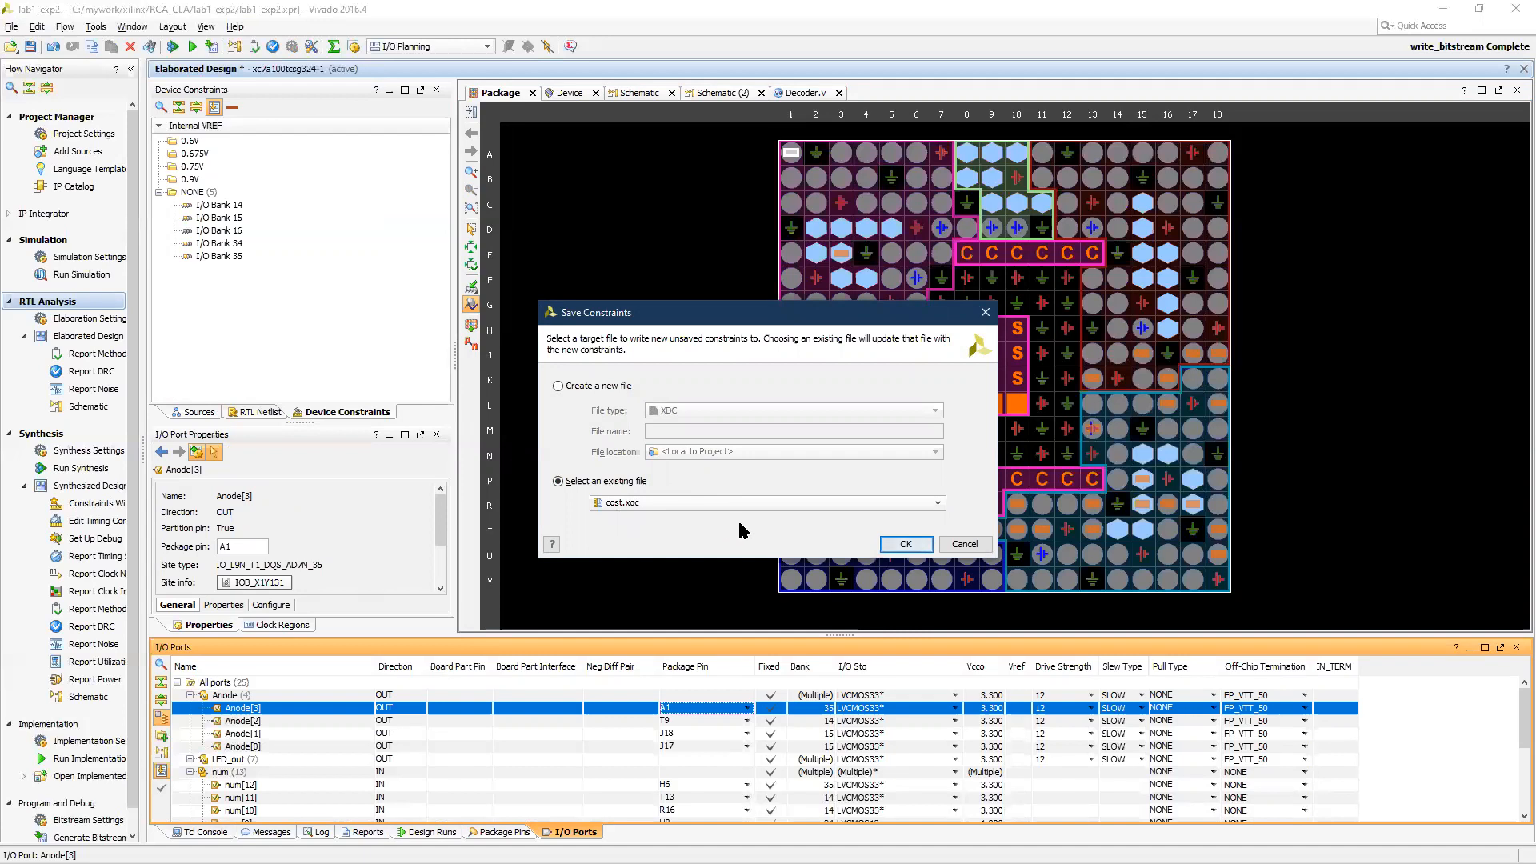
click(900, 547)
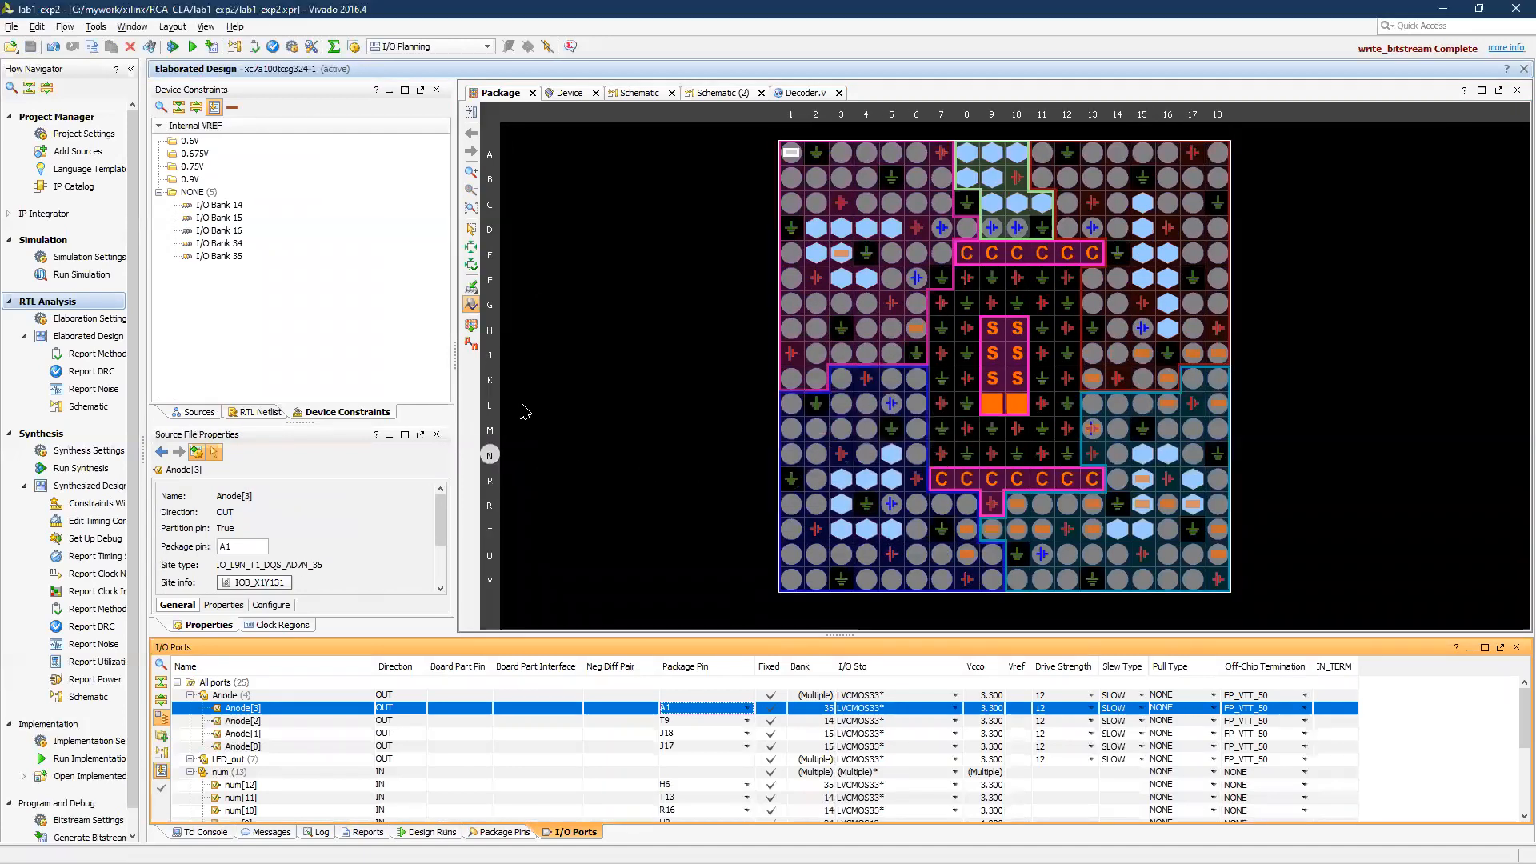
Open the cost.xdc constraints file from the project sources and display it in the elaborated design view
click(56, 117)
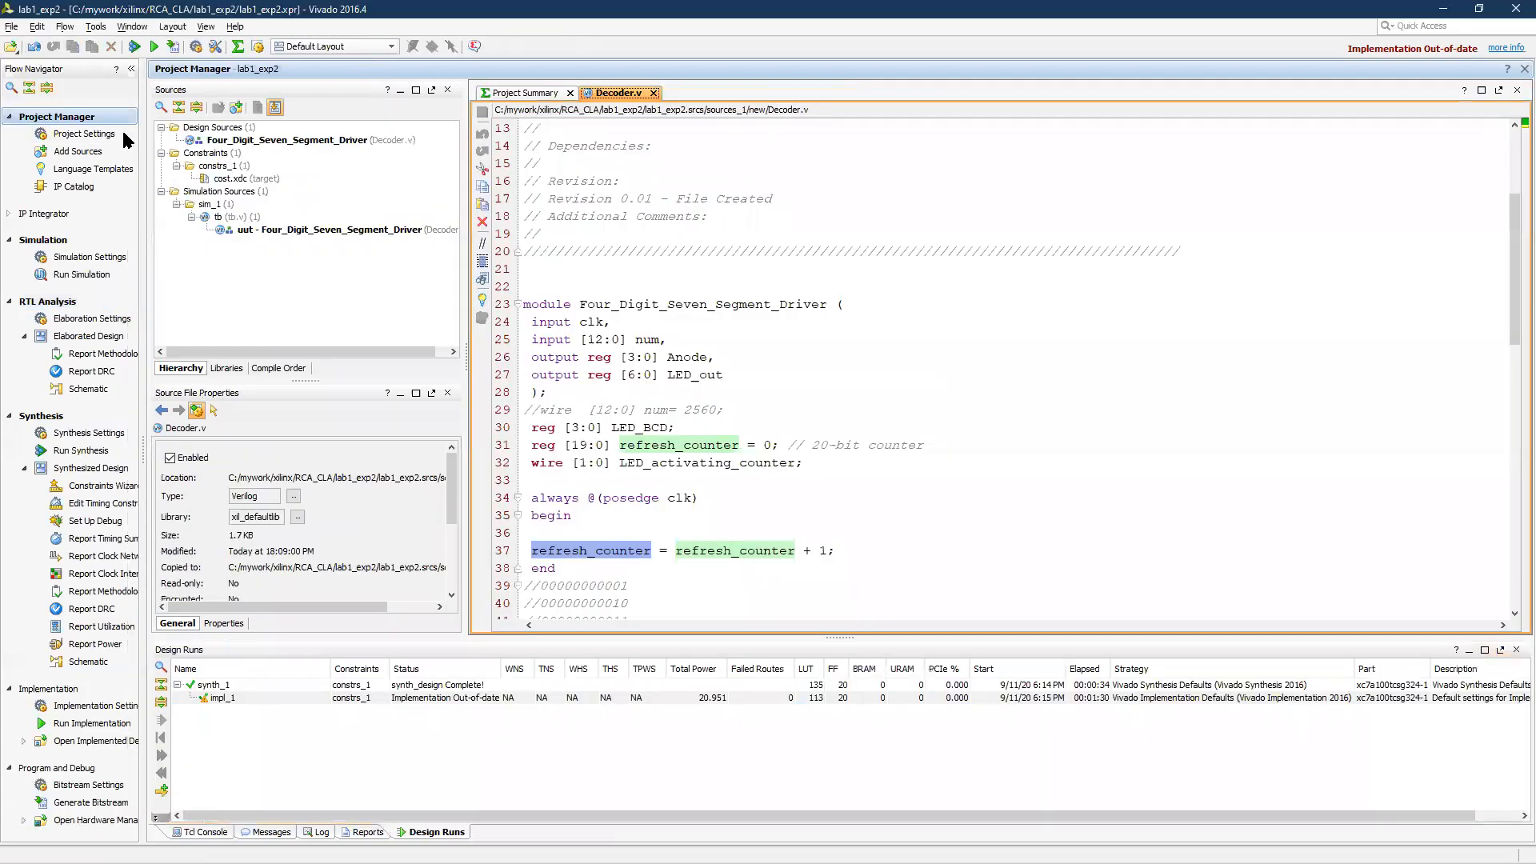
click(239, 180)
double_click(238, 180)
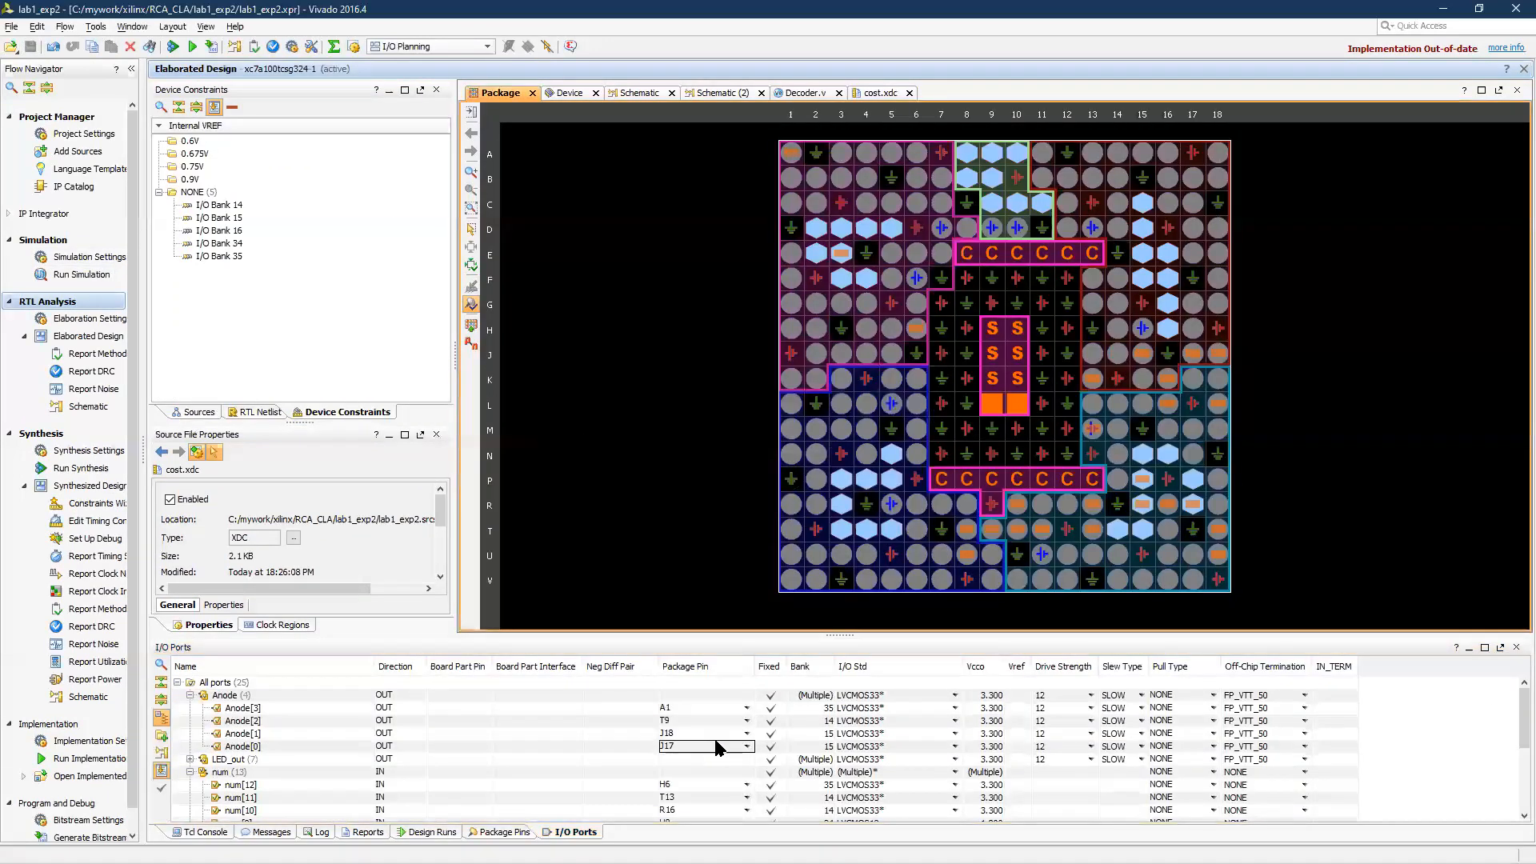
click(686, 709)
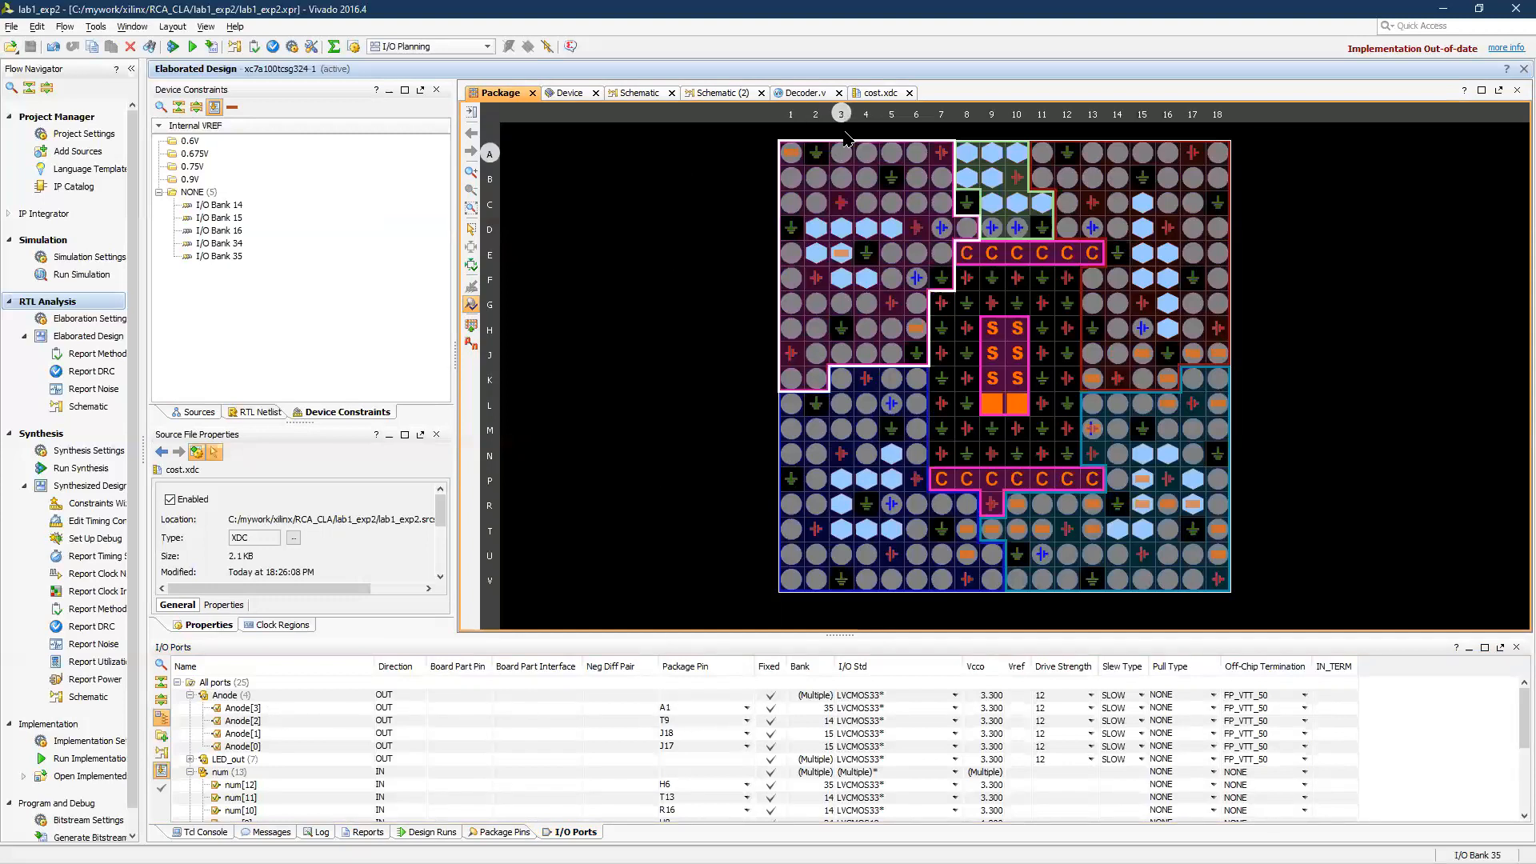
click(884, 93)
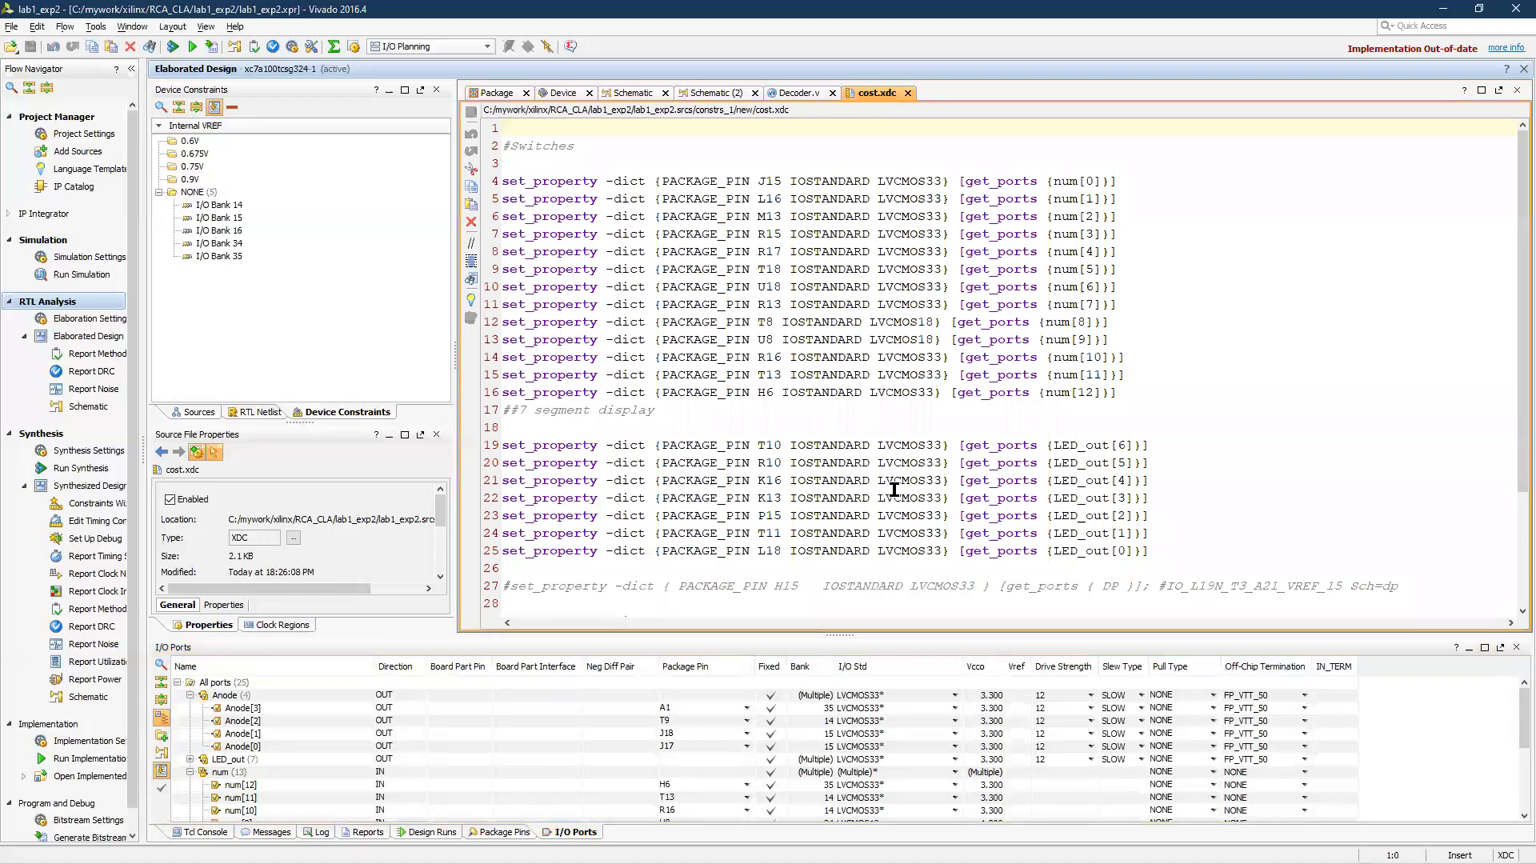
Set the Anode[3] package pin to j14 in cost.xdc, save the file and reload the elaborated design
click(725, 534)
scroll(748, 512, down, 3)
click(770, 517)
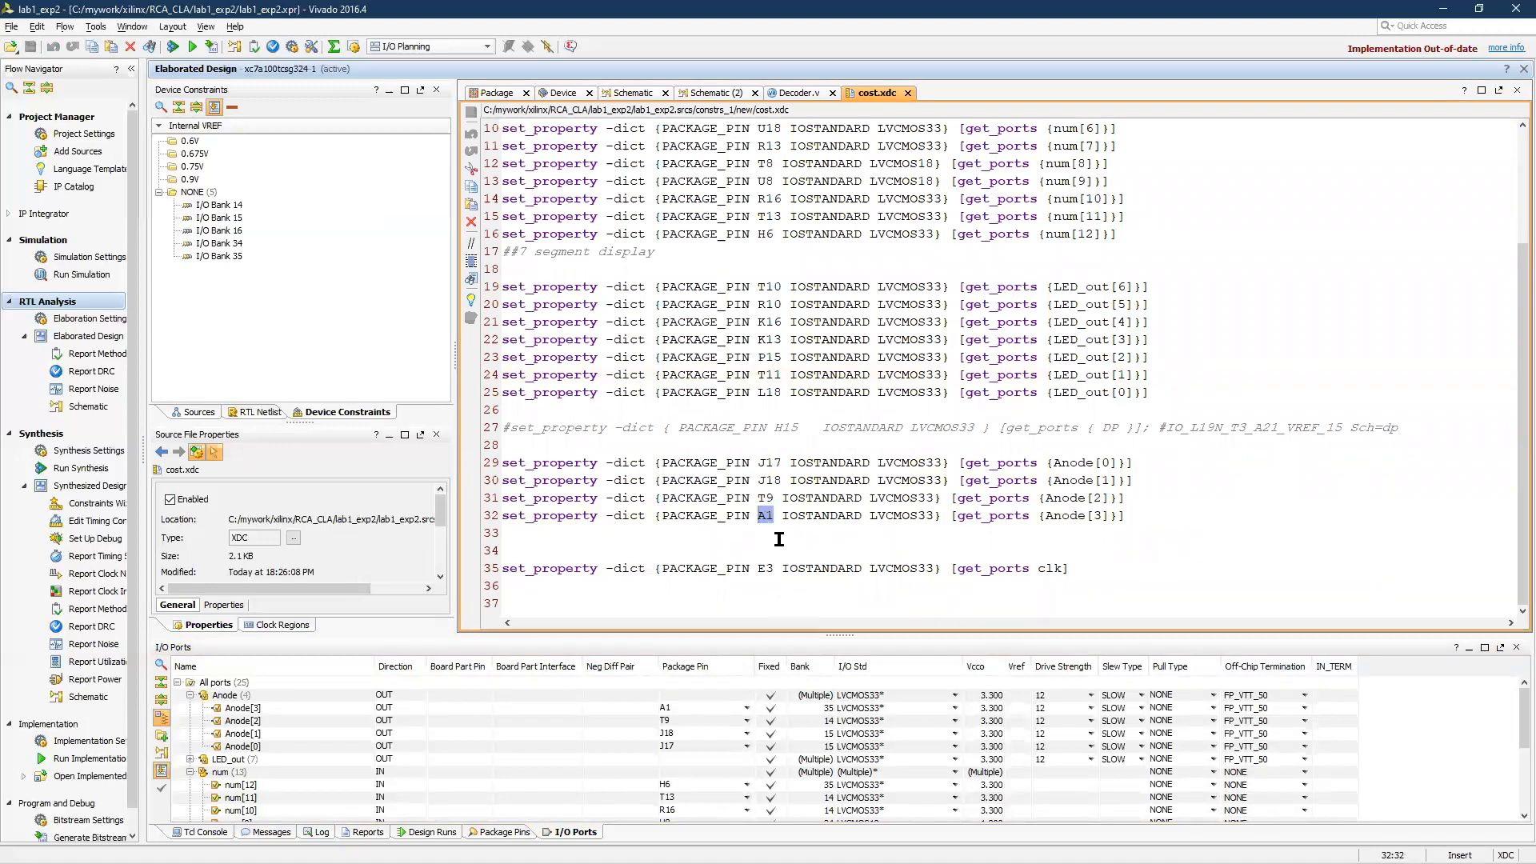
text(j14)
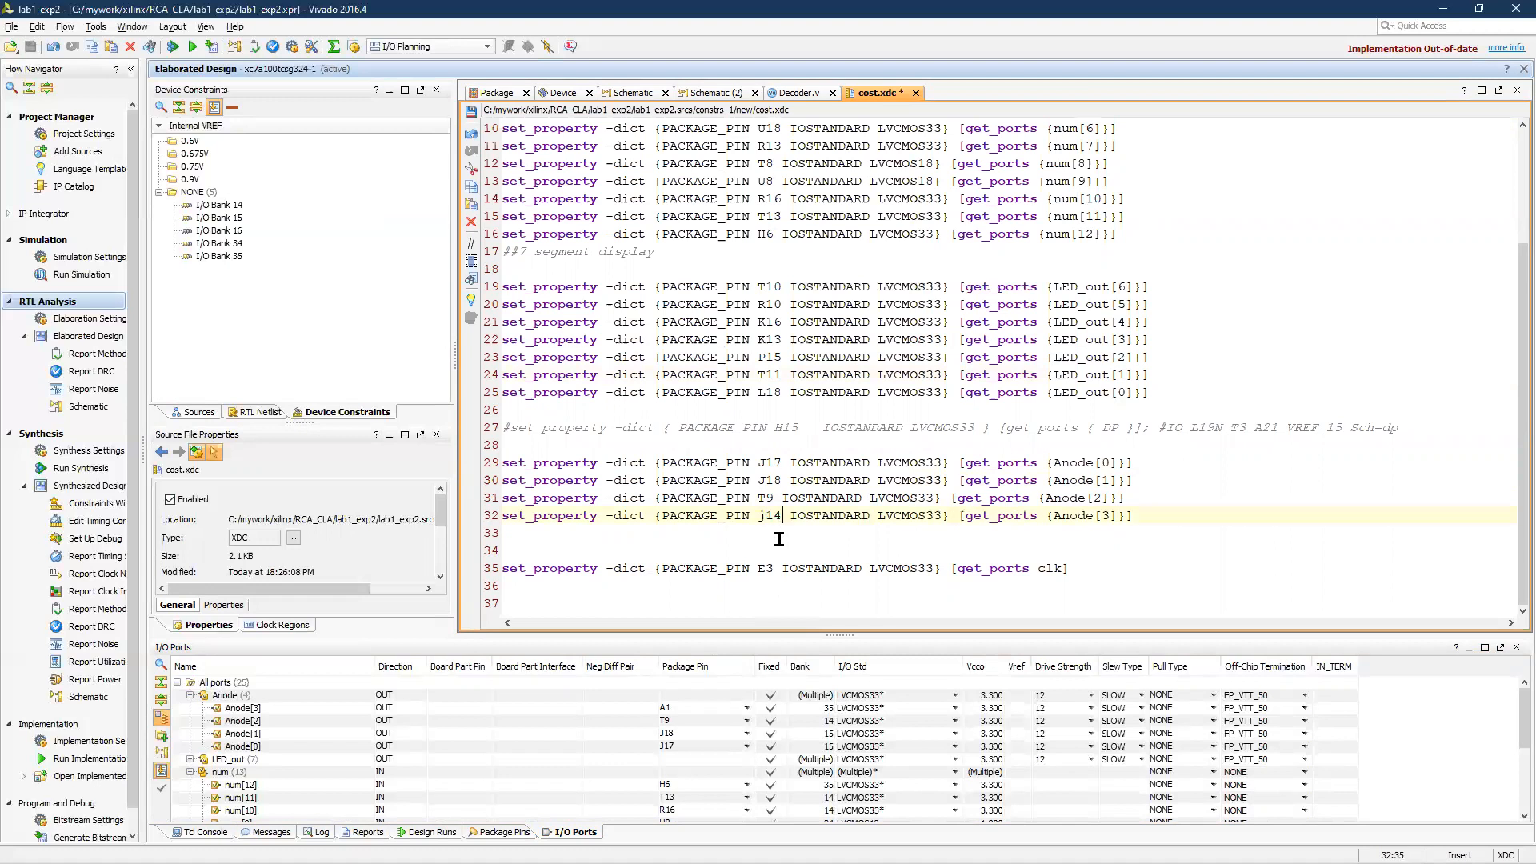
key(ctrl+s)
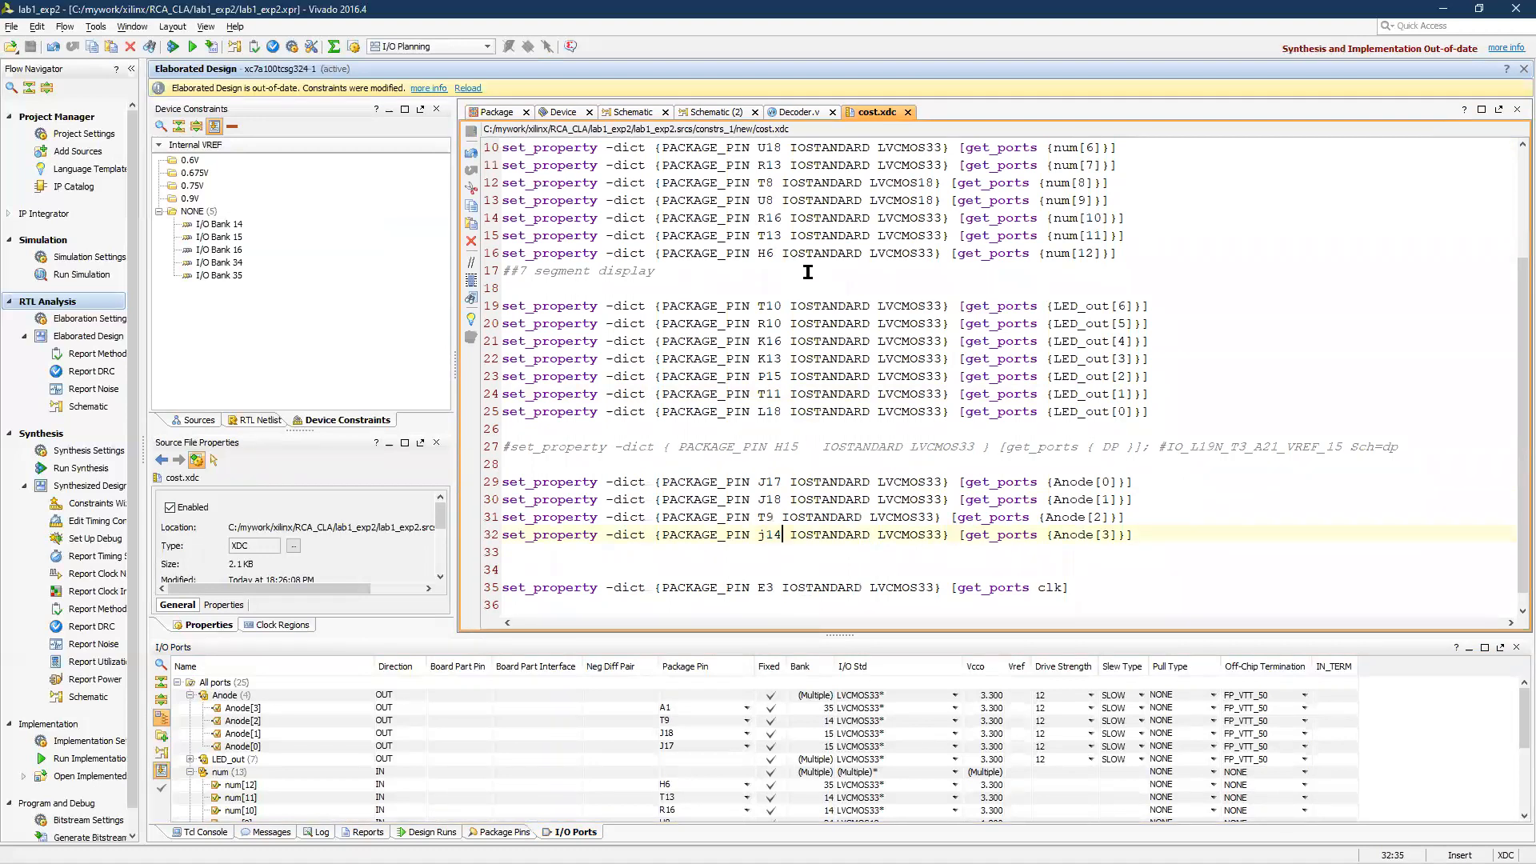
click(470, 88)
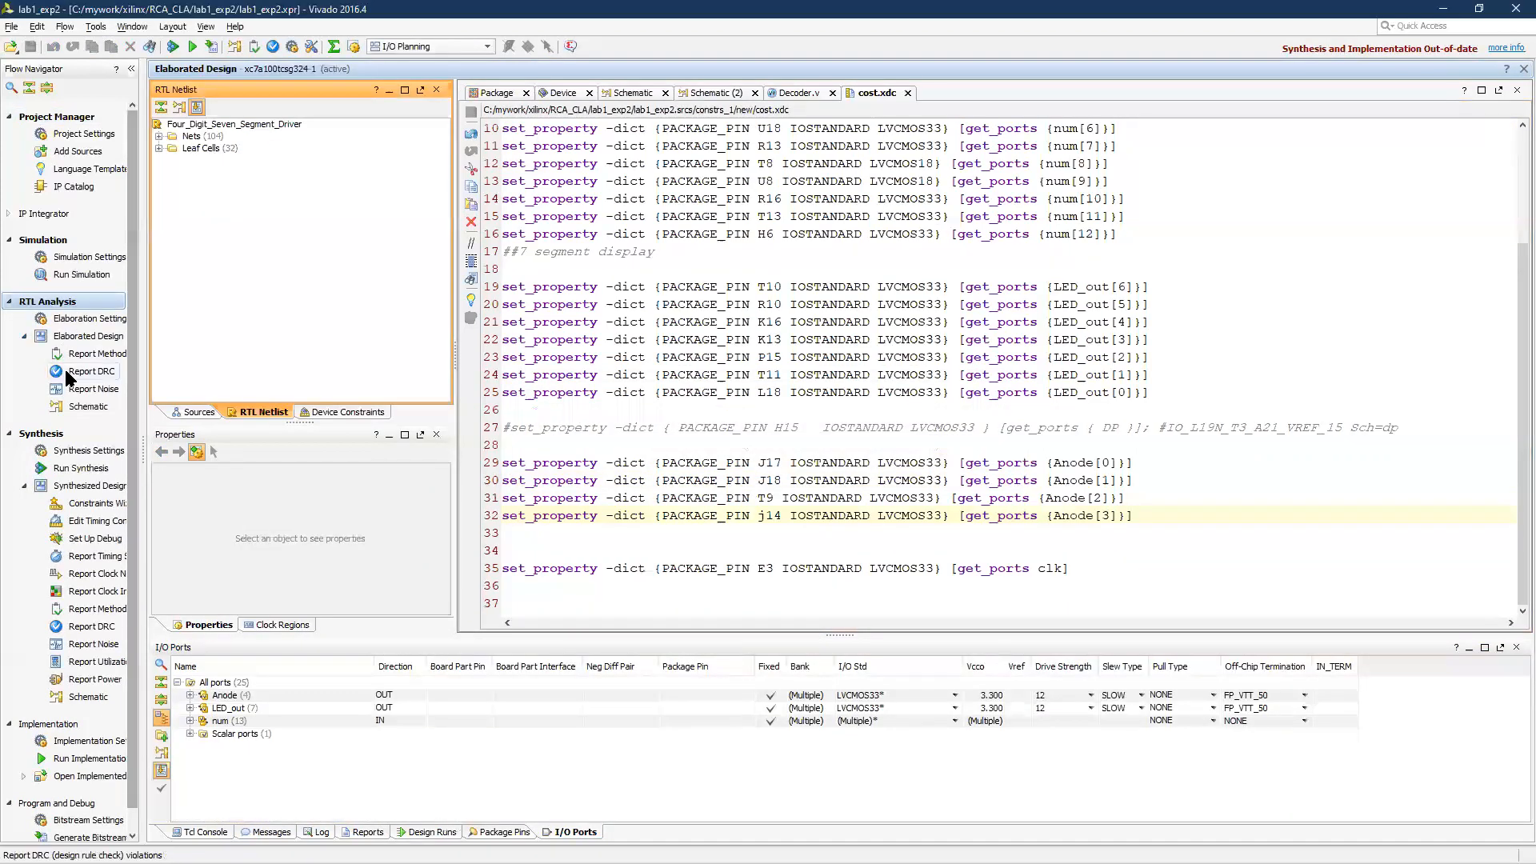
Generate a new RTL schematic of the elaborated design and expand the Anode bus to check its package pins
click(84, 407)
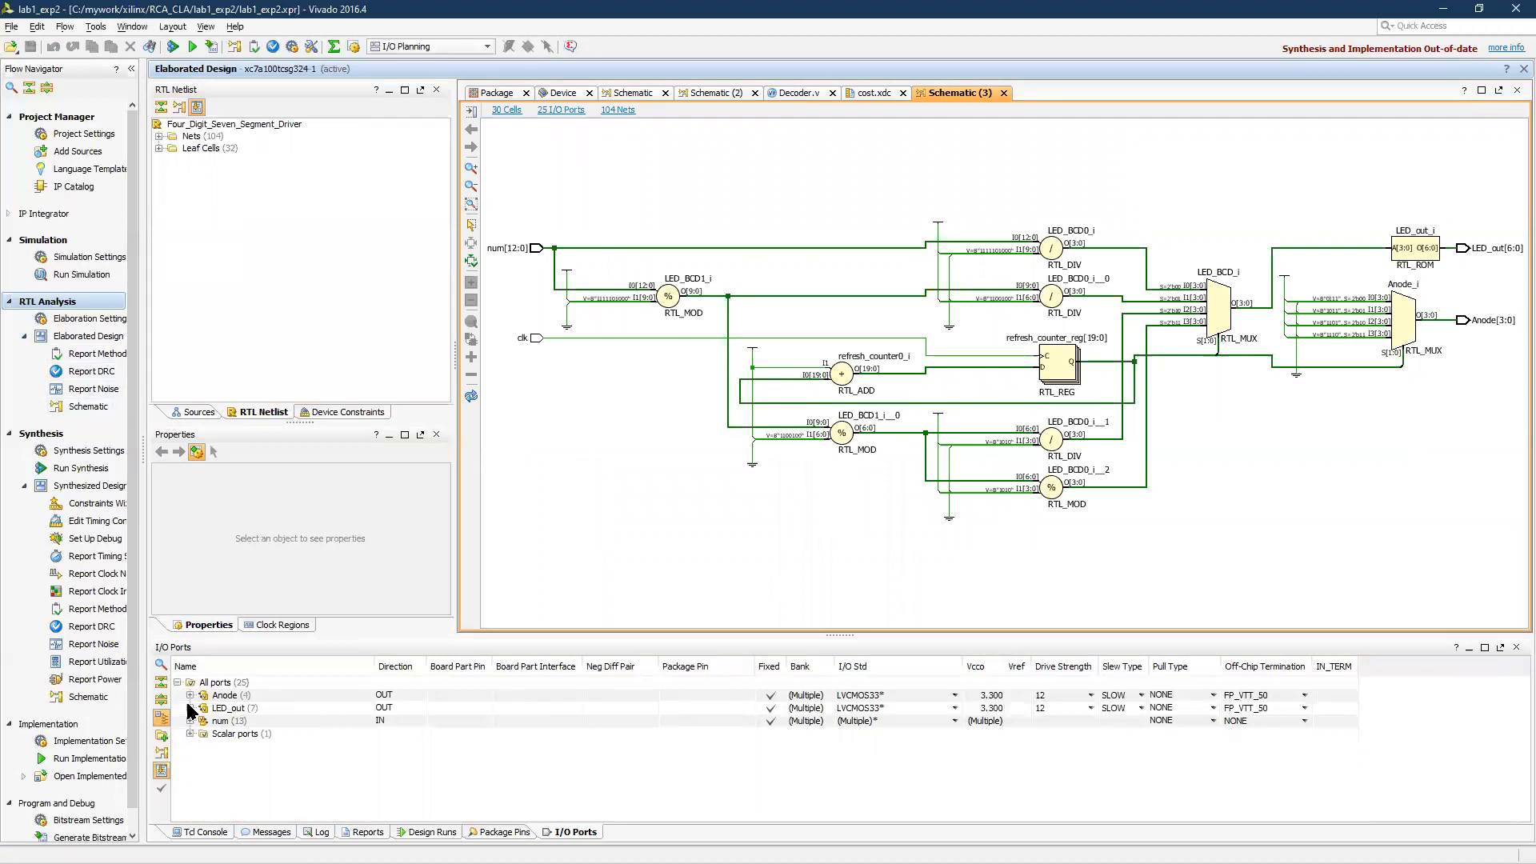
click(190, 695)
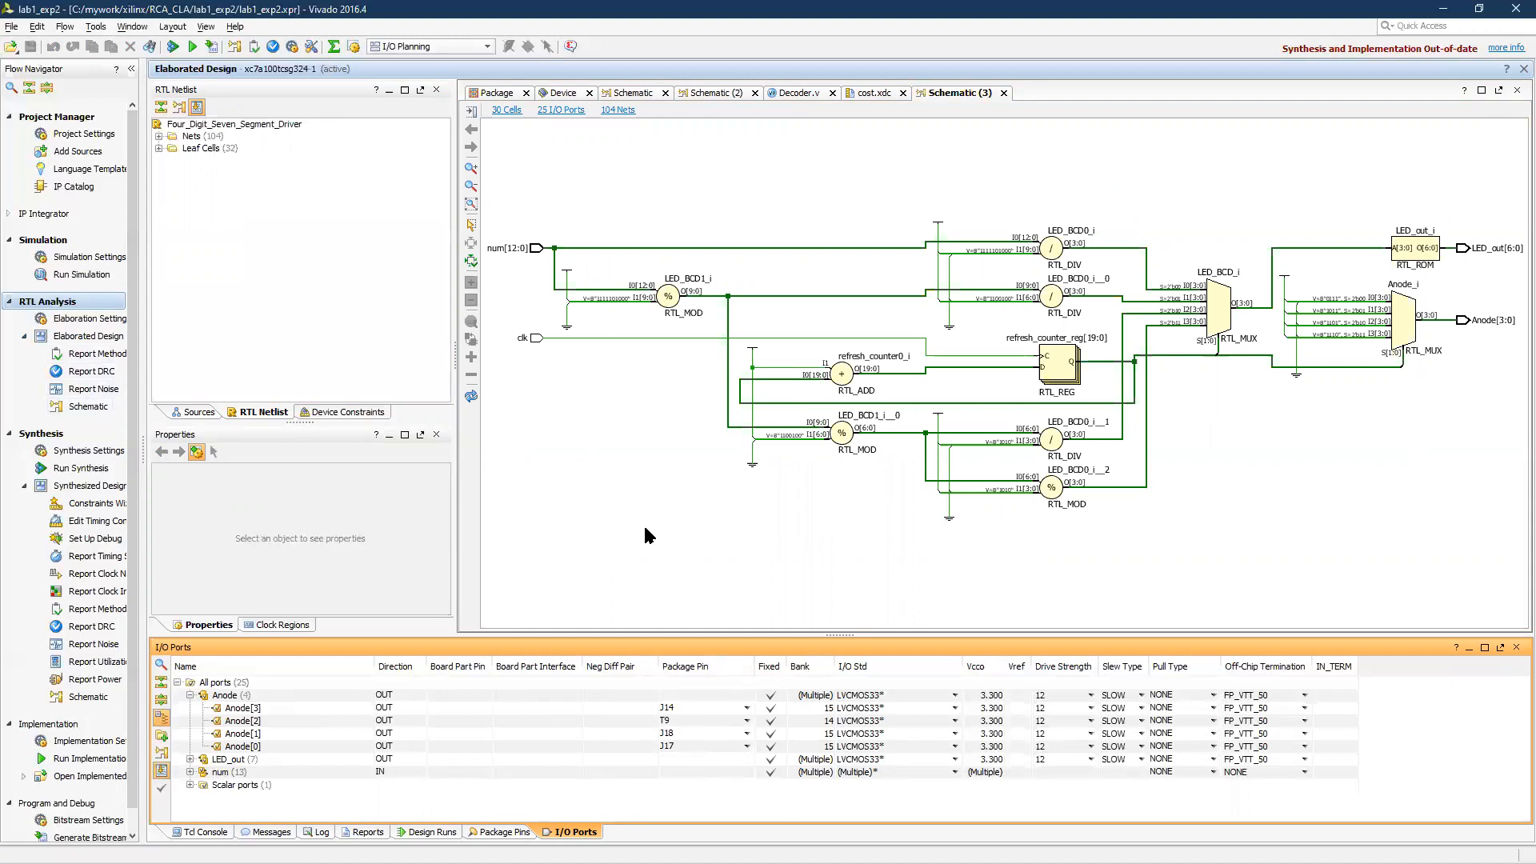
click(684, 520)
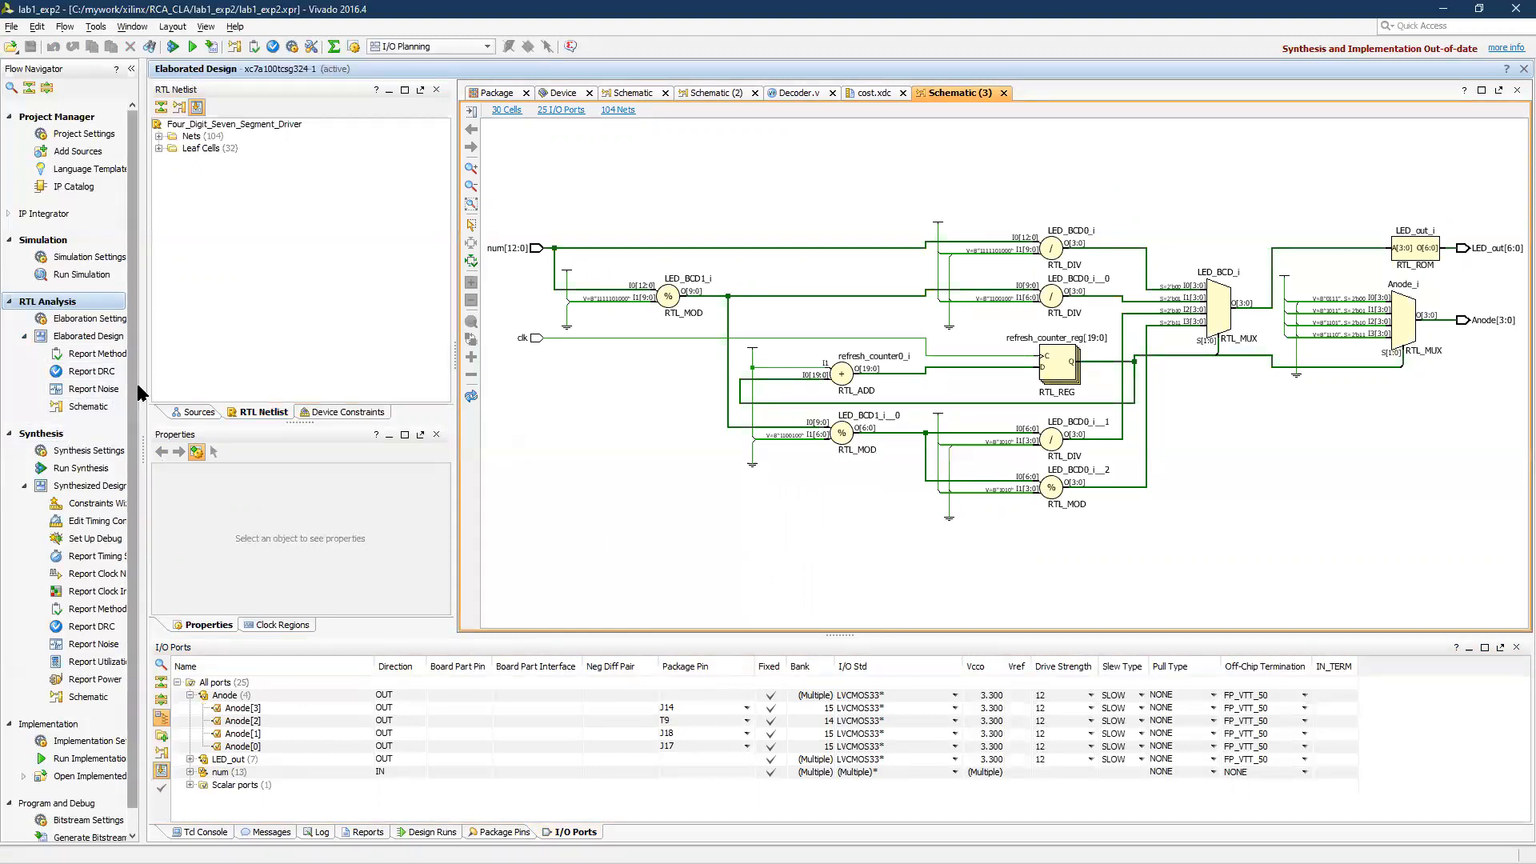
scroll(92, 435, down, 1)
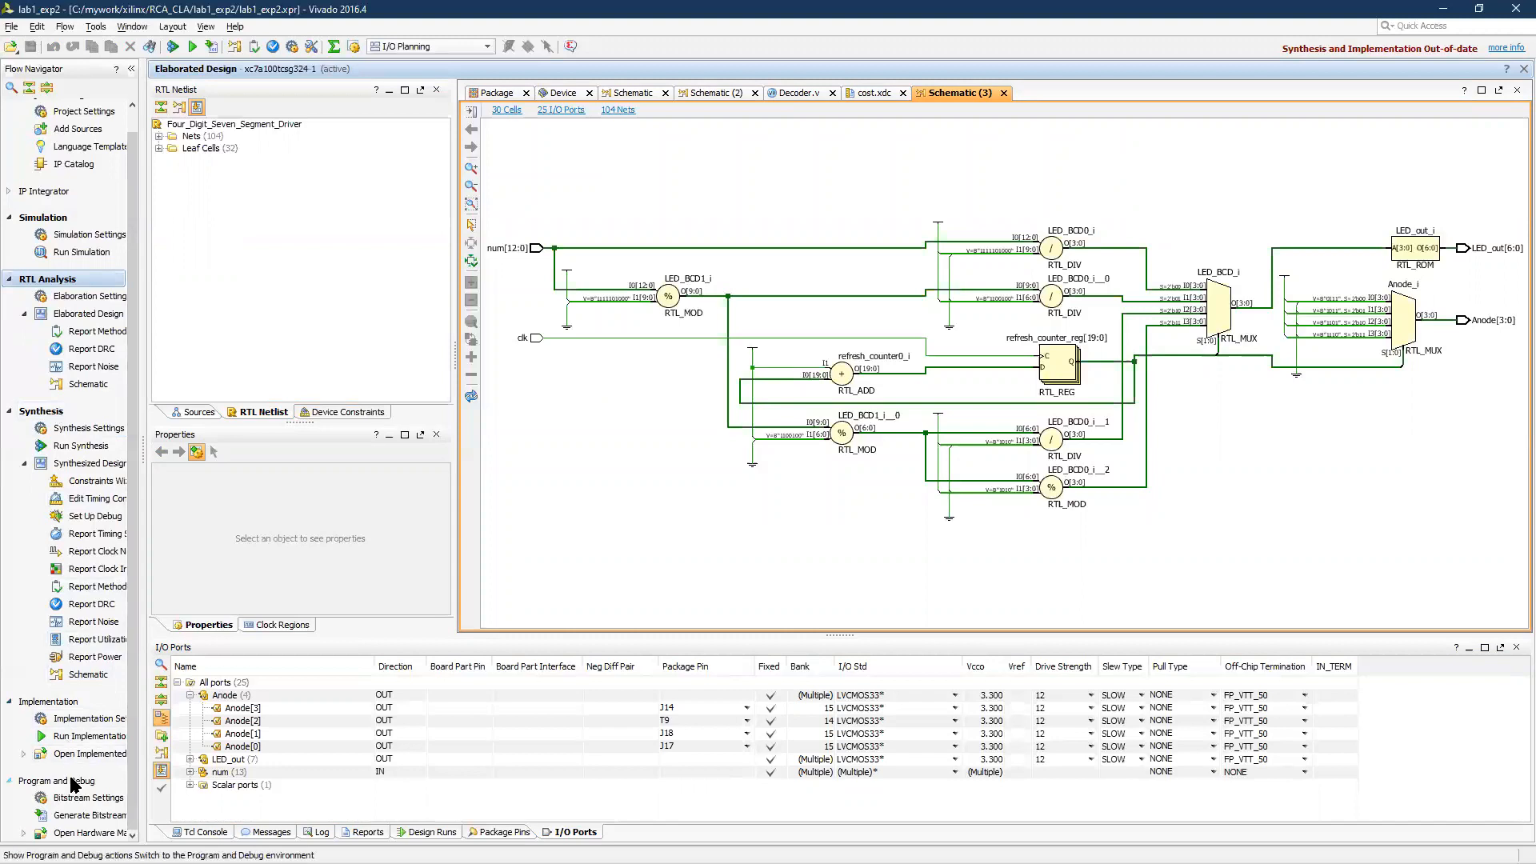
Switch to the synthesized design and launch implementation on the local host with 4 jobs, allowing the out-of-date synthesis to rerun first
click(41, 412)
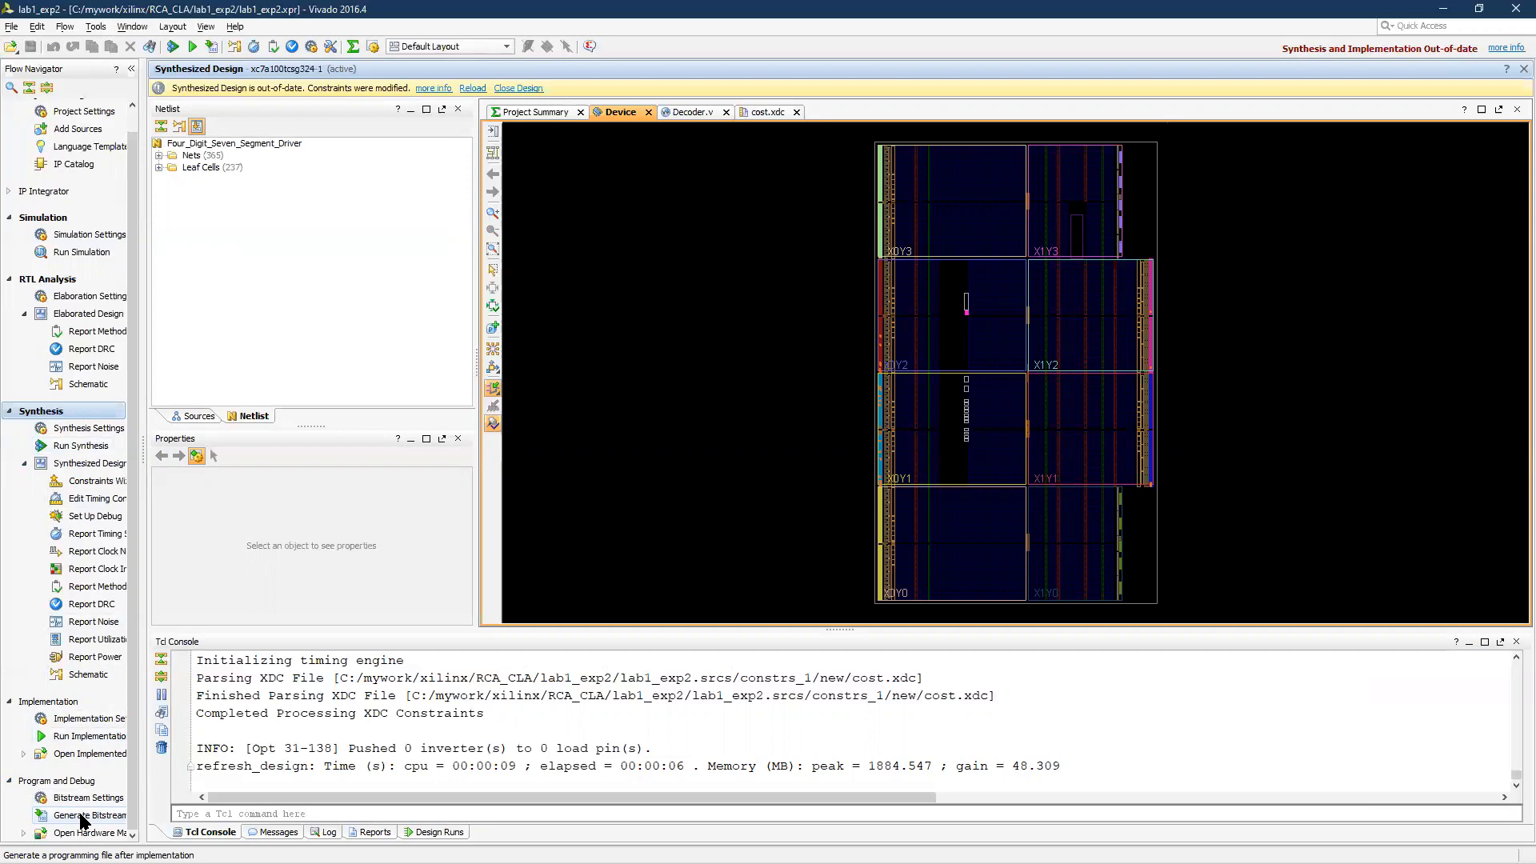
click(89, 736)
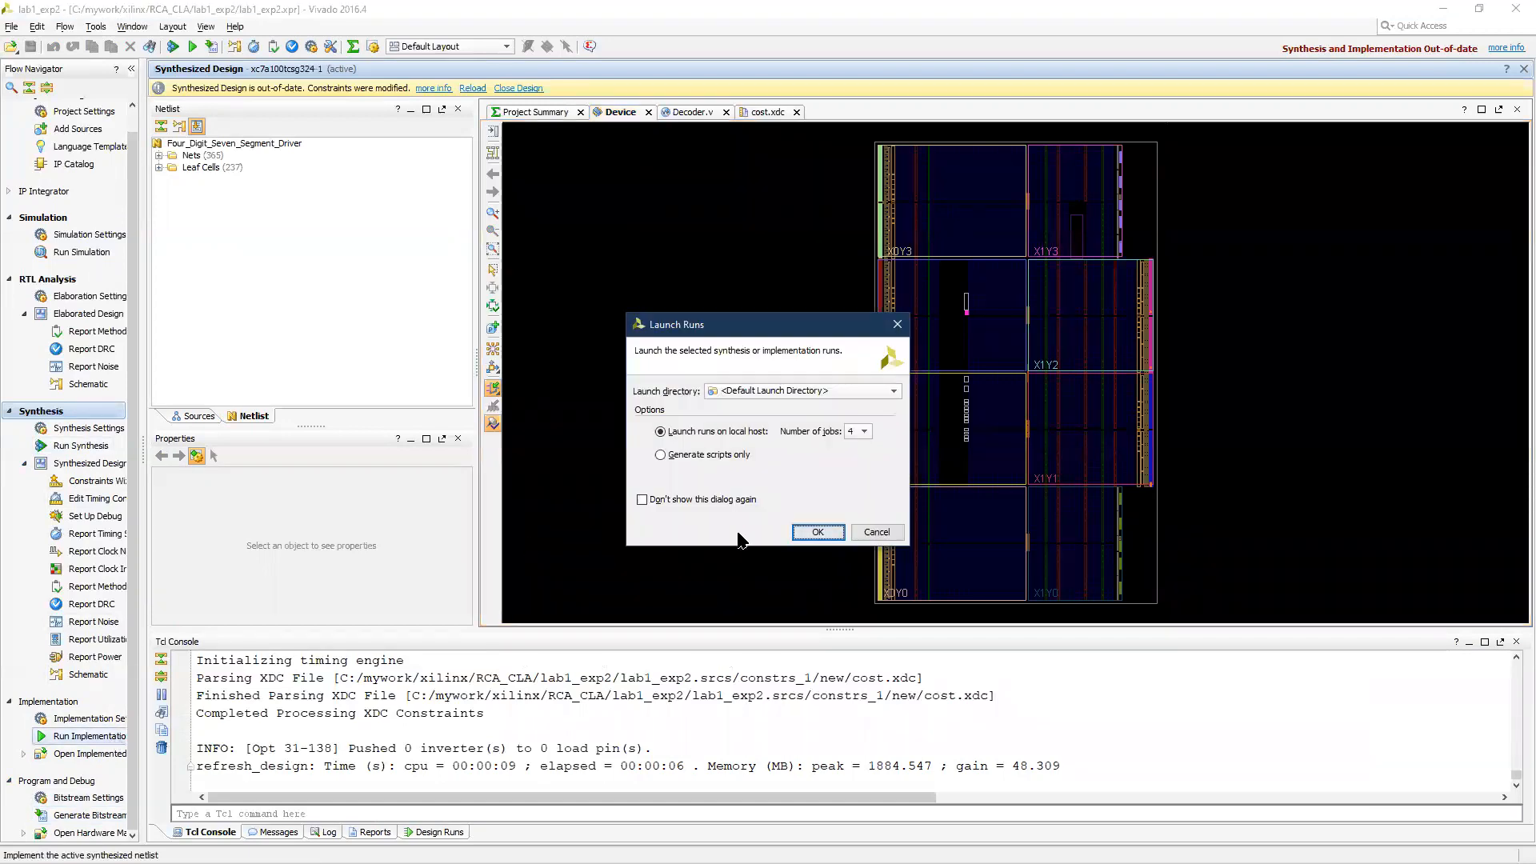
click(816, 533)
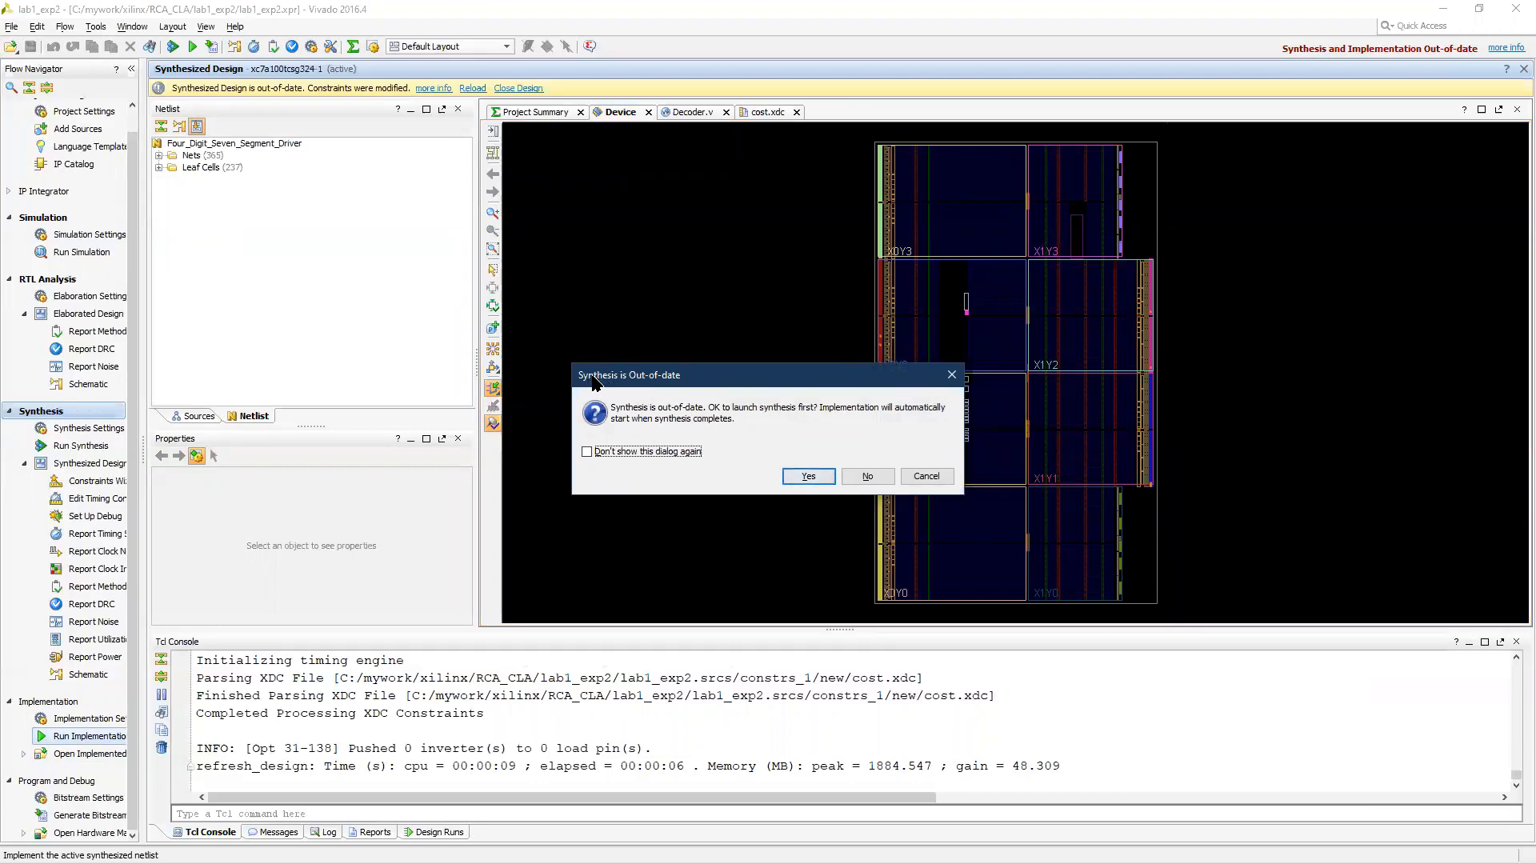
click(807, 477)
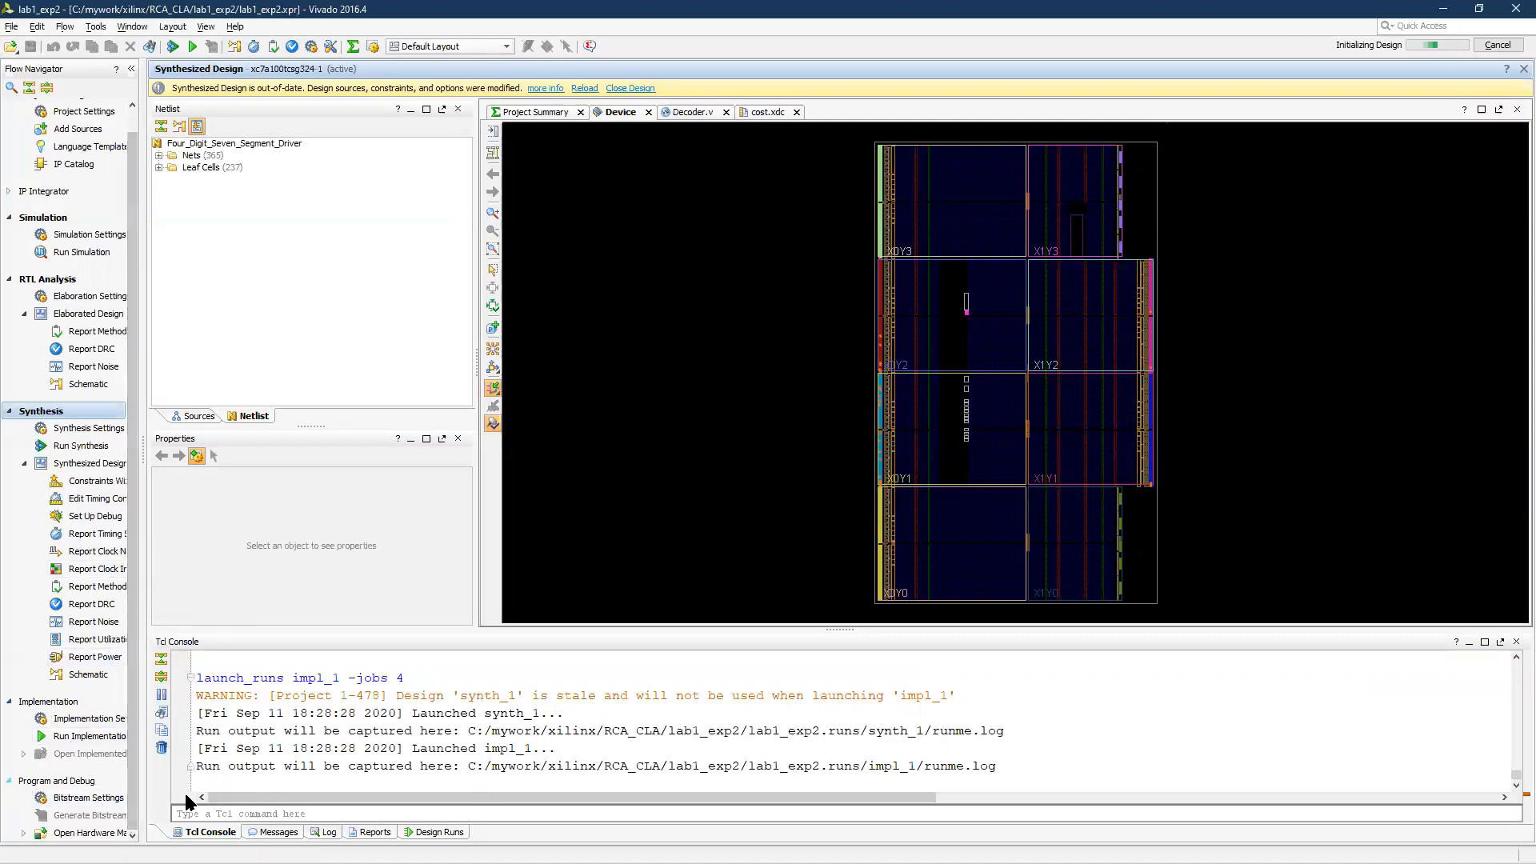
Enlarge the results area and review the messages, log, reports and design runs while implementation is running
click(272, 832)
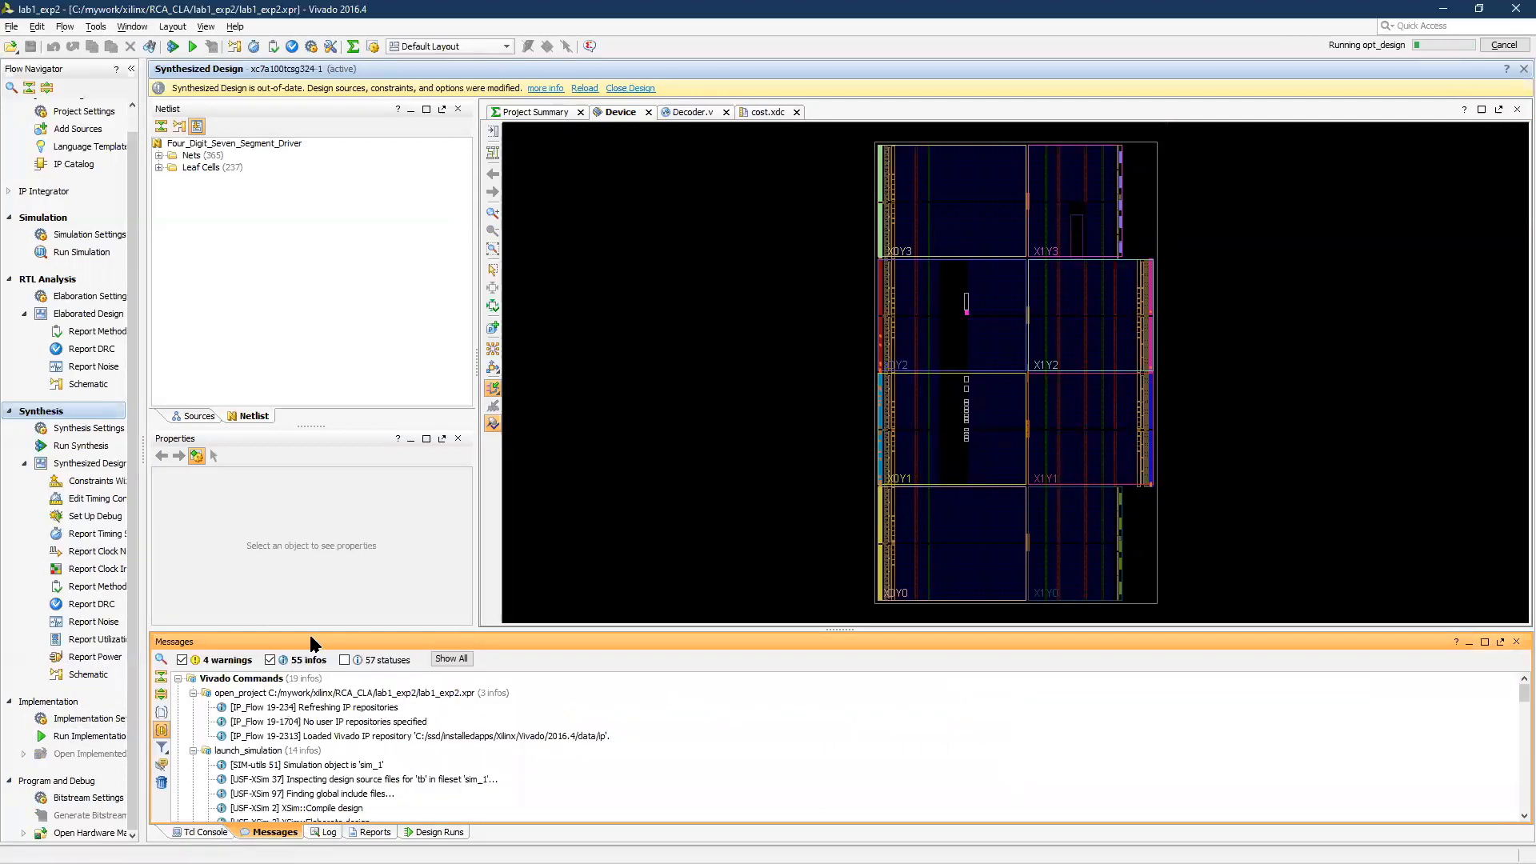
drag(318, 631, 327, 528)
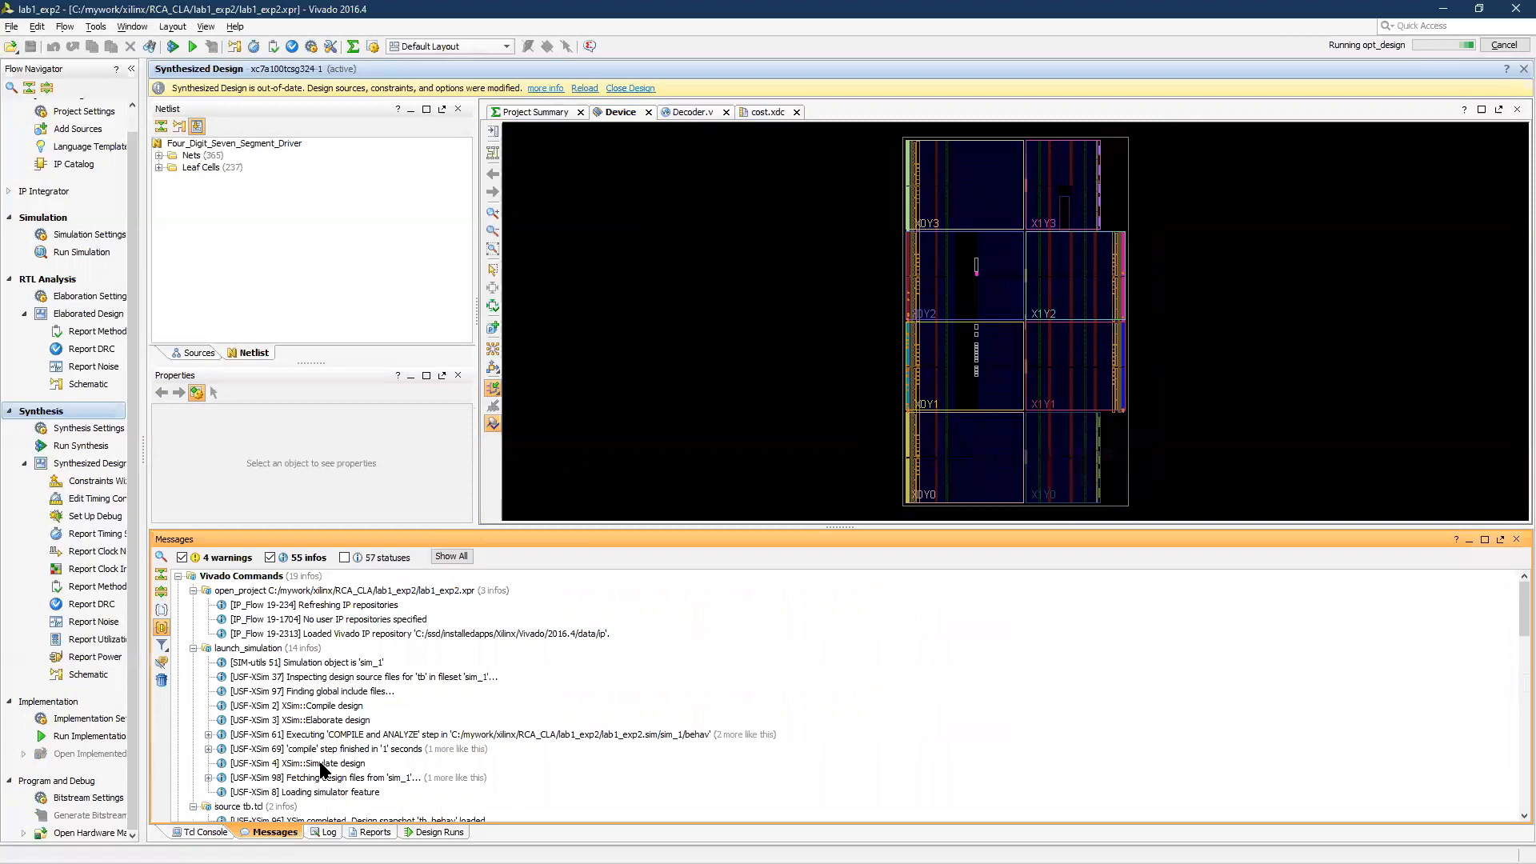
click(324, 832)
click(370, 832)
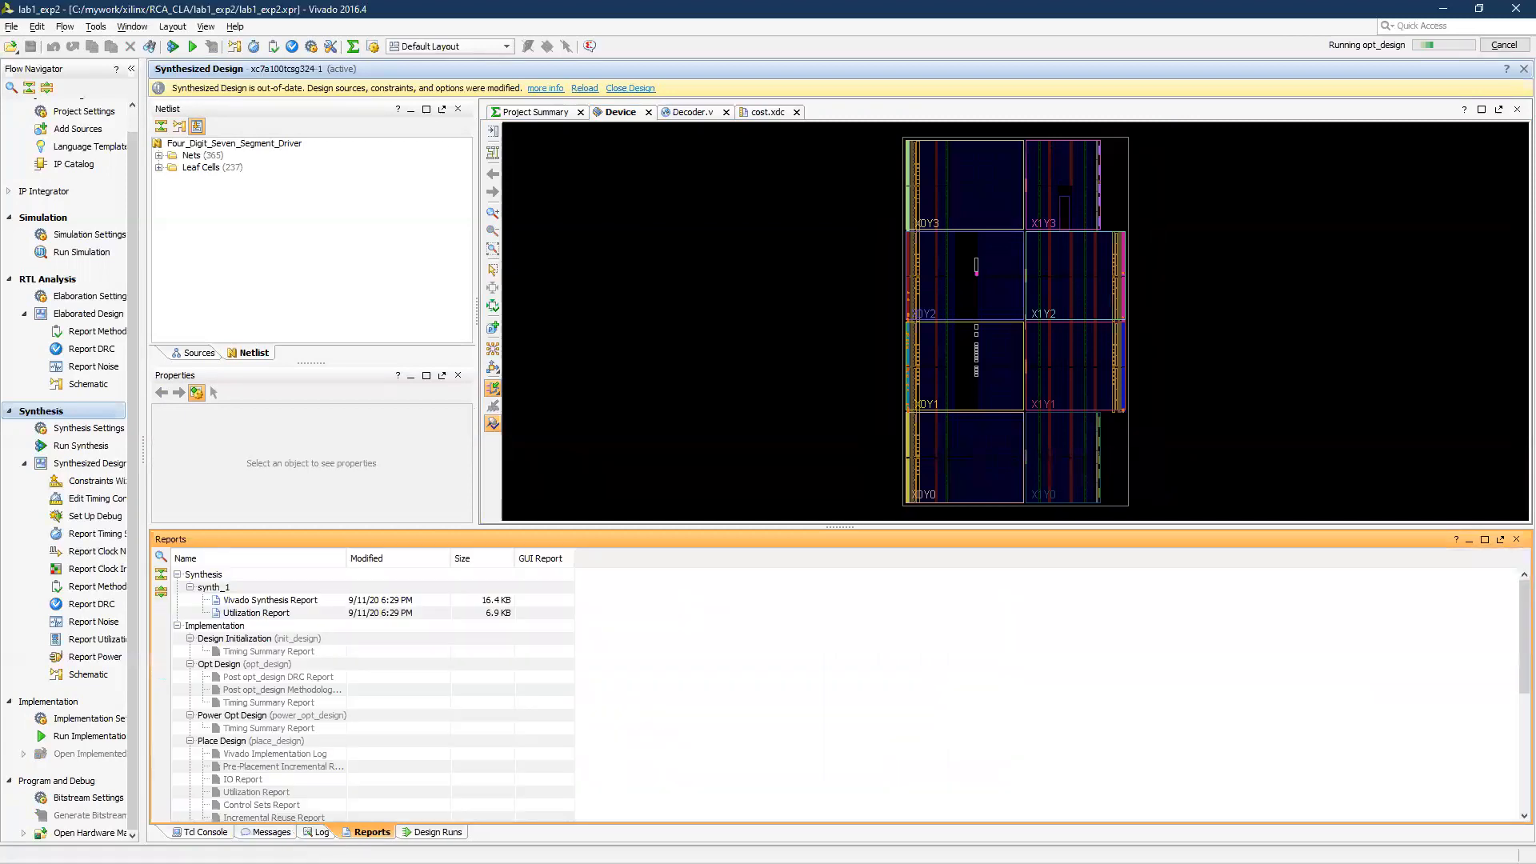
click(414, 834)
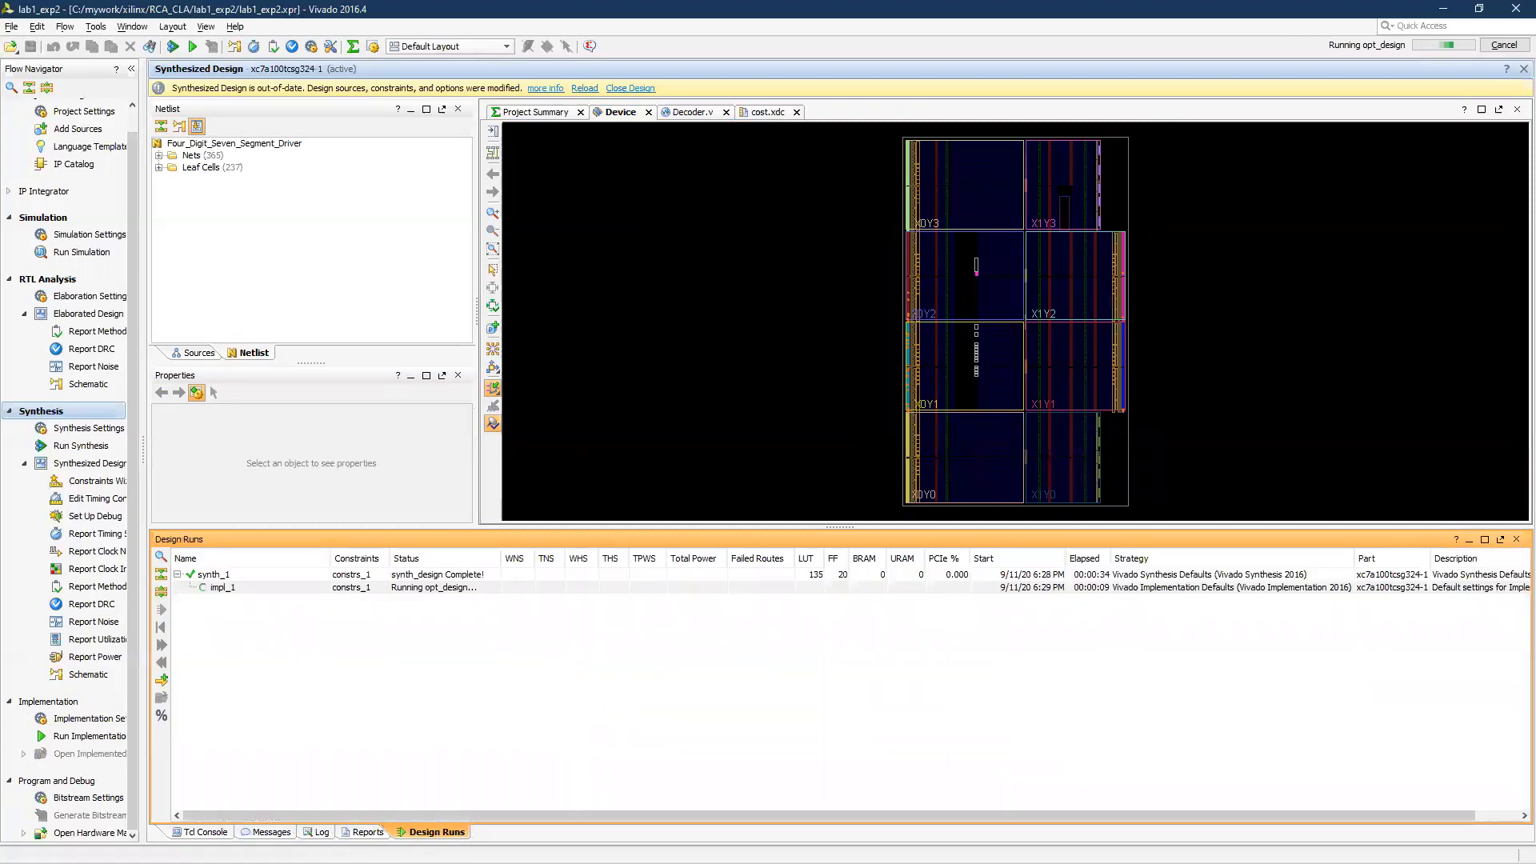
Review the Tcl Console output and collapse it to show only the executed commands
click(204, 832)
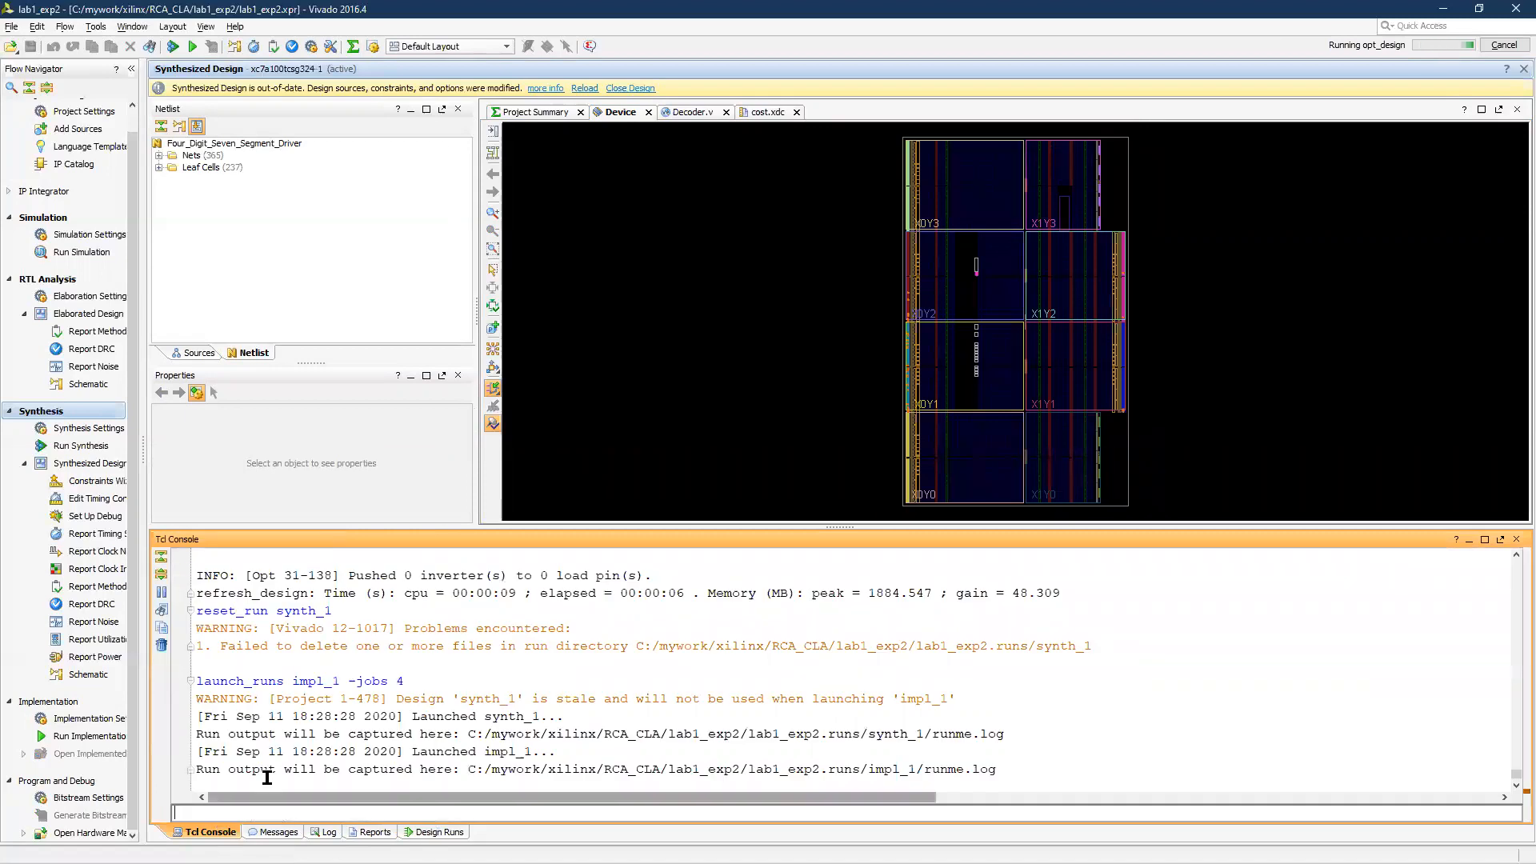
scroll(276, 720, up, 4)
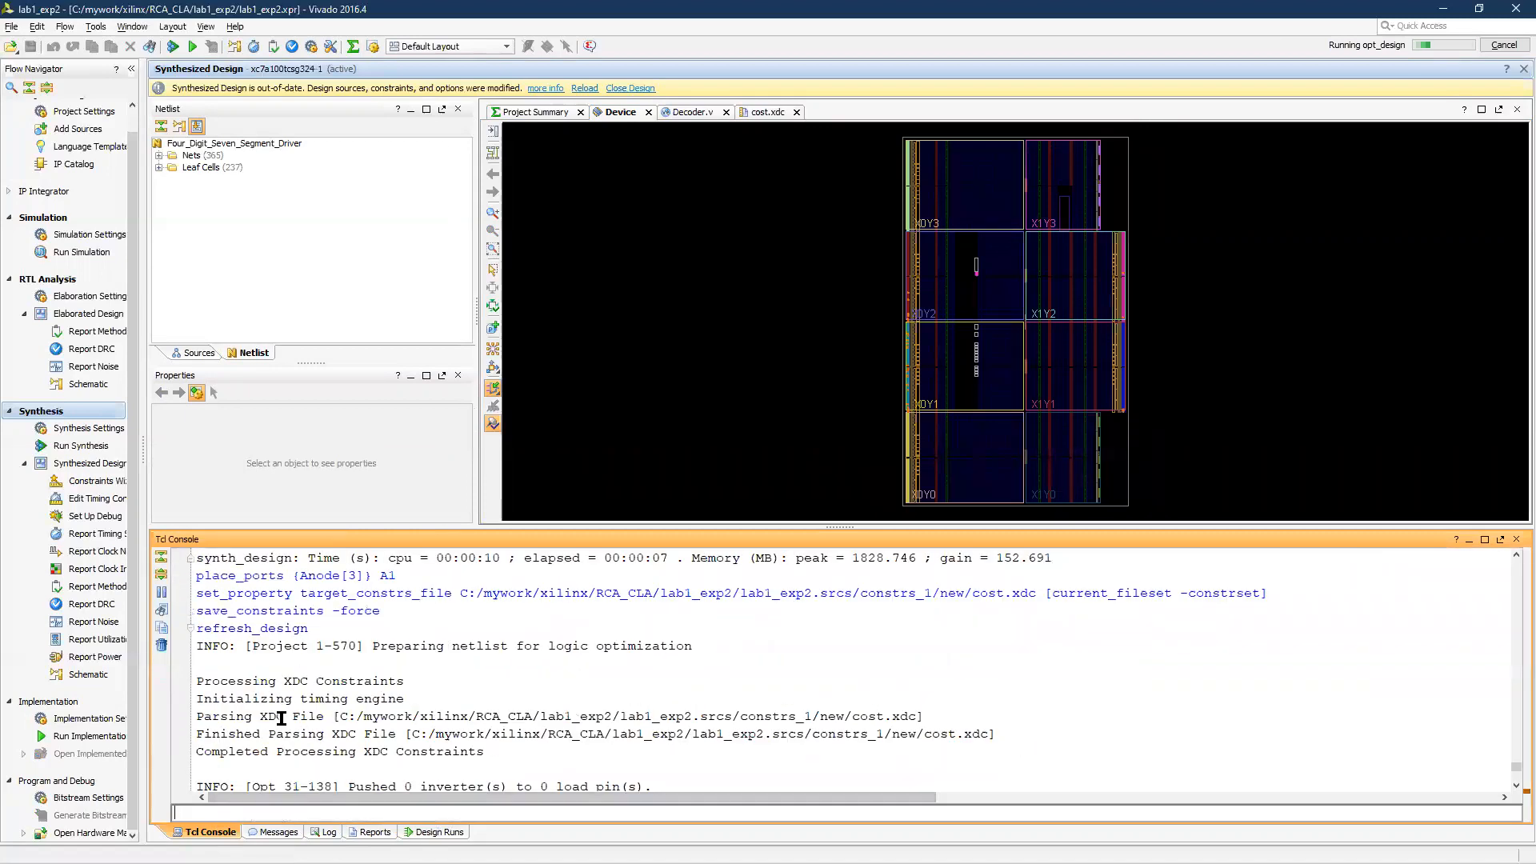
scroll(272, 724, down, 4)
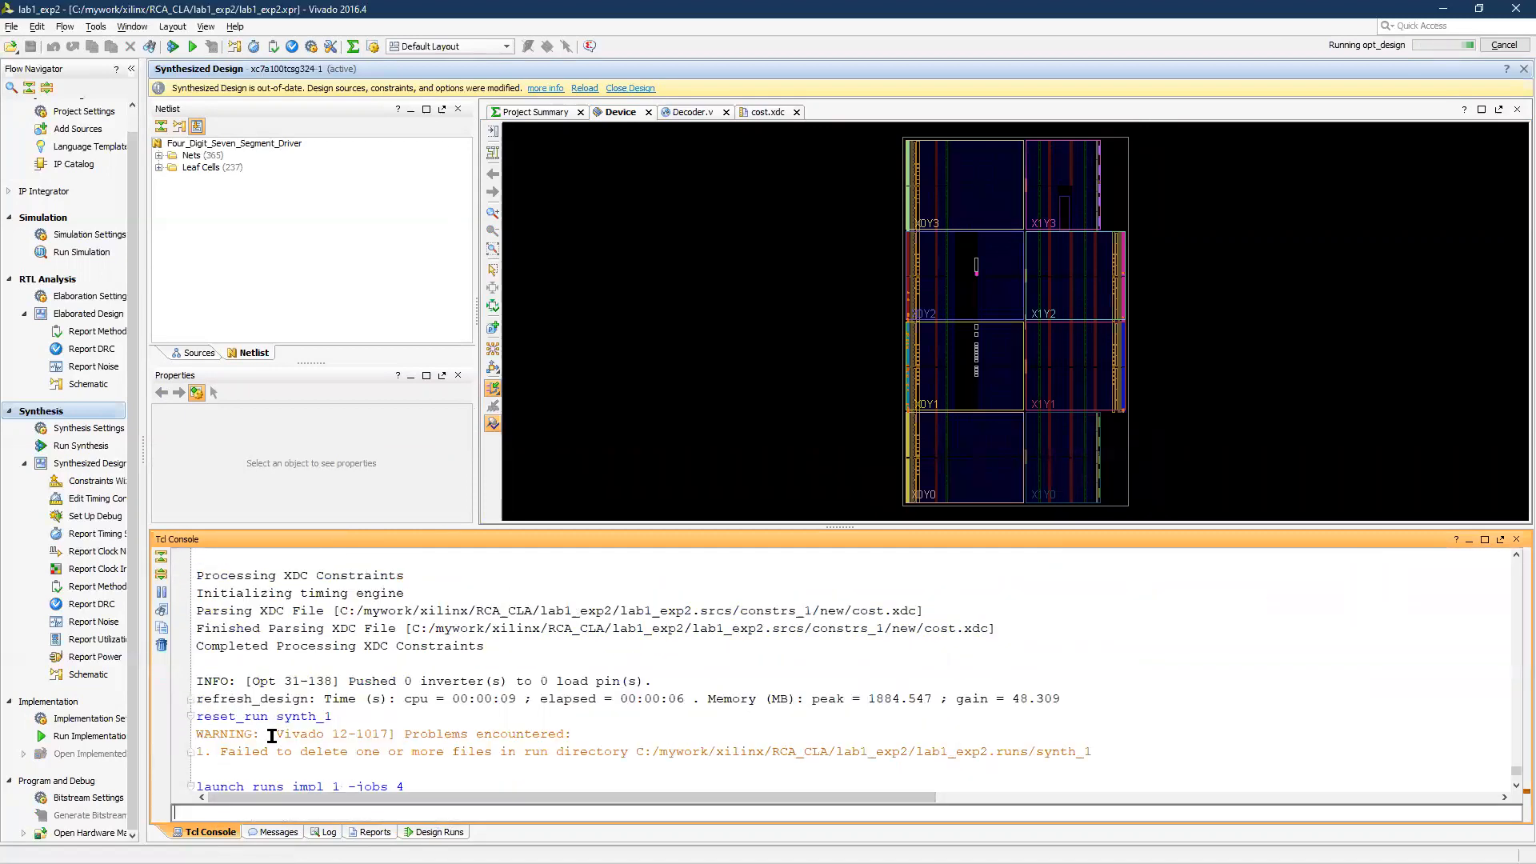
click(160, 556)
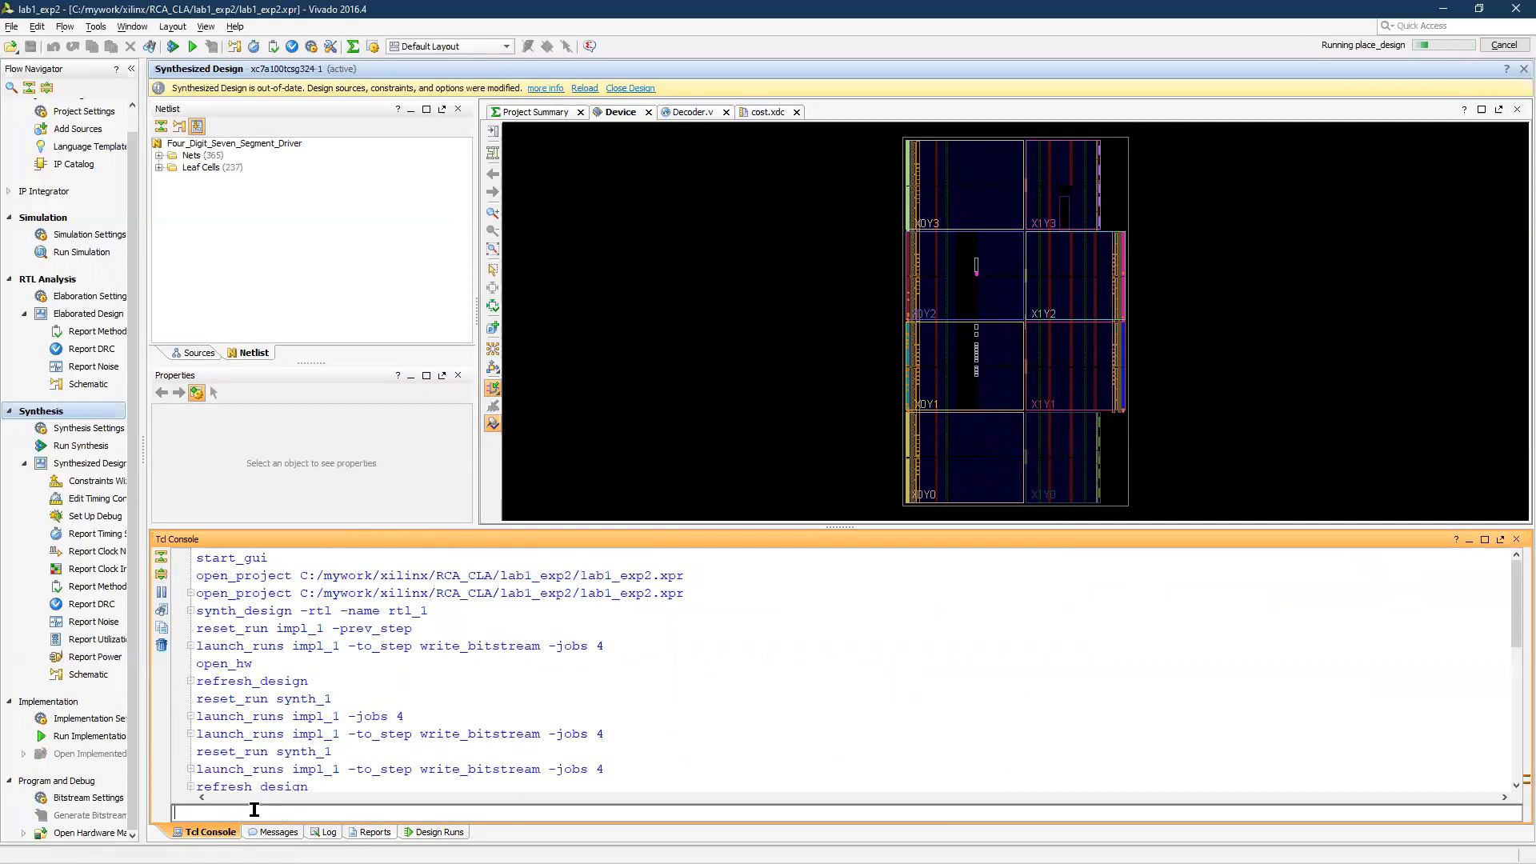
Browse the Tcl command history, recall launch_runs impl_1 -jobs 4 into the command line and select its text
key(Up)
key(Up)
key(Up)
key(Up)
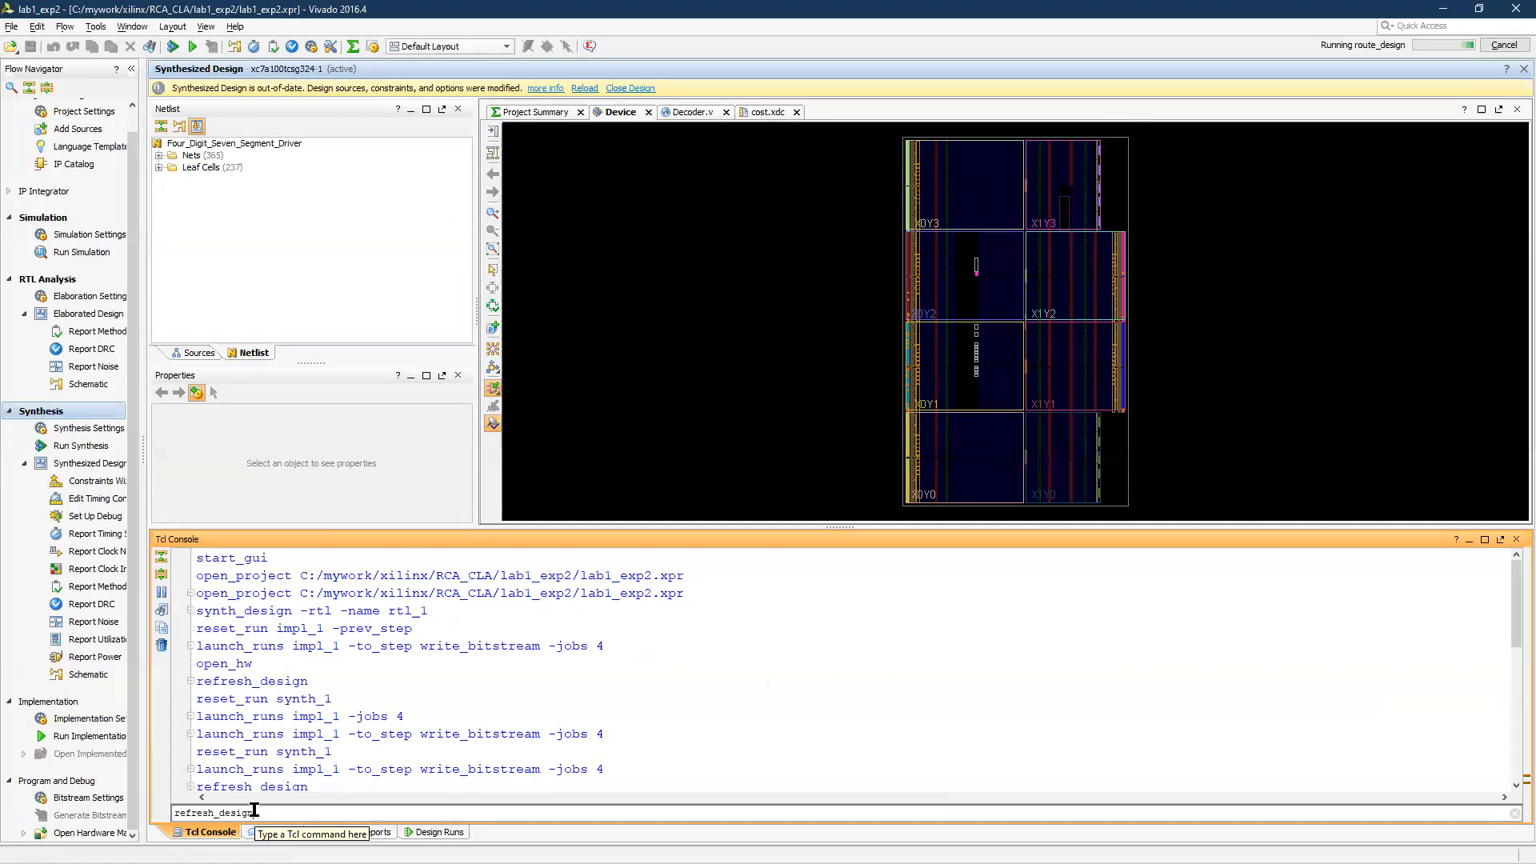
key(Up)
key(Up)
key(Up)
key(Up)
key(Up)
key(Up)
key(Down)
key(Down)
key(Down)
key(Down)
key(Down)
key(Down)
key(Down)
key(Down)
key(Down)
key(Down)
key(Up)
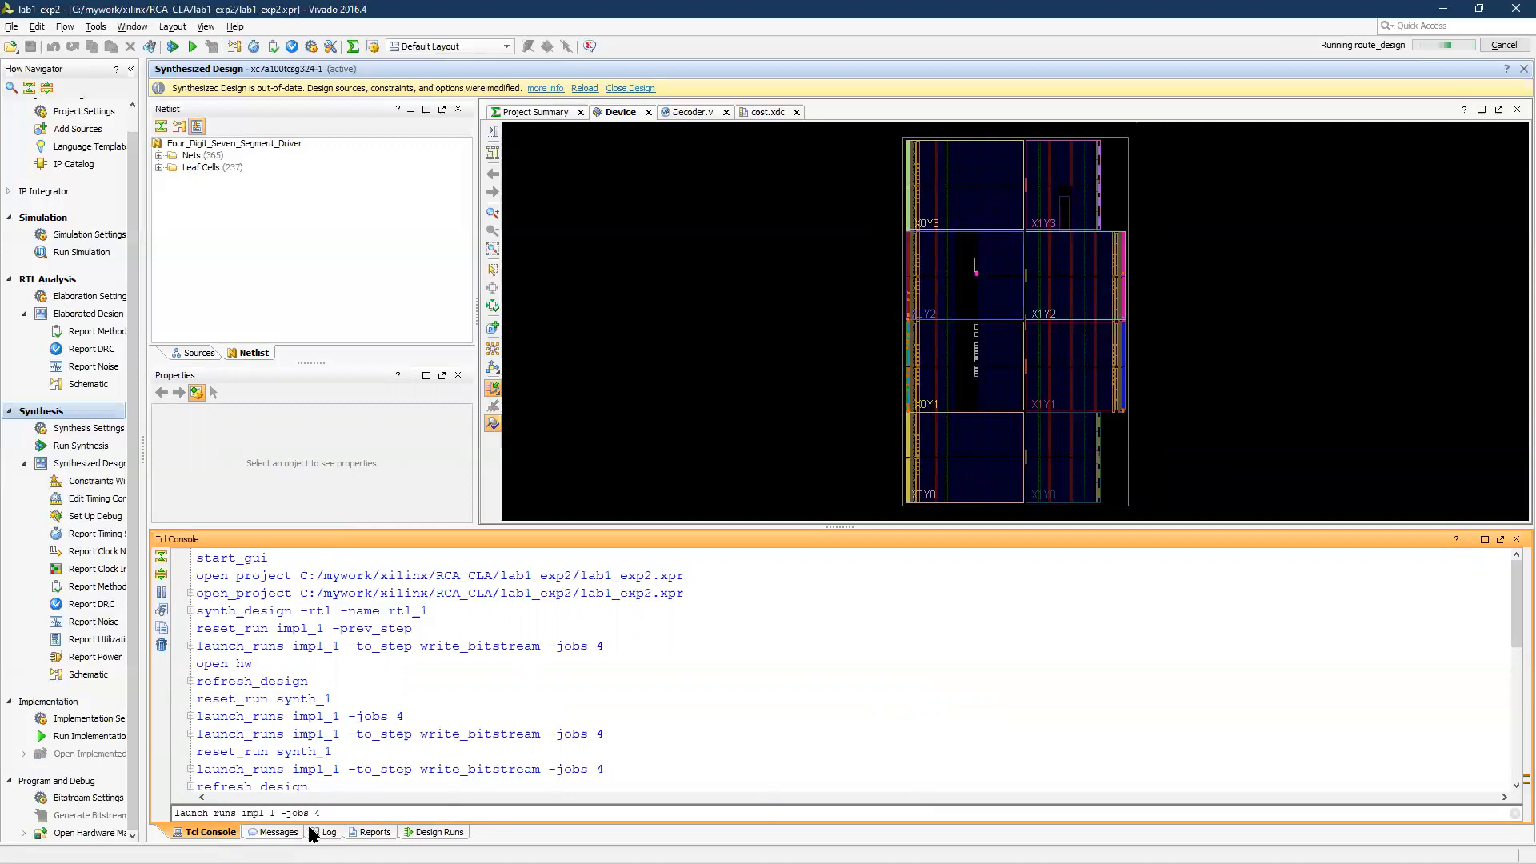
drag(352, 813, 156, 811)
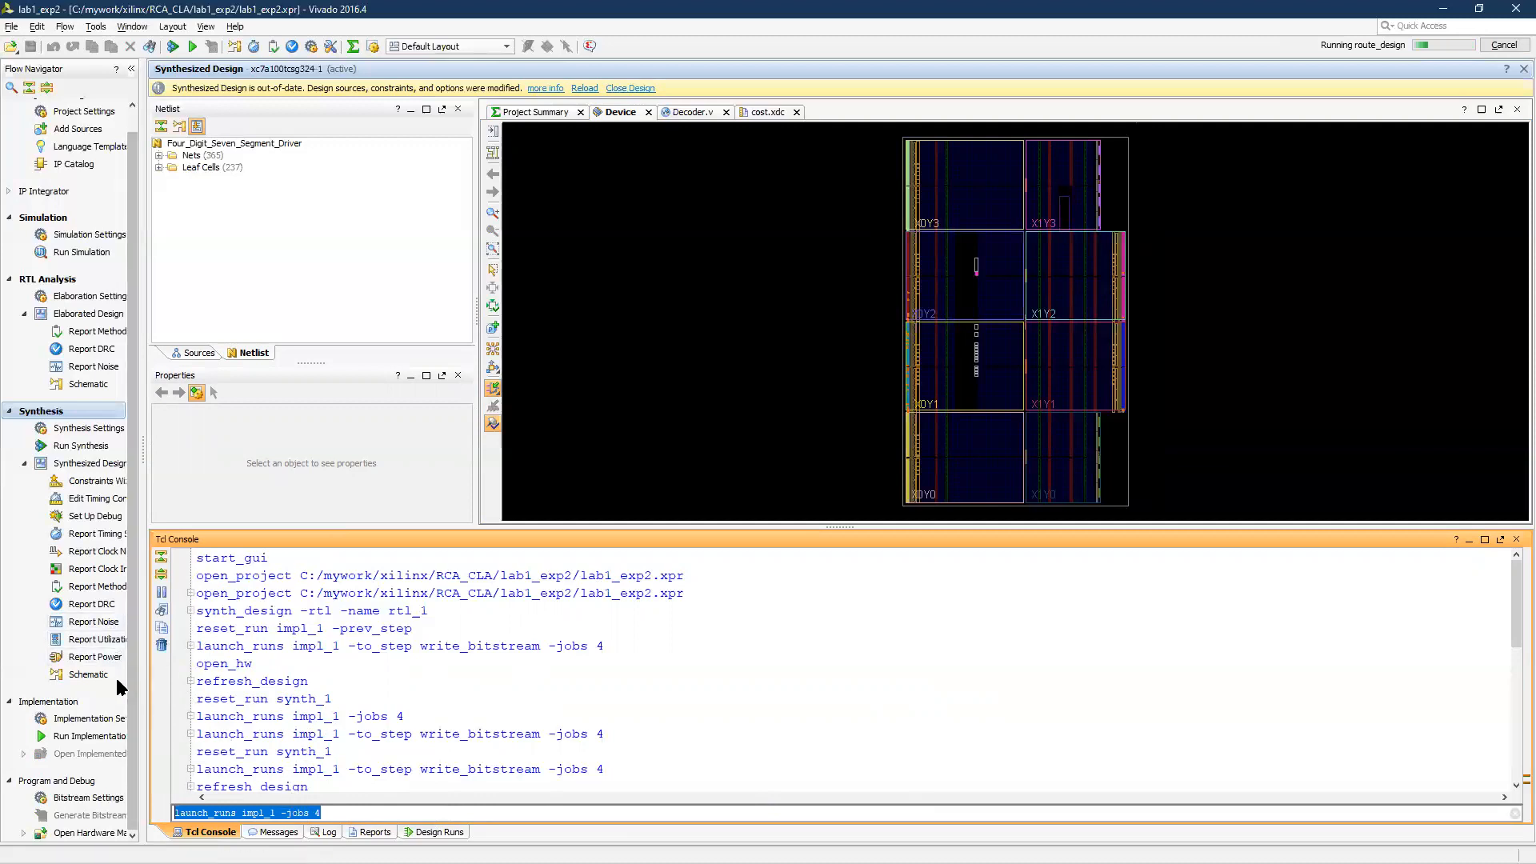
scroll(116, 678, up, 2)
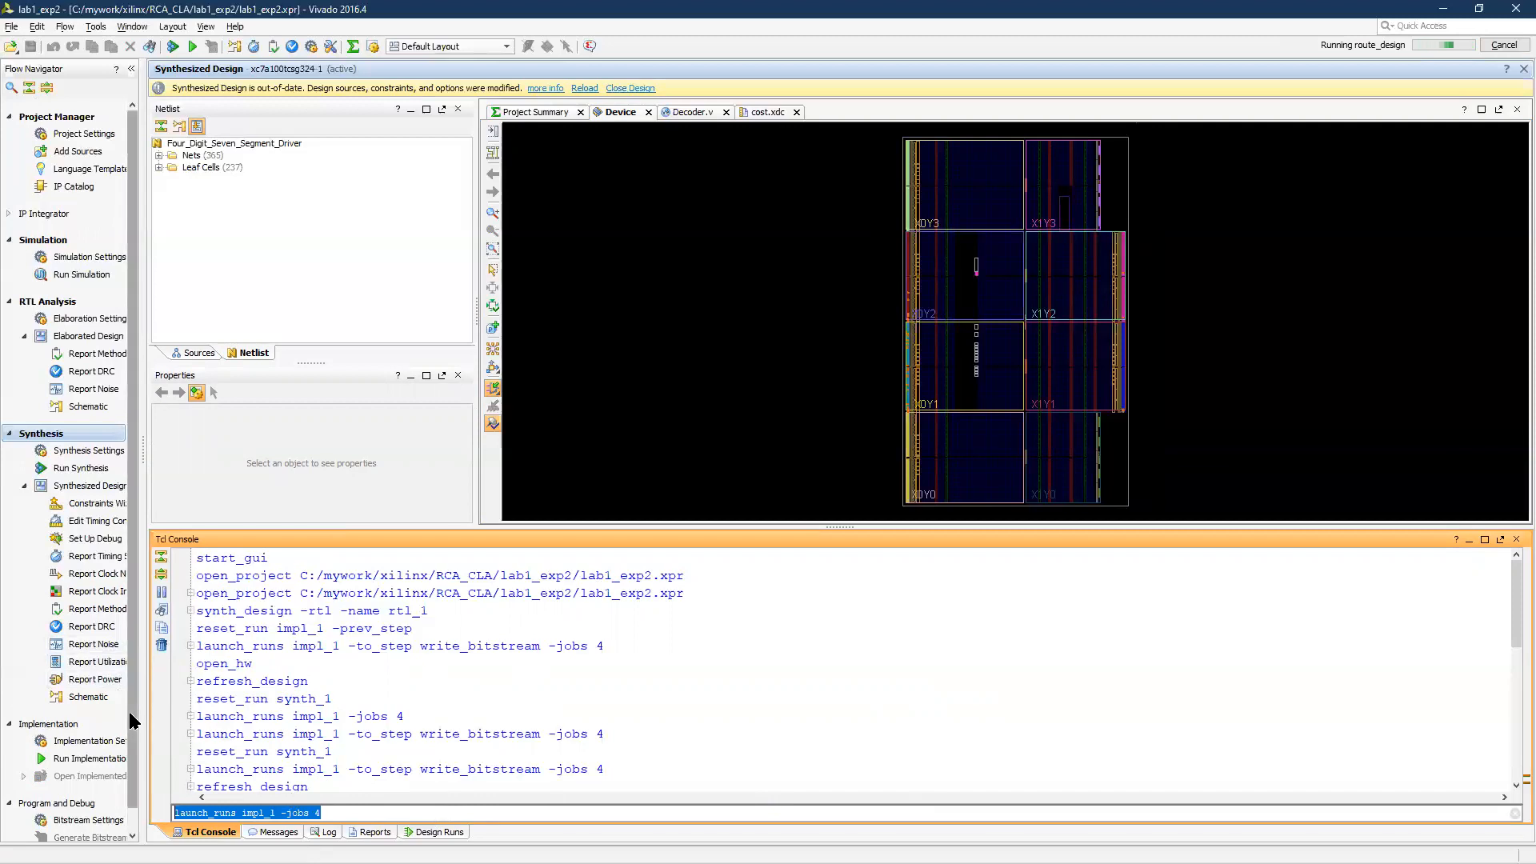
scroll(128, 708, down, 1)
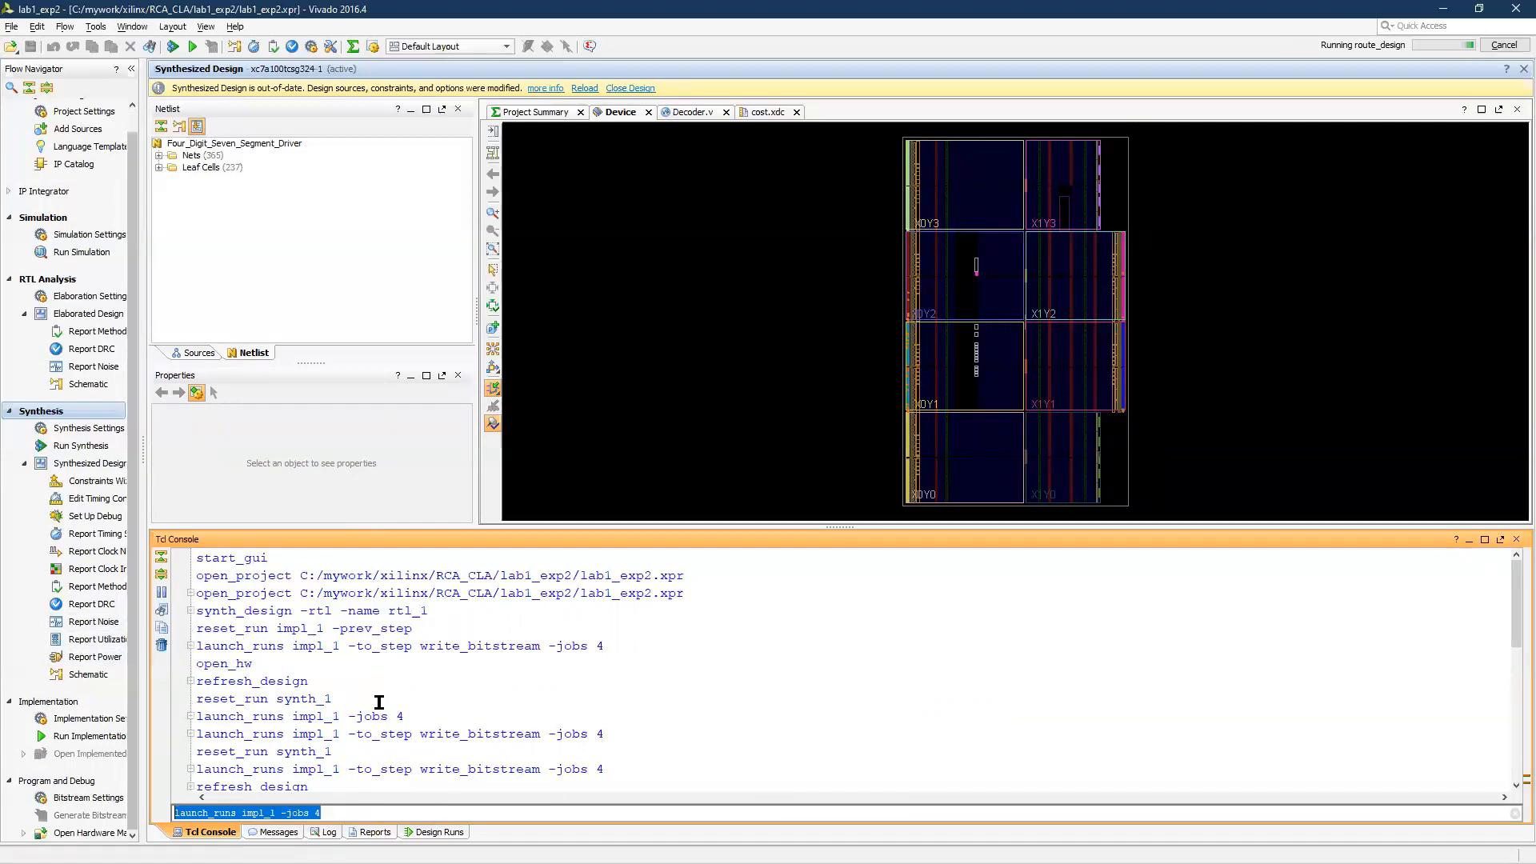